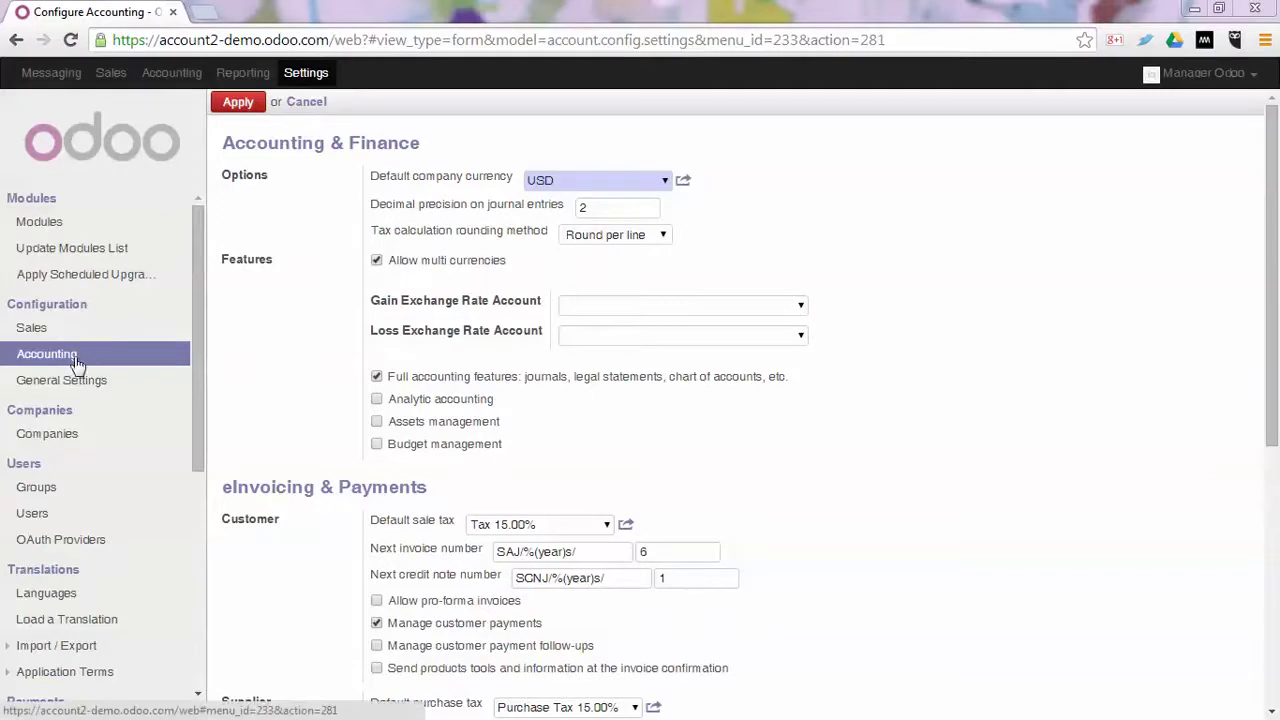
# Step: Tick Assets management under Features and apply the accounting settings
pyautogui.click(377, 422)
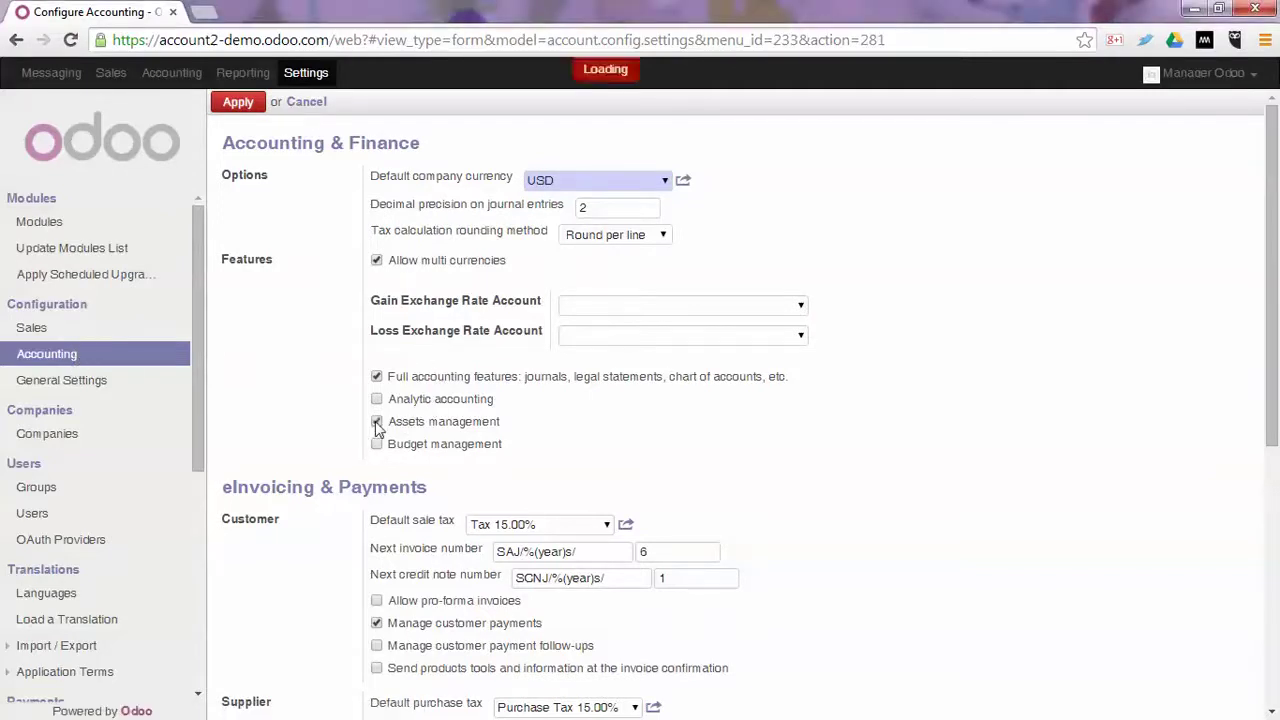
pyautogui.click(239, 104)
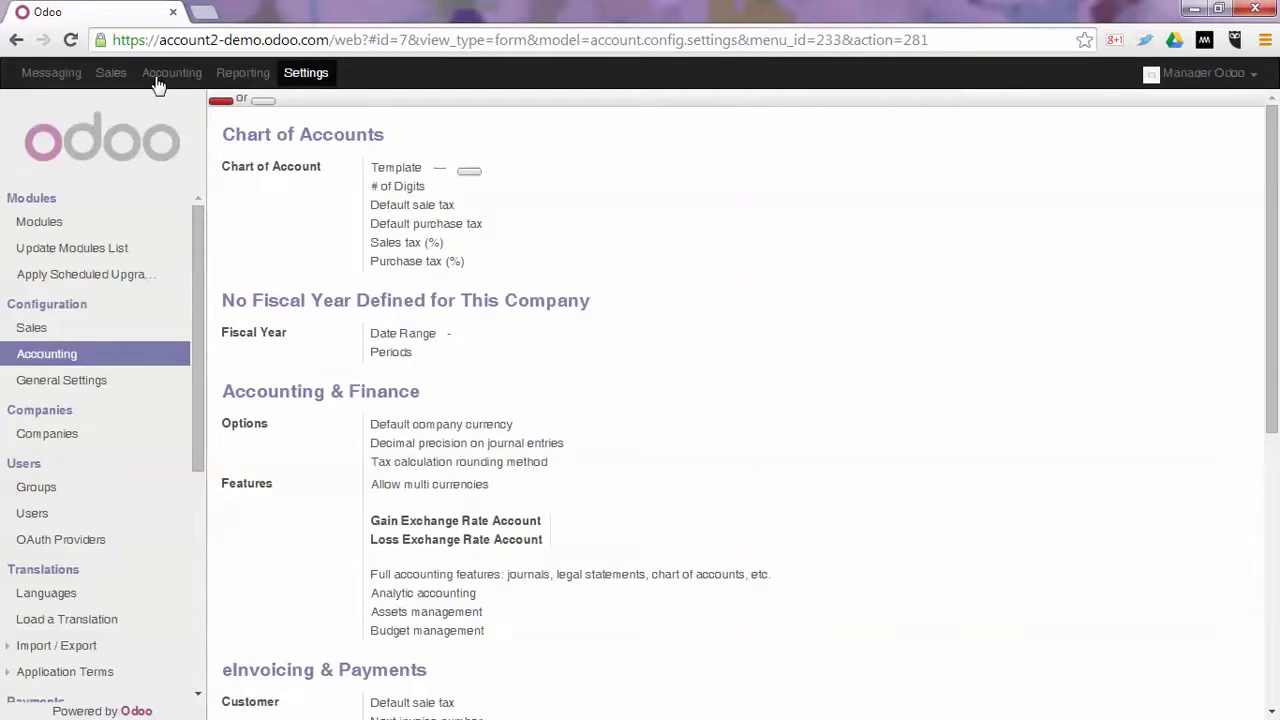
# Step: Start a new record from Accounting's Asset Categories list
pyautogui.click(162, 74)
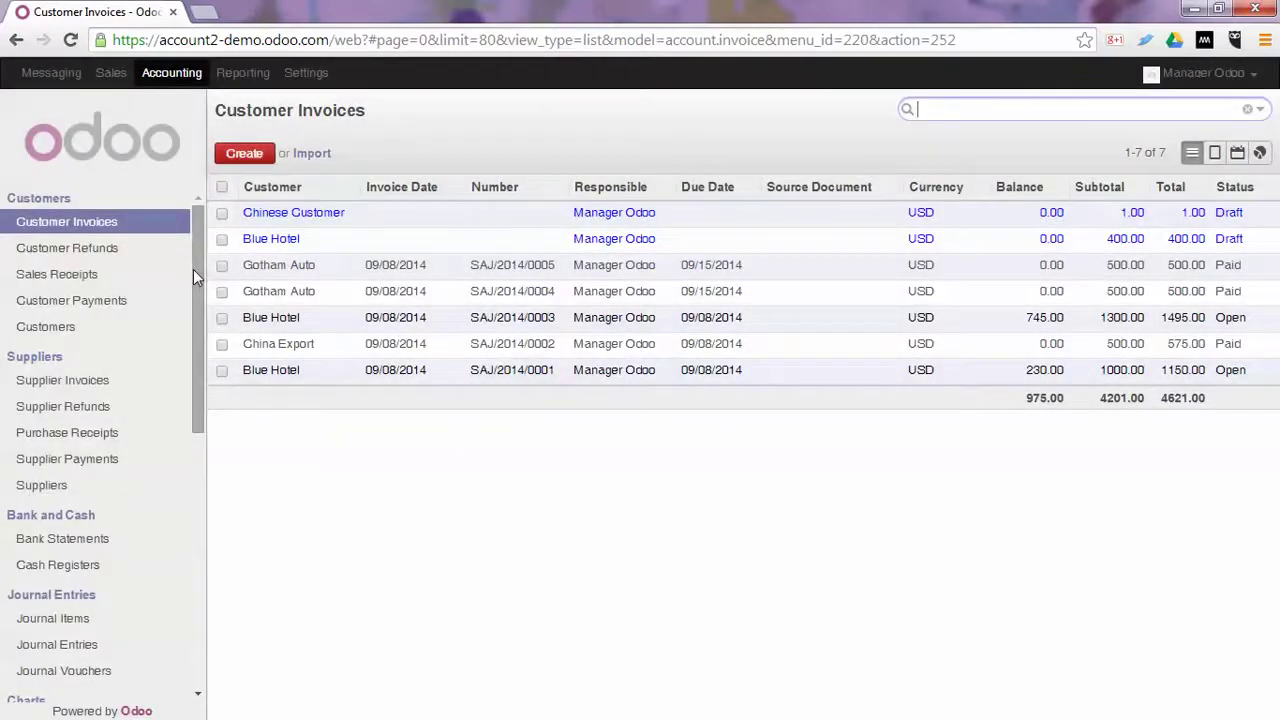
pyautogui.moveTo(193, 269); pyautogui.dragTo(185, 554)
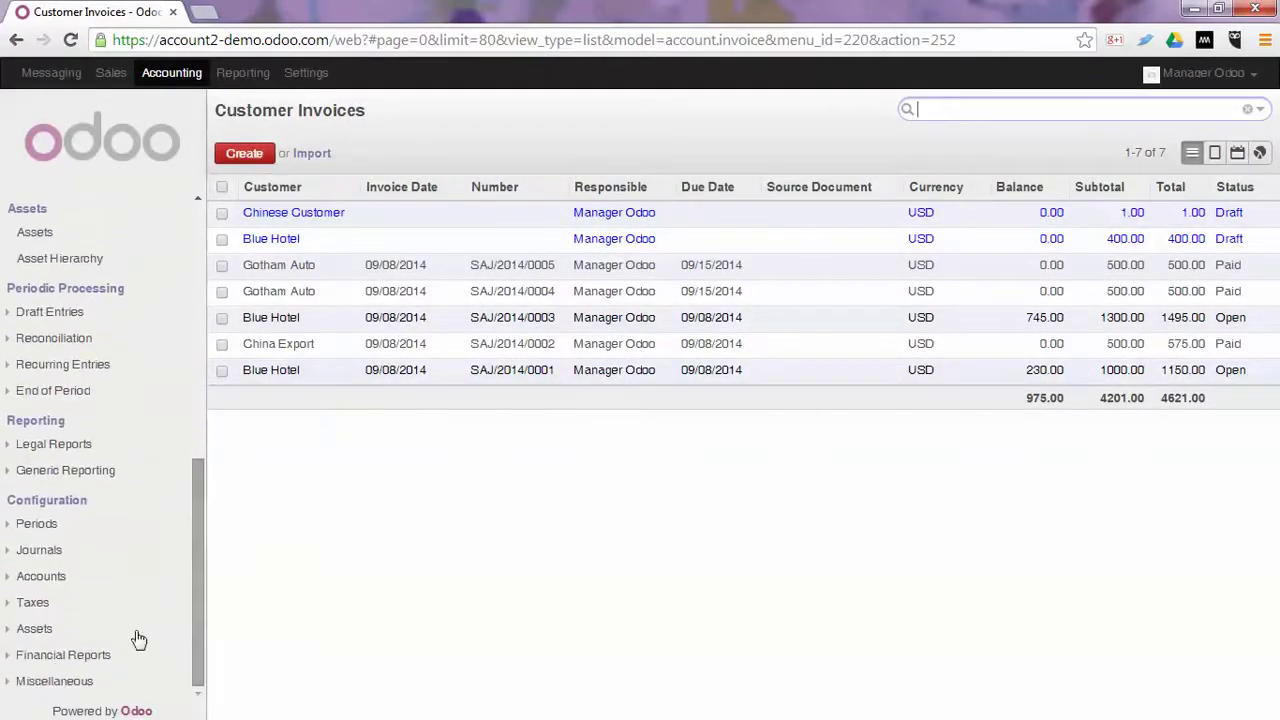
pyautogui.click(35, 628)
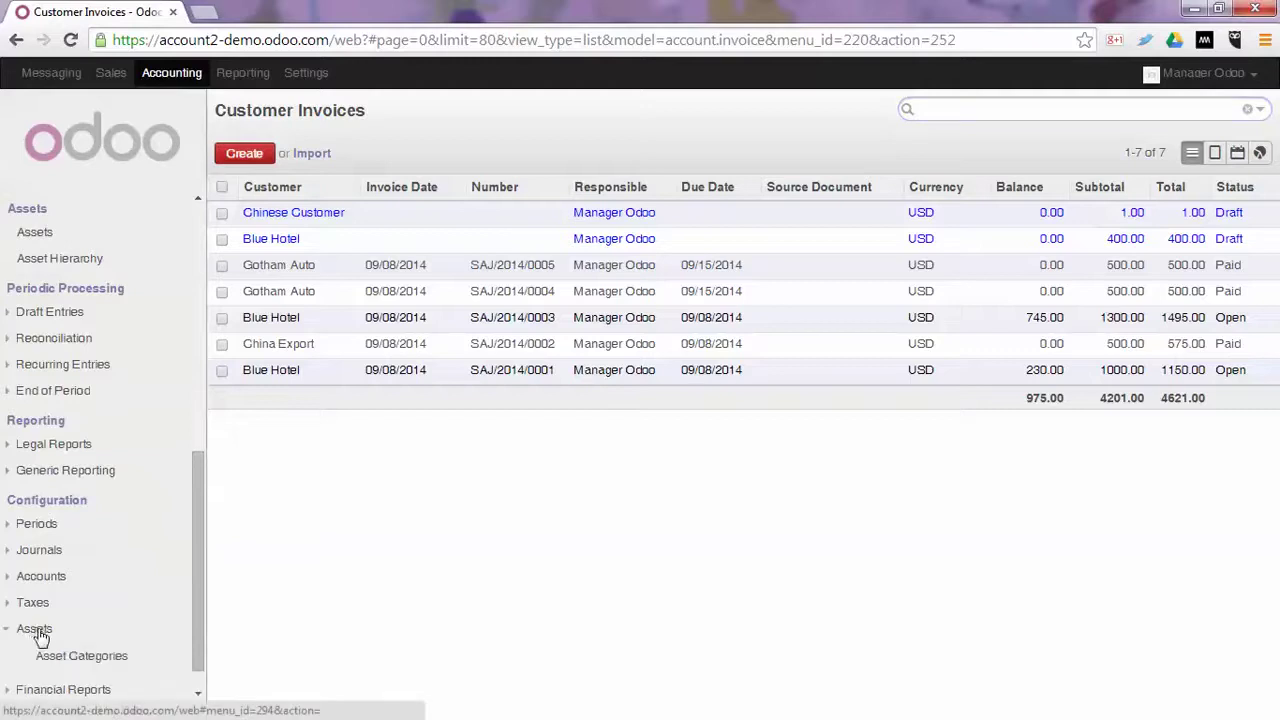
pyautogui.click(95, 657)
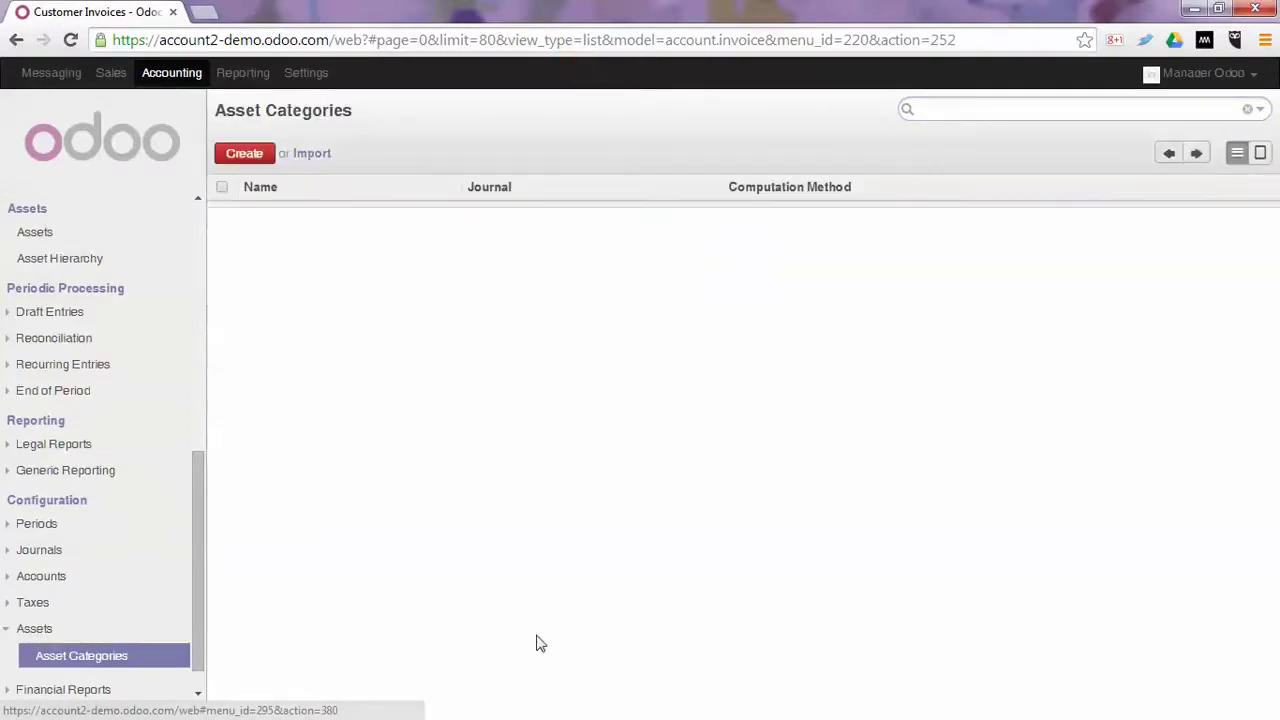
pyautogui.click(251, 155)
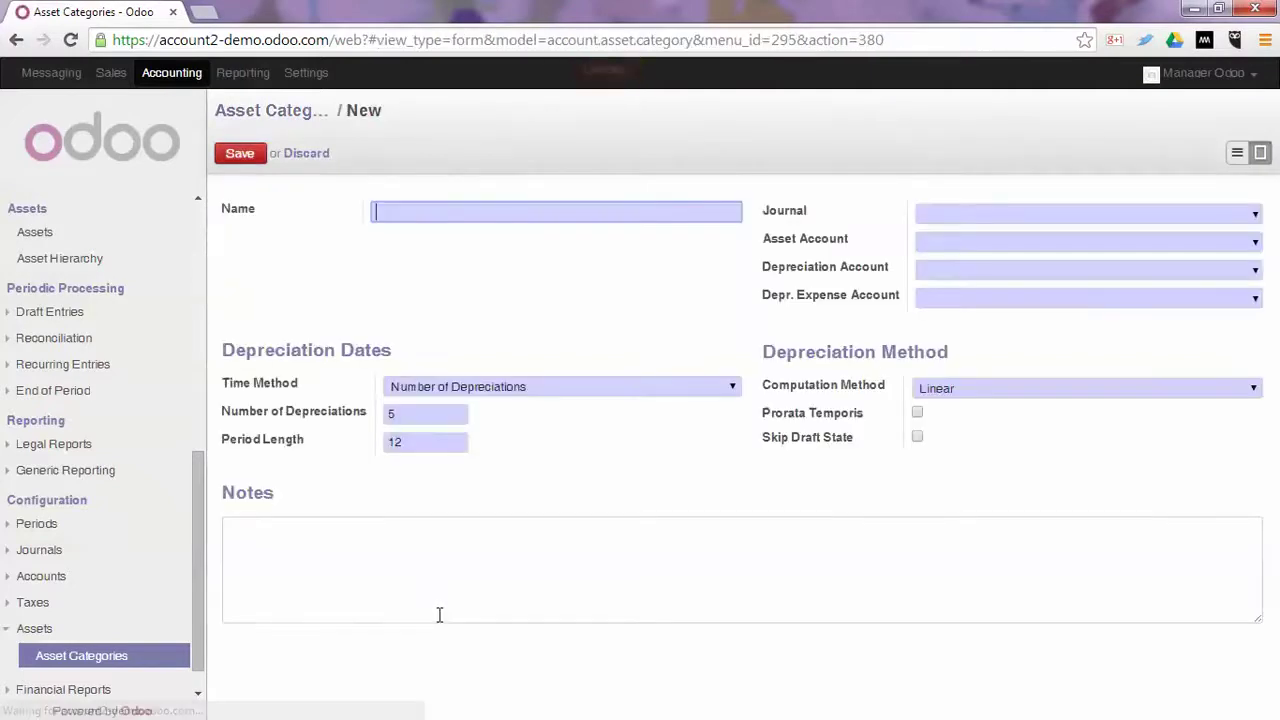
# Step: Name the category 'Cars' and set its journal to Miscellaneous Journal (USD)
pyautogui.write('Cars')
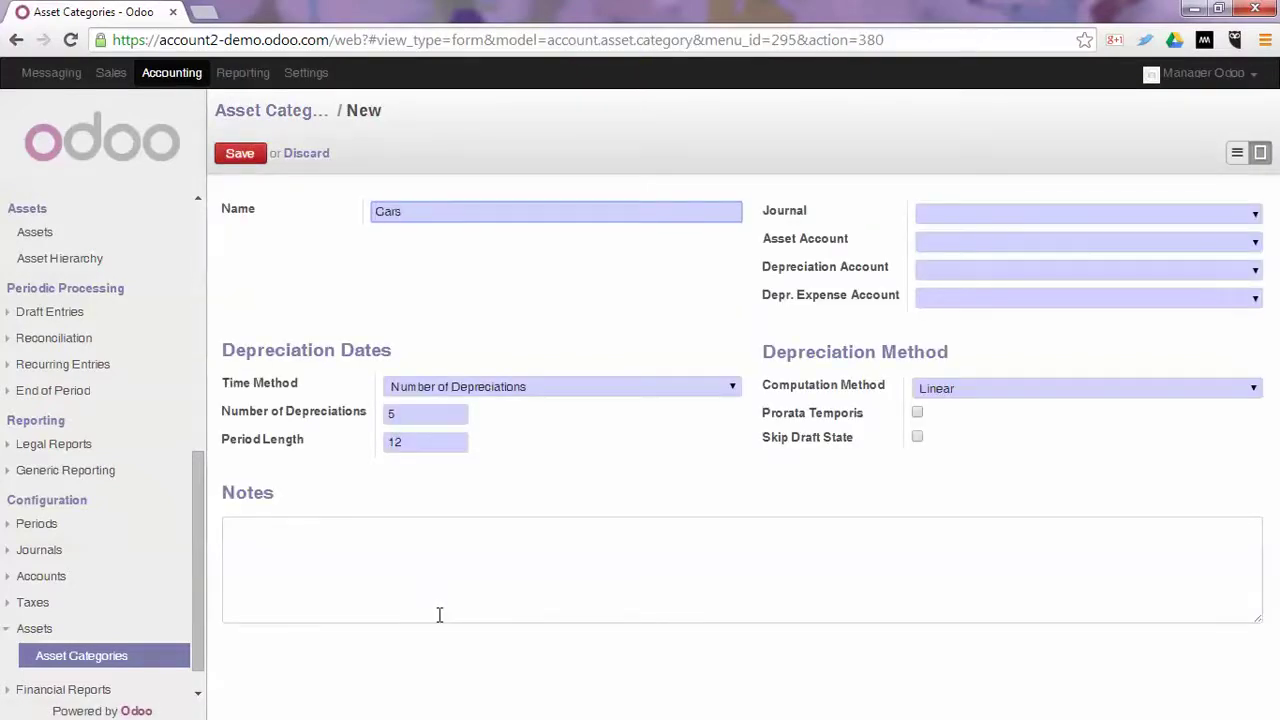
pyautogui.press('Tab')
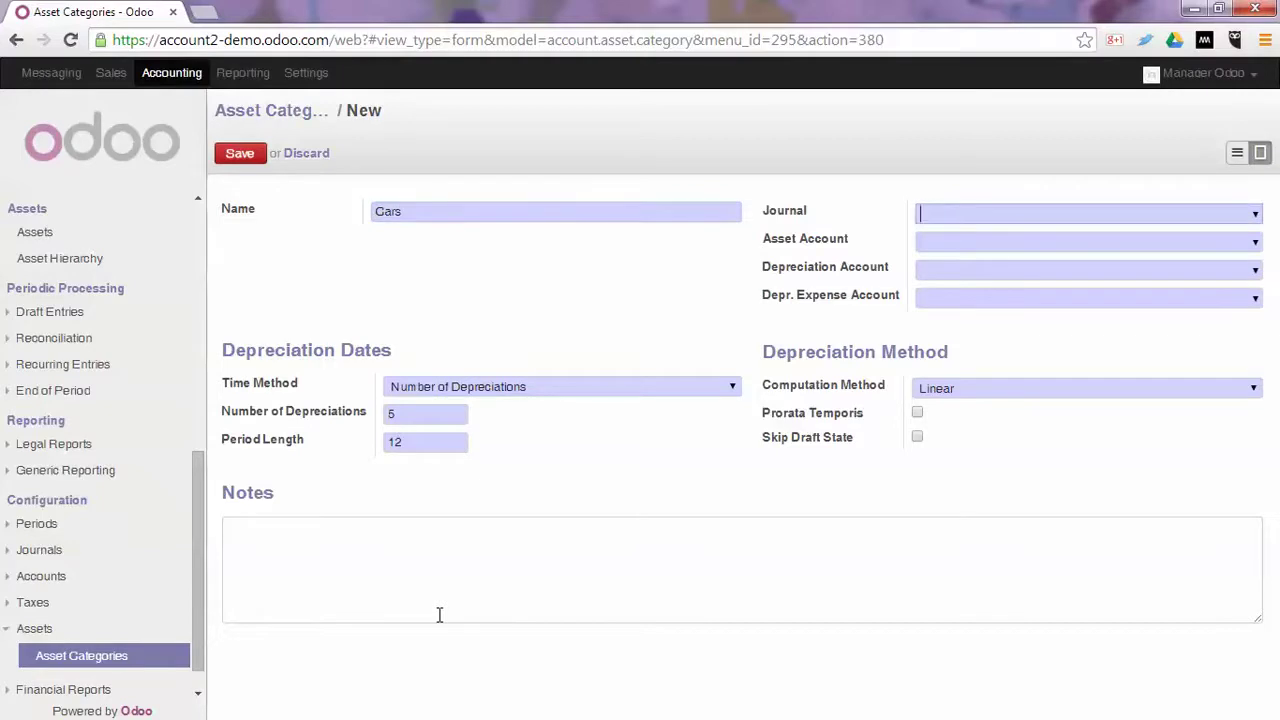
pyautogui.write('mis')
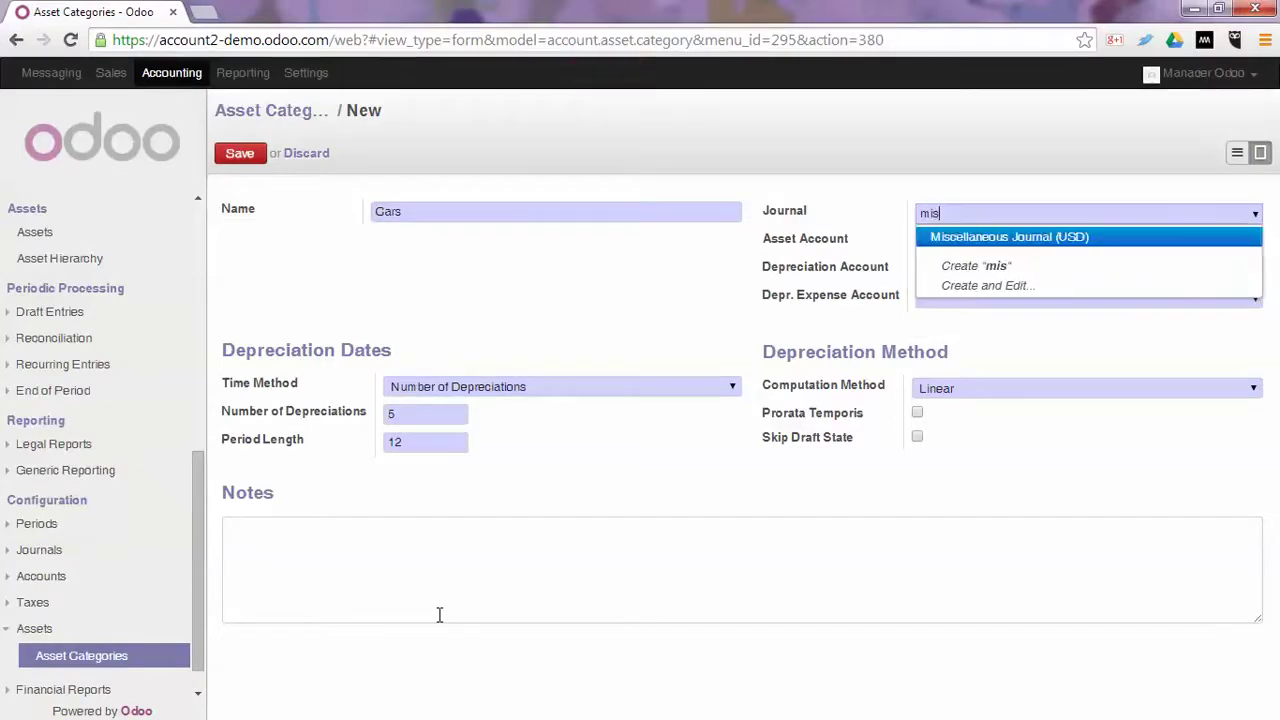
pyautogui.press('Return')
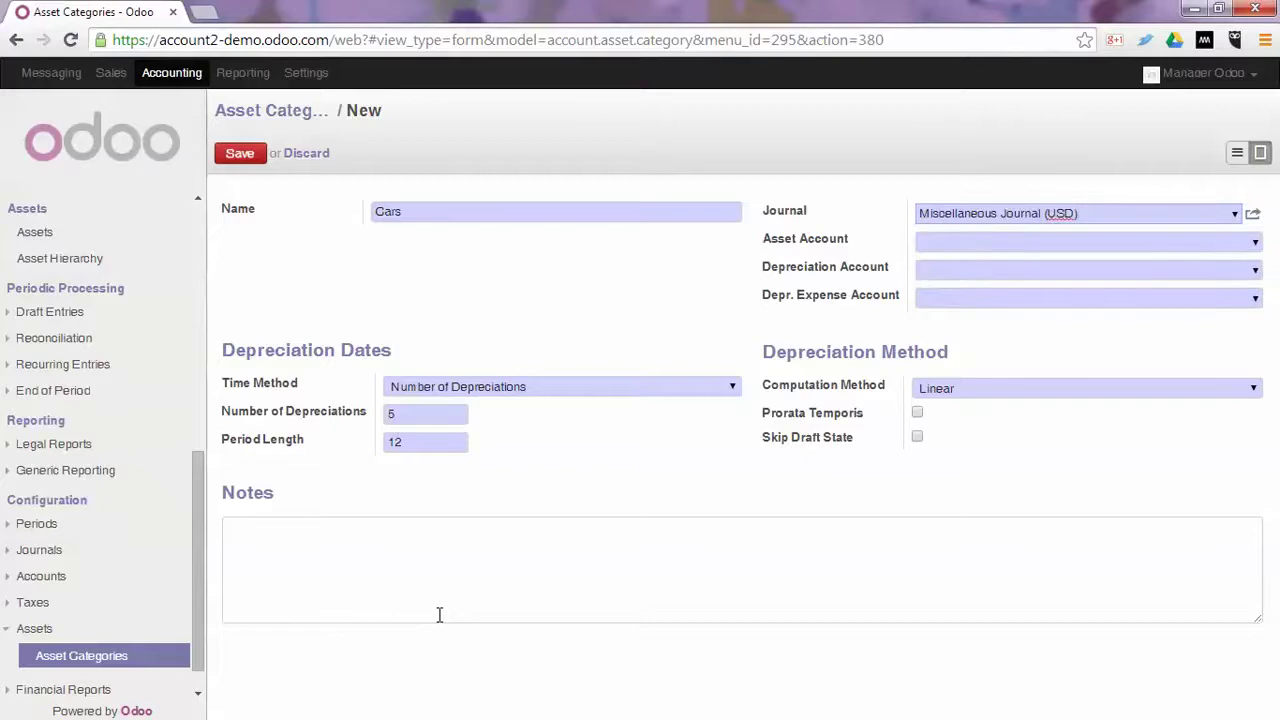
pyautogui.press('Tab')
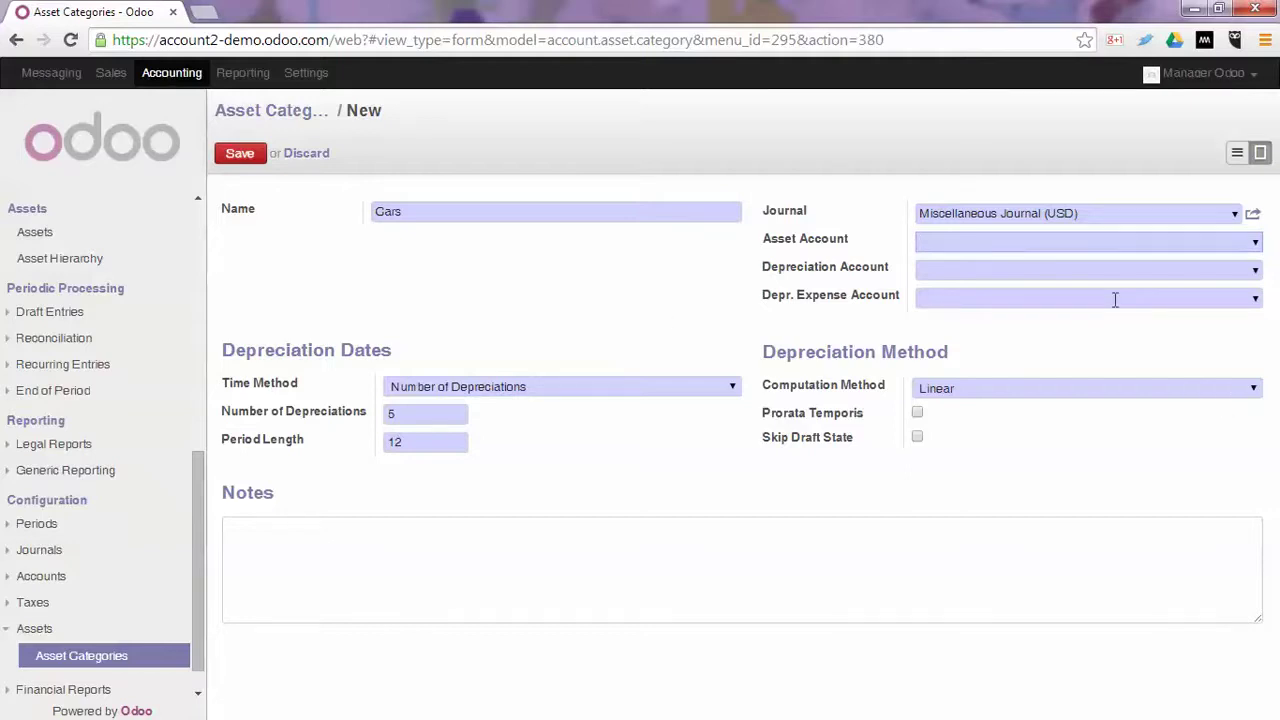
# Step: Set 100000 Fixed Asset Account as asset account and list all accounts for the expense account
pyautogui.click(1252, 244)
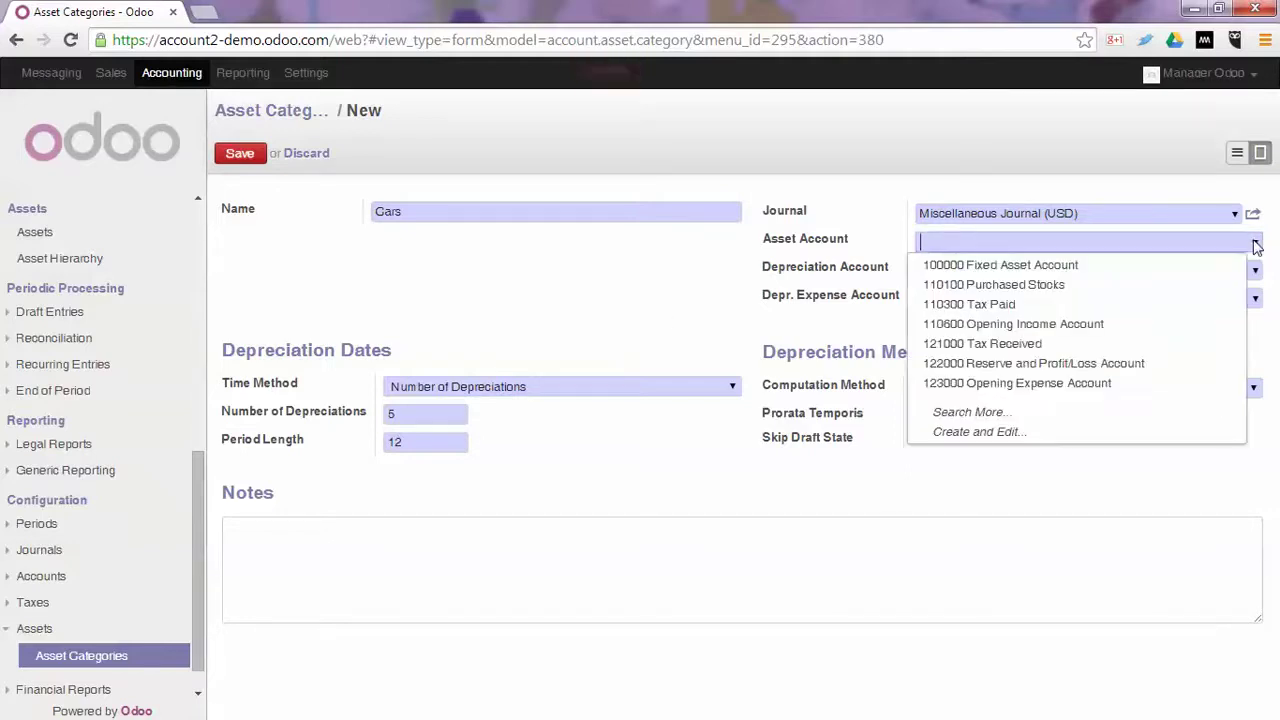
pyautogui.click(1015, 265)
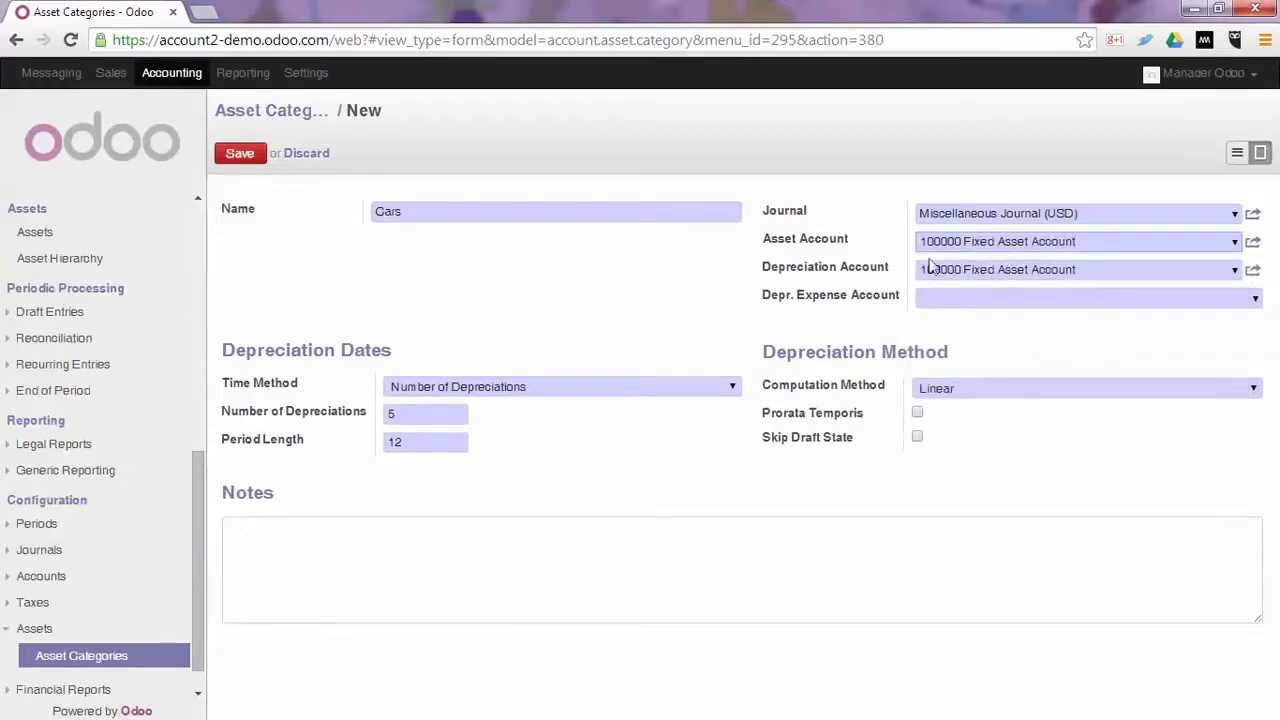
pyautogui.click(951, 297)
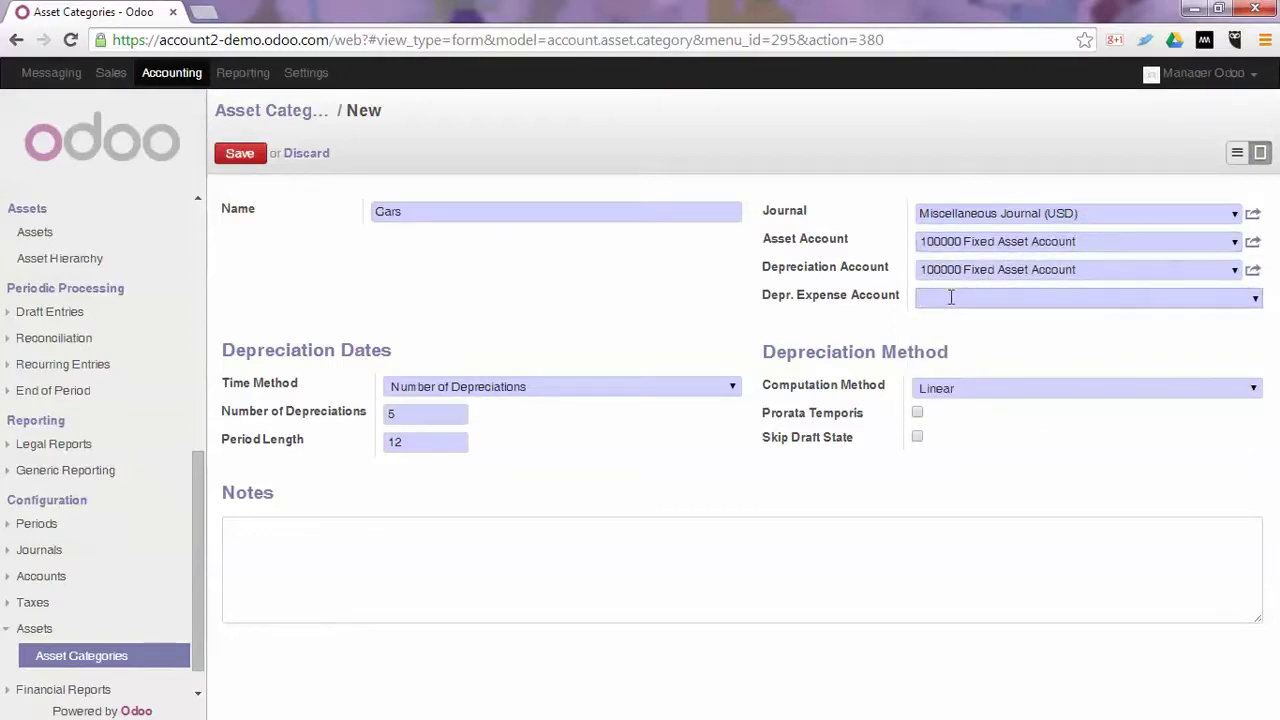
pyautogui.click(1254, 302)
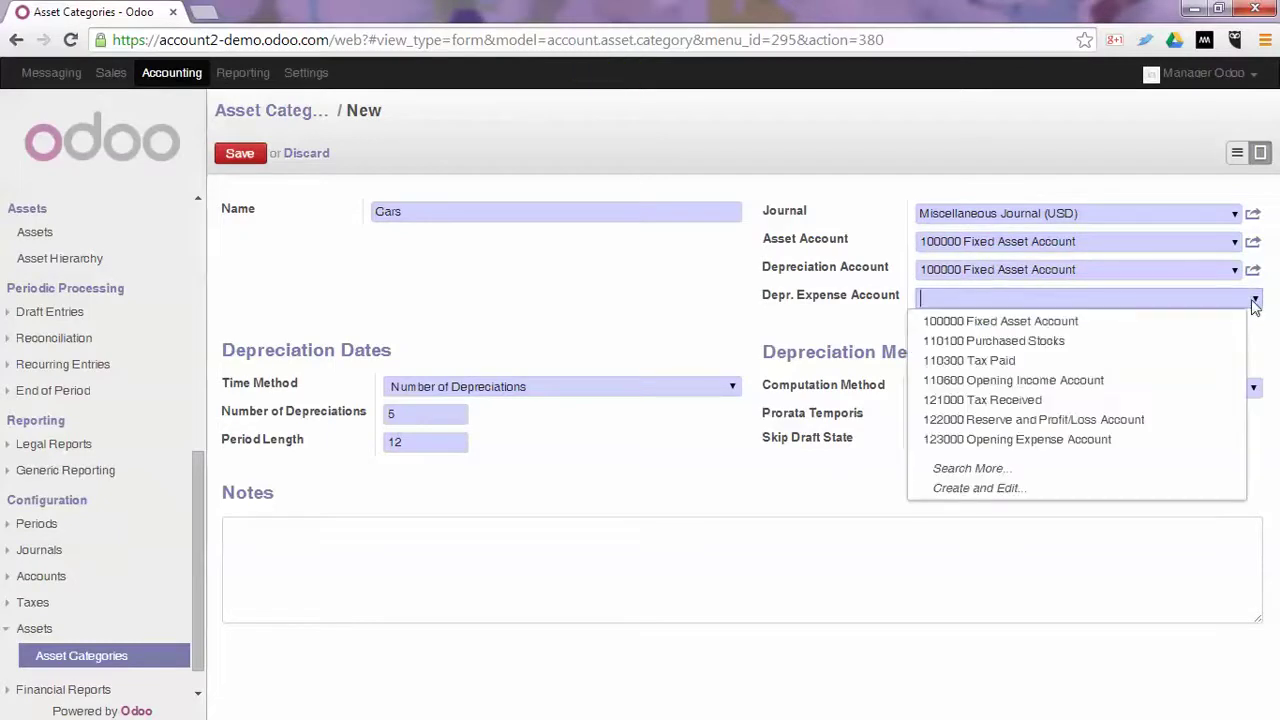
pyautogui.click(988, 470)
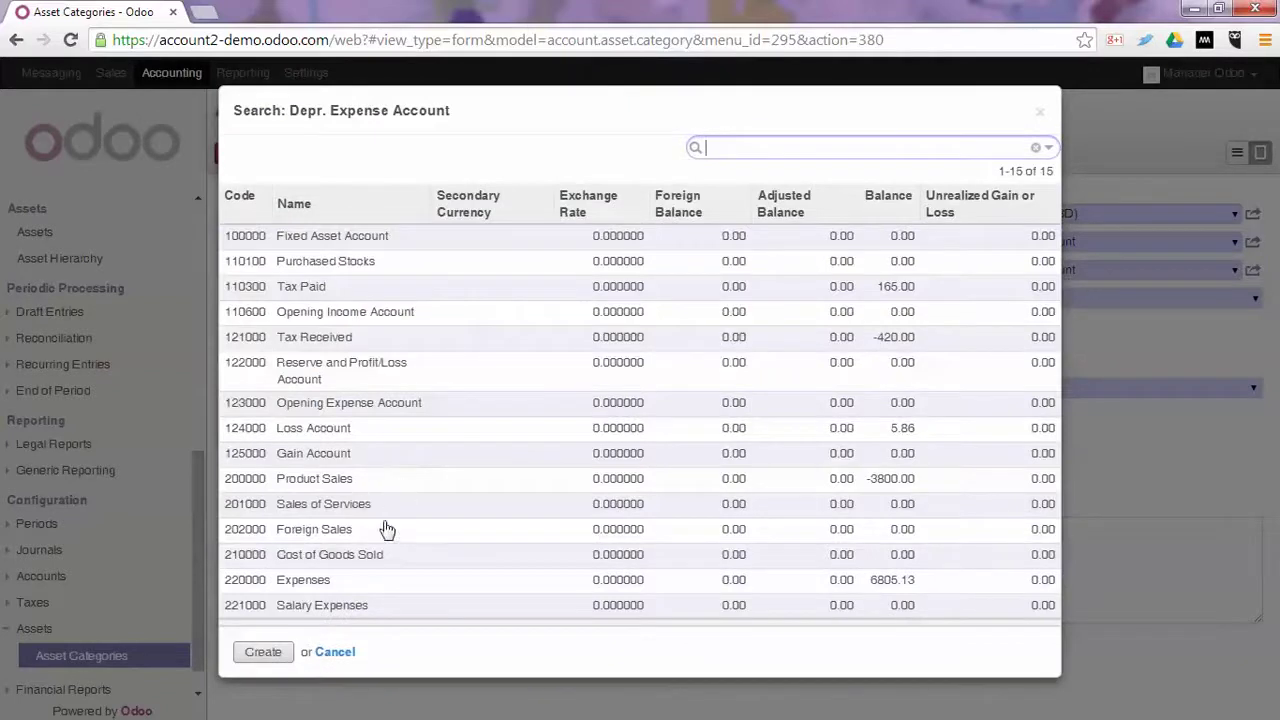
# Step: Choose 220000 Expenses as depreciation expense account and save the Cars category
pyautogui.click(290, 582)
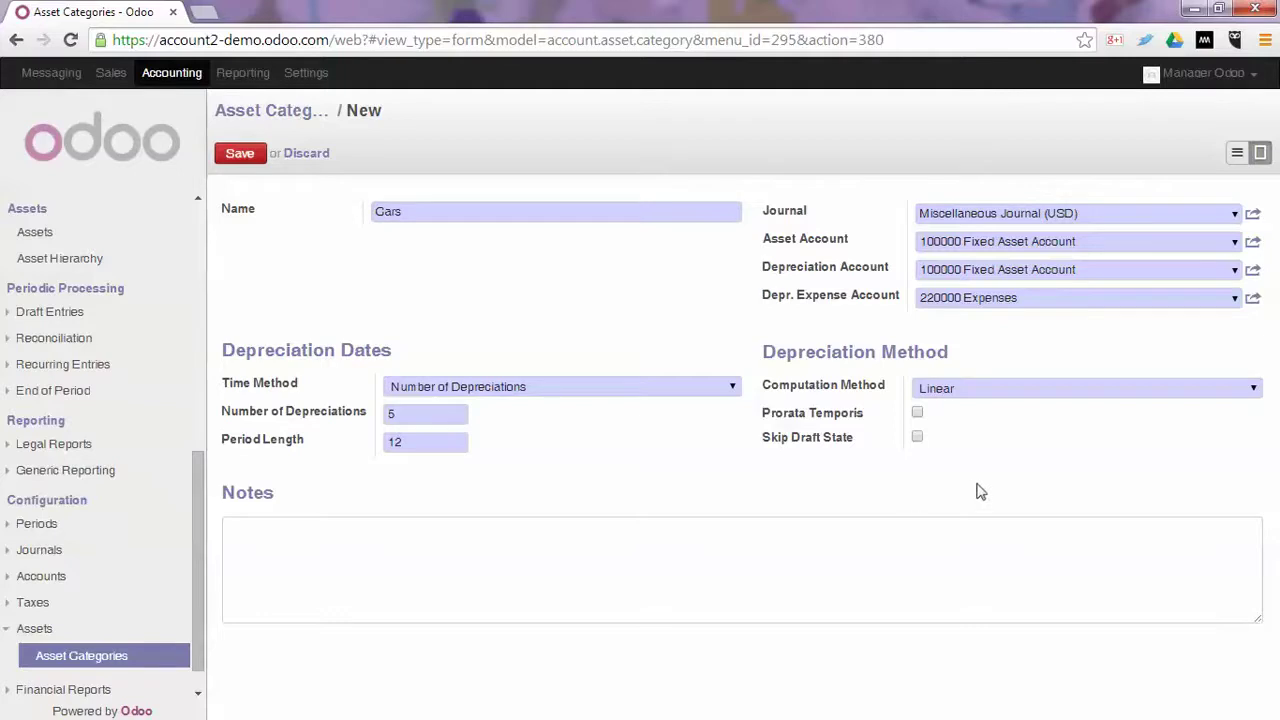
pyautogui.click(241, 153)
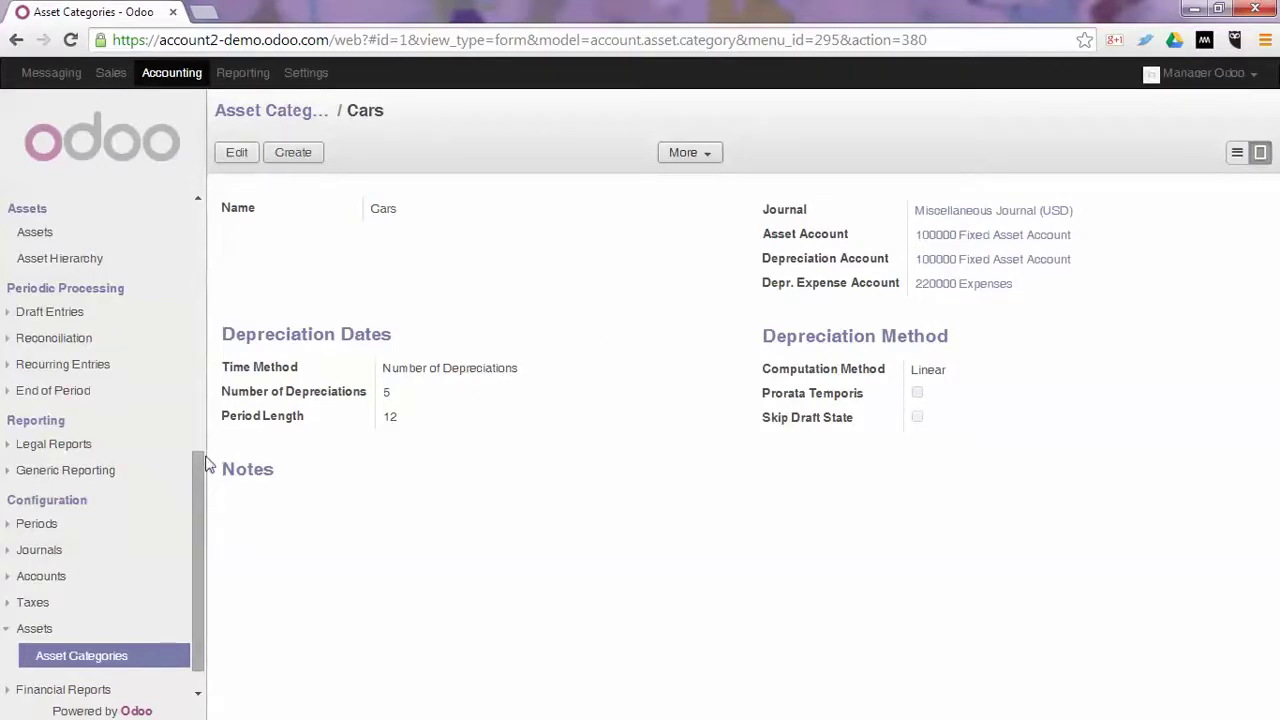
# Step: Open the Assets list and create a new blank asset
pyautogui.scroll(2, 195, 463)
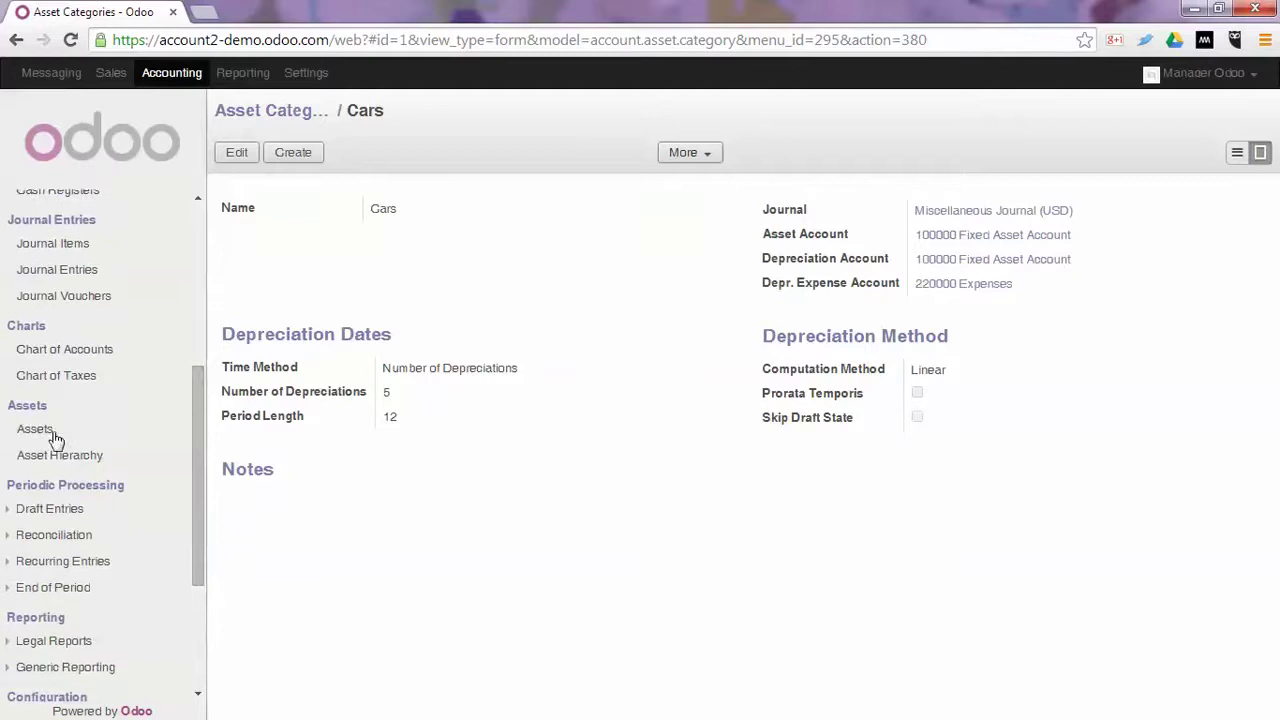
pyautogui.click(53, 434)
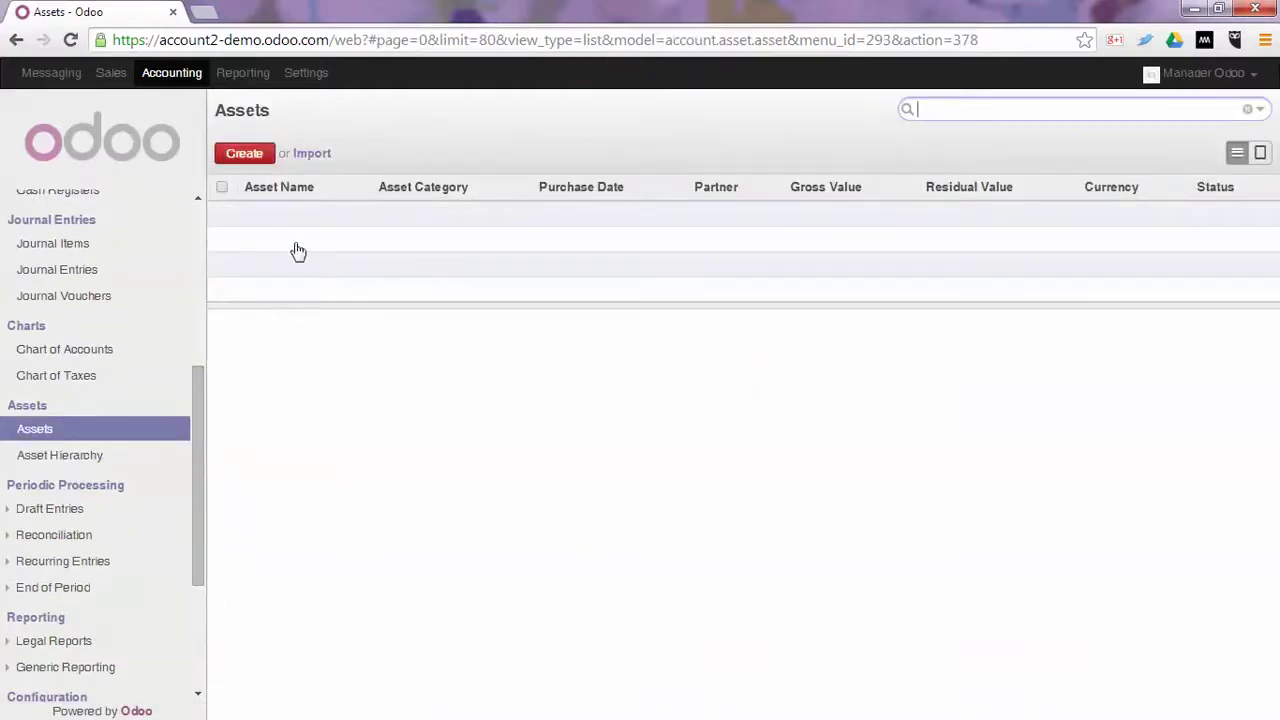
pyautogui.click(243, 154)
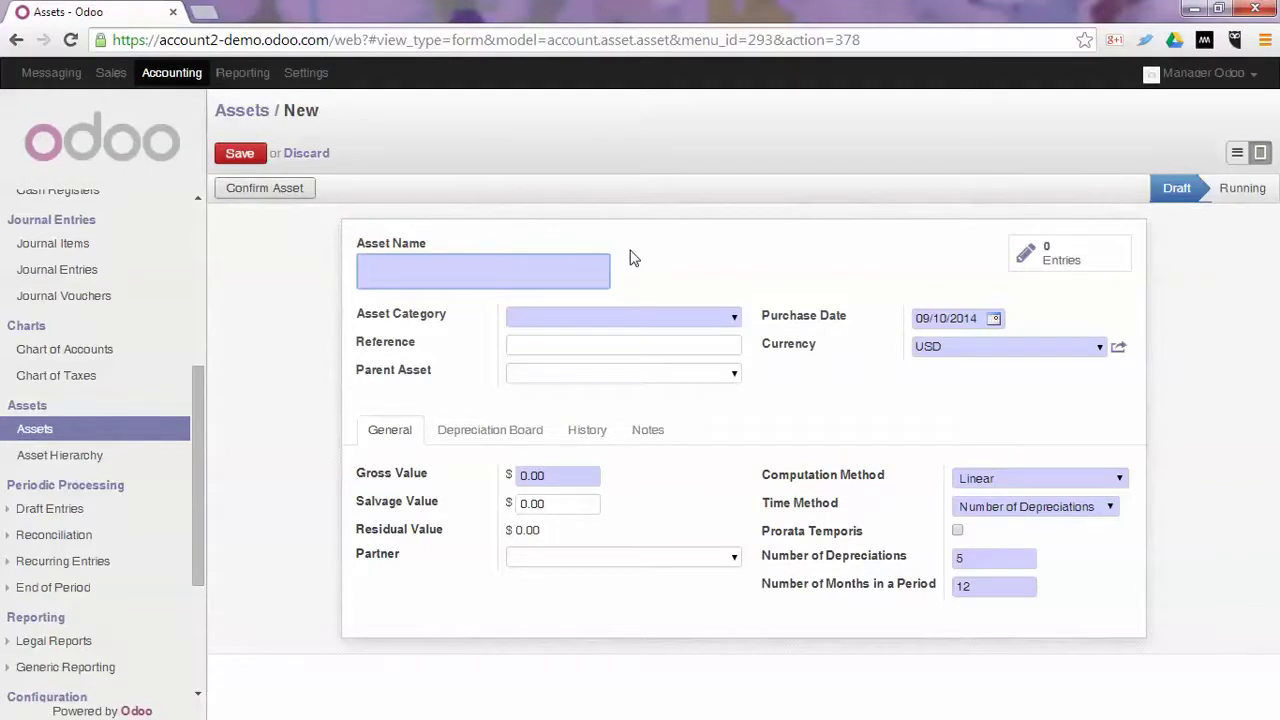
# Step: Name the new asset 'CEO Car' and put it in the Cars category
pyautogui.write('CEO Car')
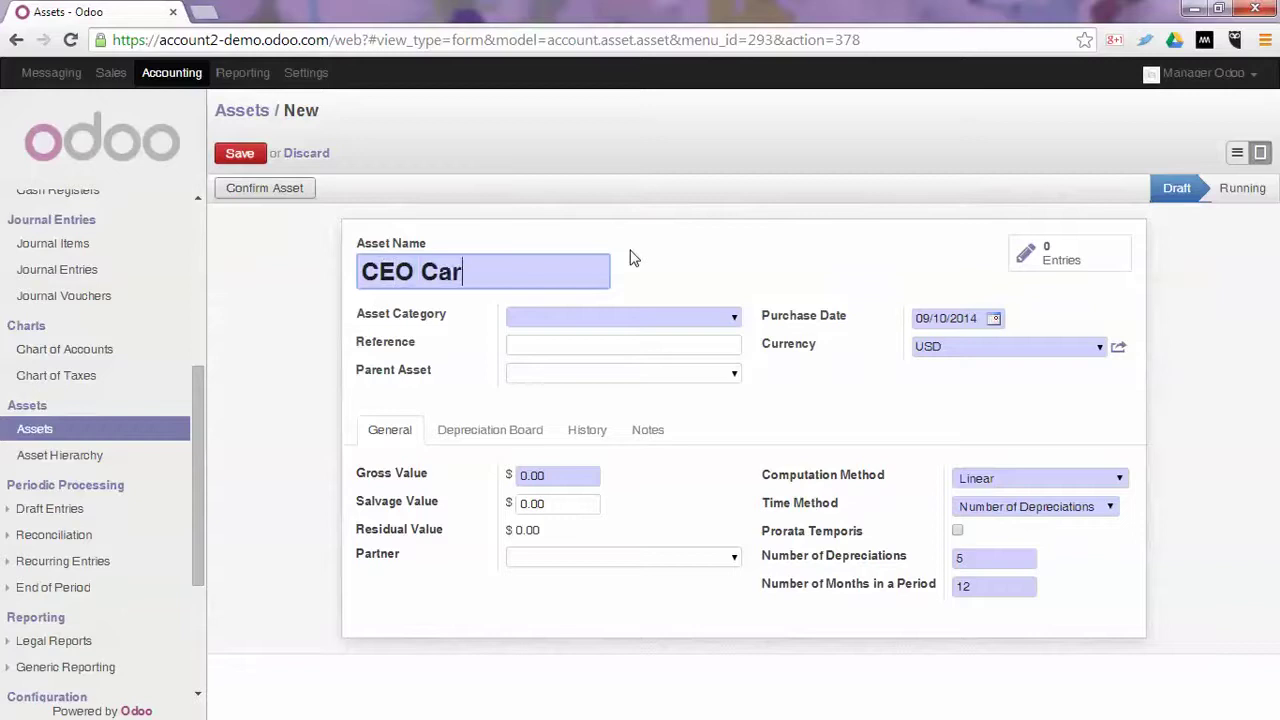
pyautogui.press('Tab')
pyautogui.write('car')
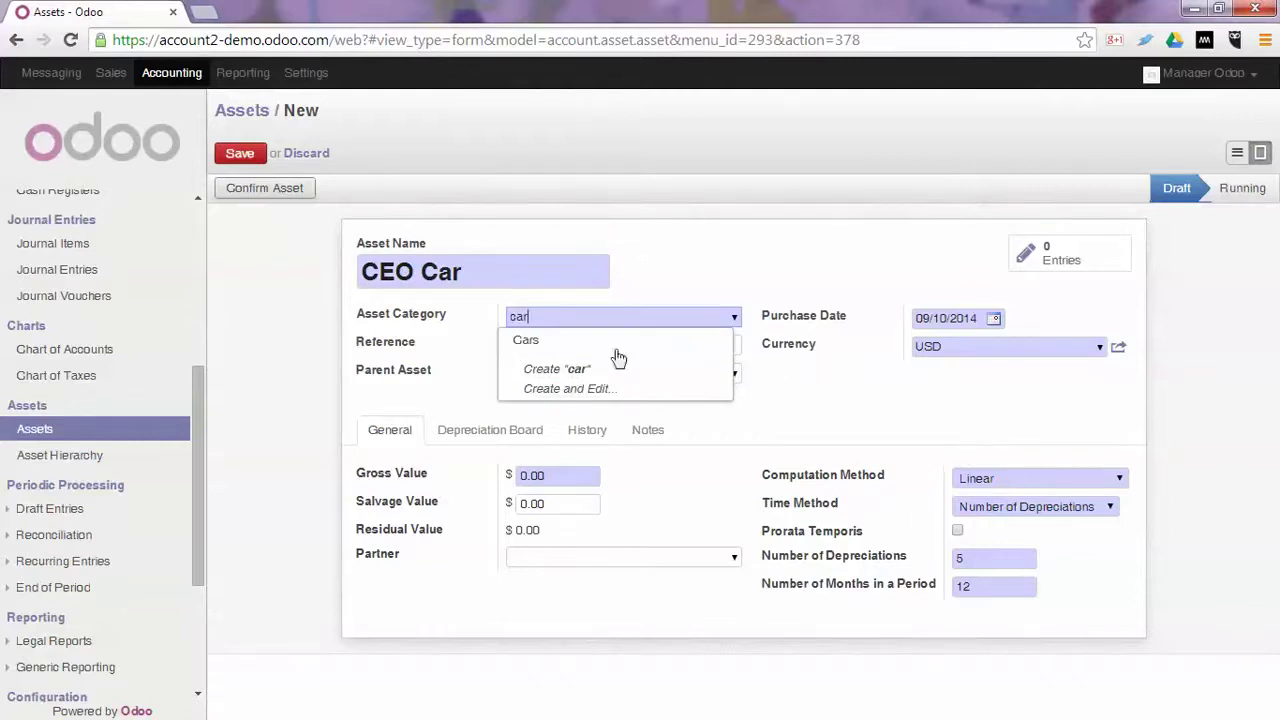
pyautogui.click(525, 340)
# Step: Enter 1245 as the CEO Car asset's reference
pyautogui.click(522, 341)
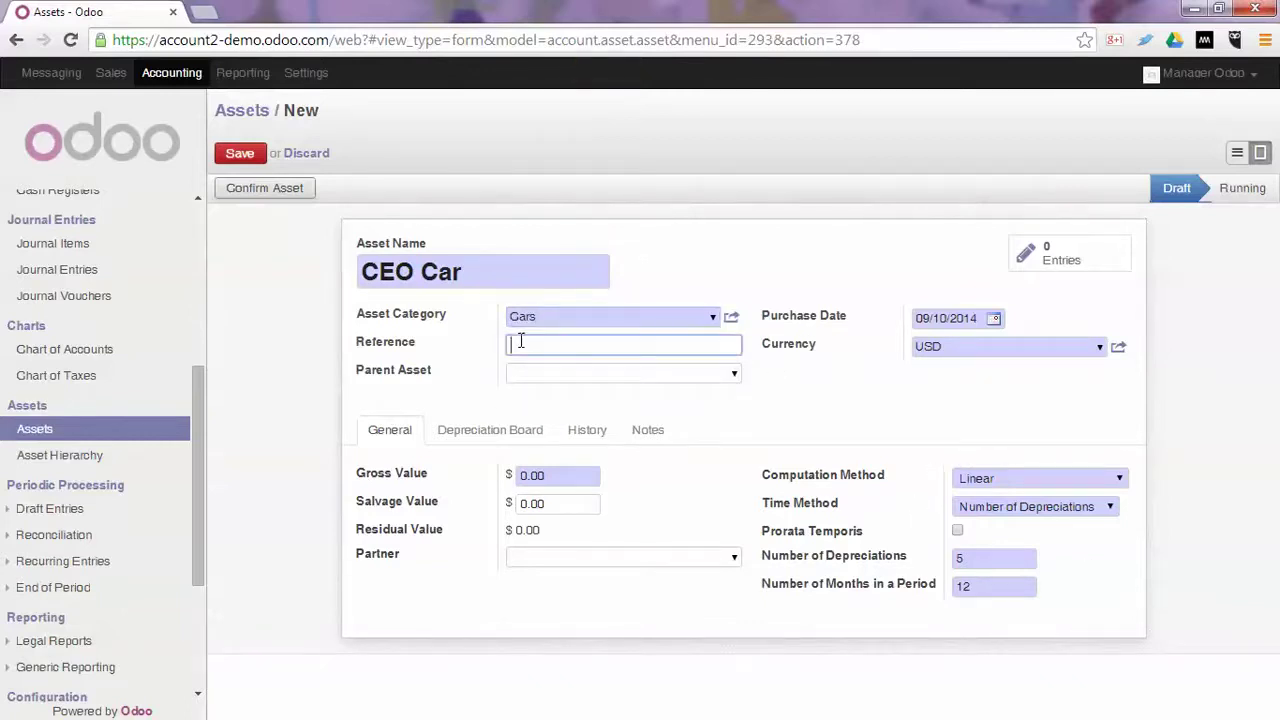
pyautogui.press('Tab')
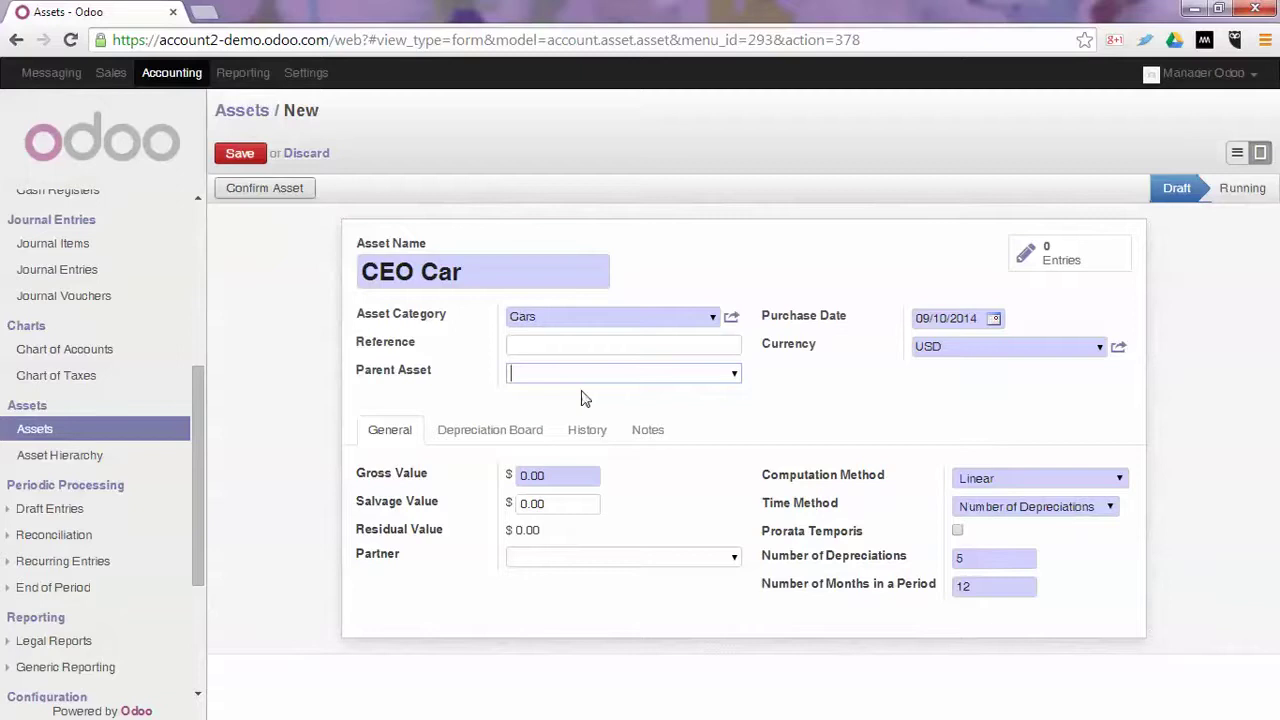
pyautogui.click(530, 346)
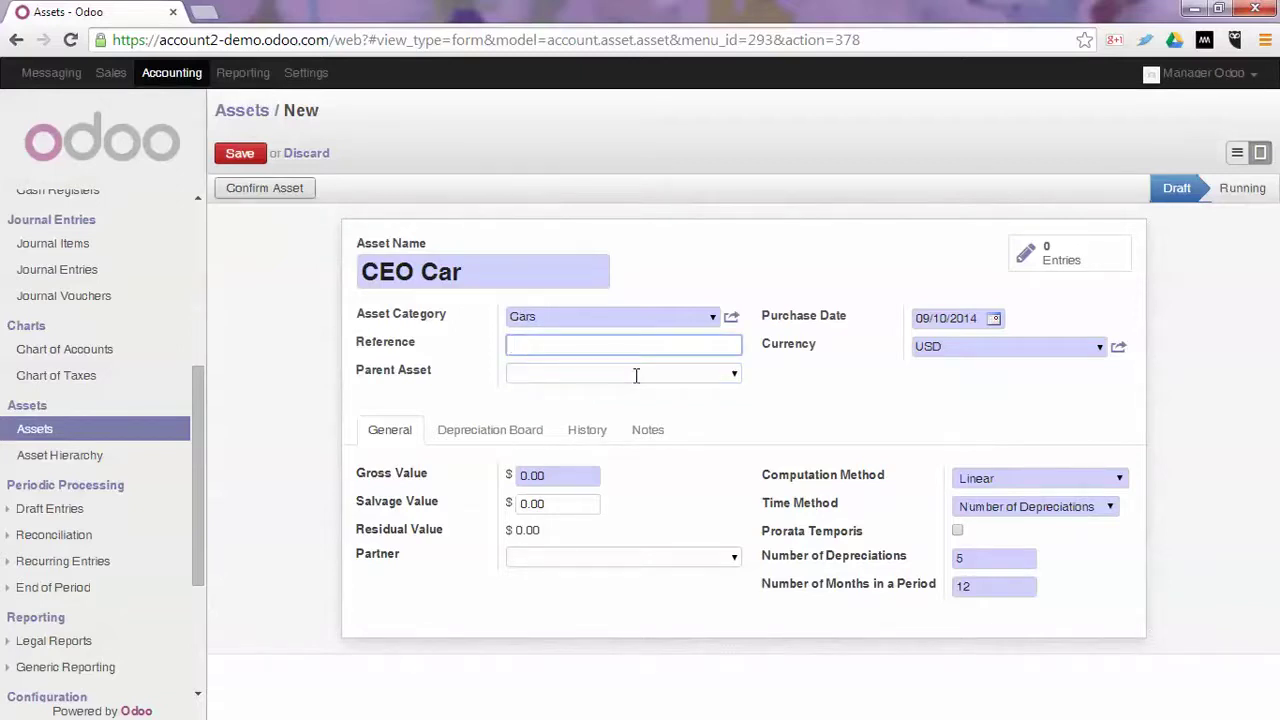
pyautogui.write('1245')
pyautogui.click(646, 214)
pyautogui.press('Tab')
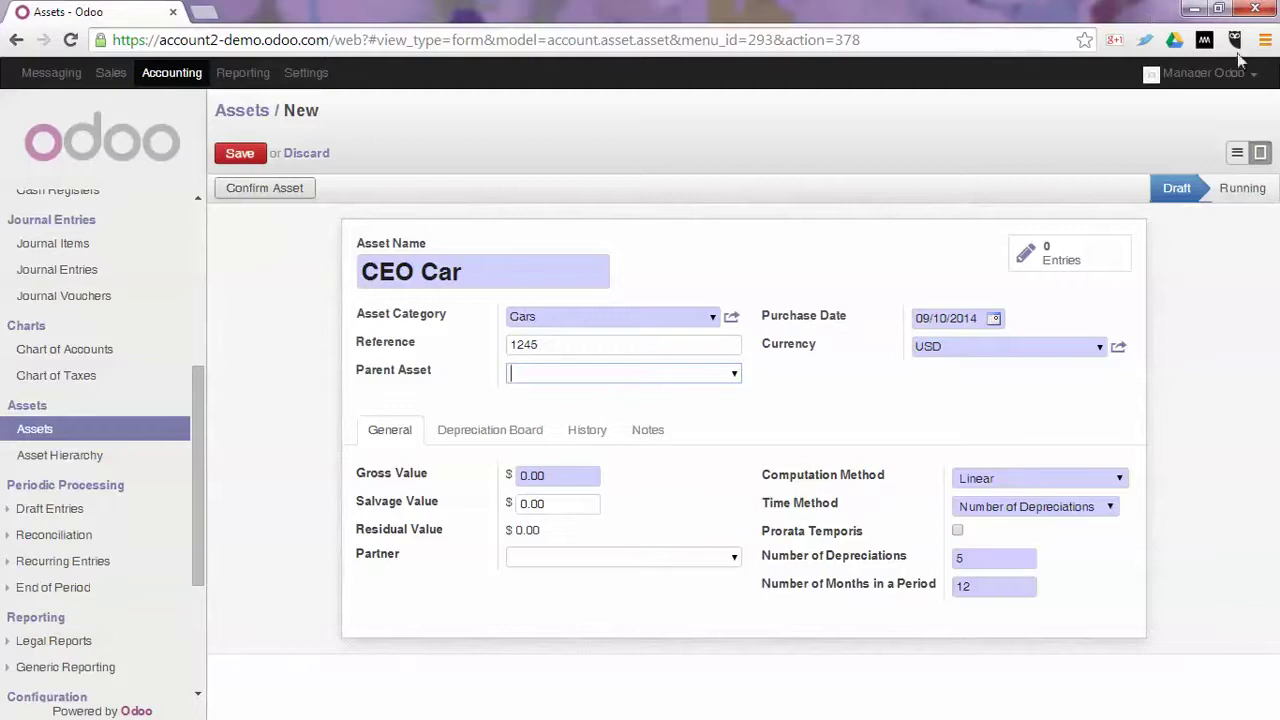
pyautogui.click(994, 319)
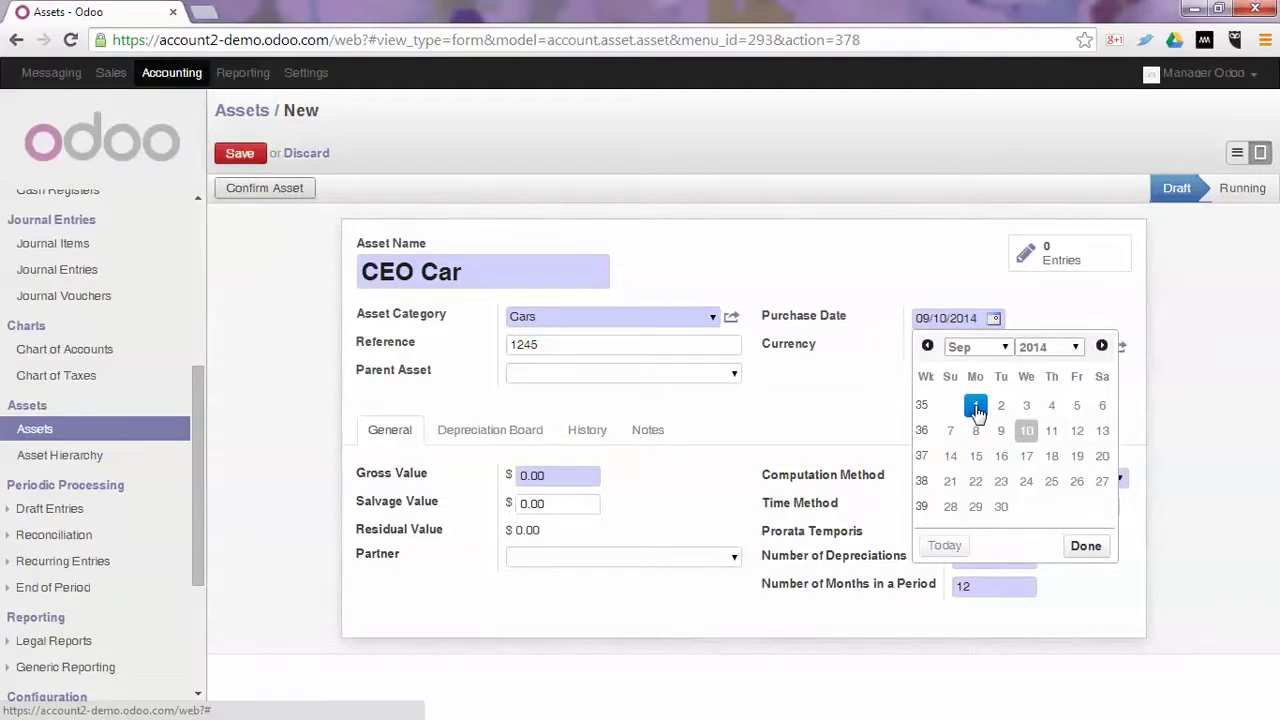
# Step: Keep purchase date 09/10/2014 and enter a 25000 gross value, salvage staying 0.00
pyautogui.click(1046, 311)
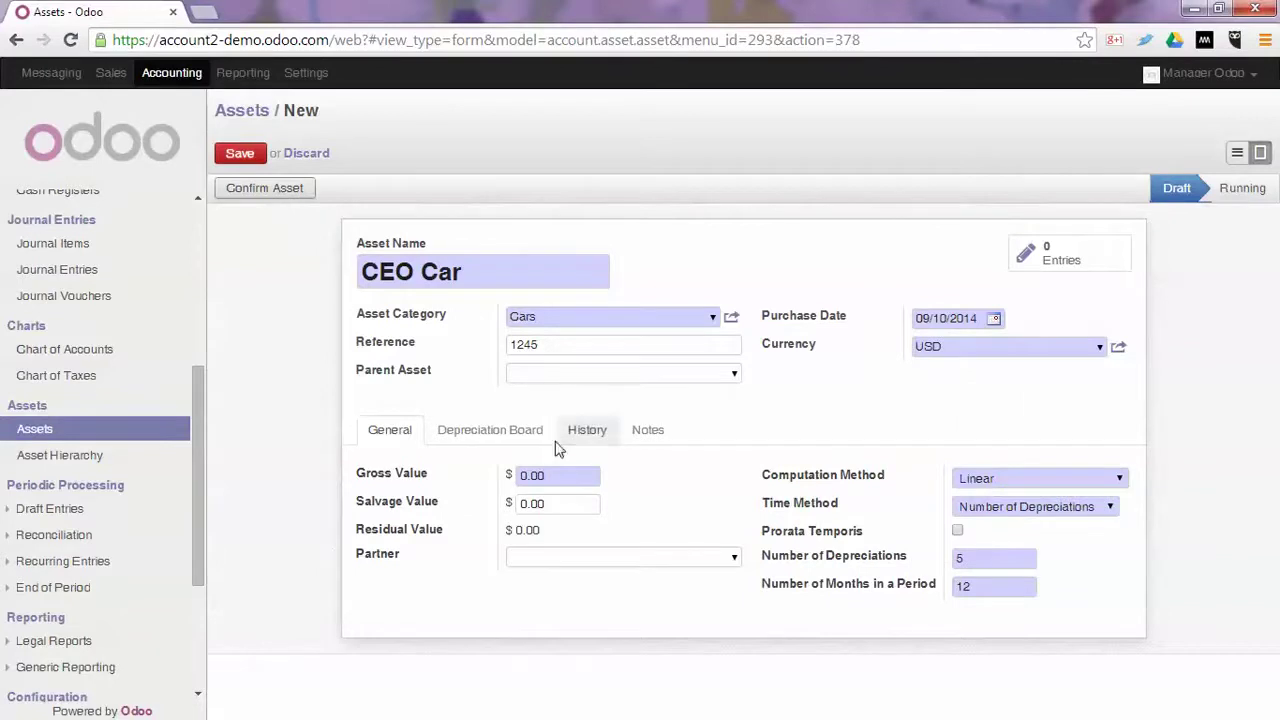
pyautogui.doubleClick(527, 475)
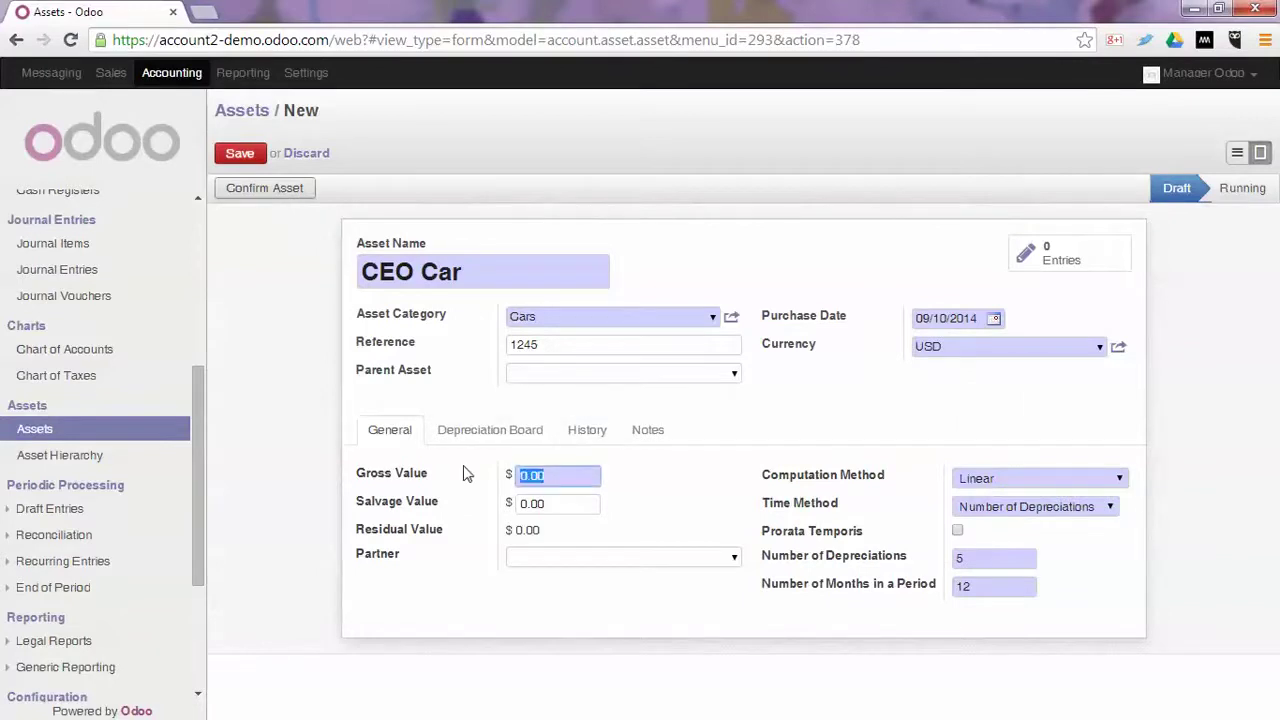
pyautogui.write('25000')
pyautogui.press('Tab')
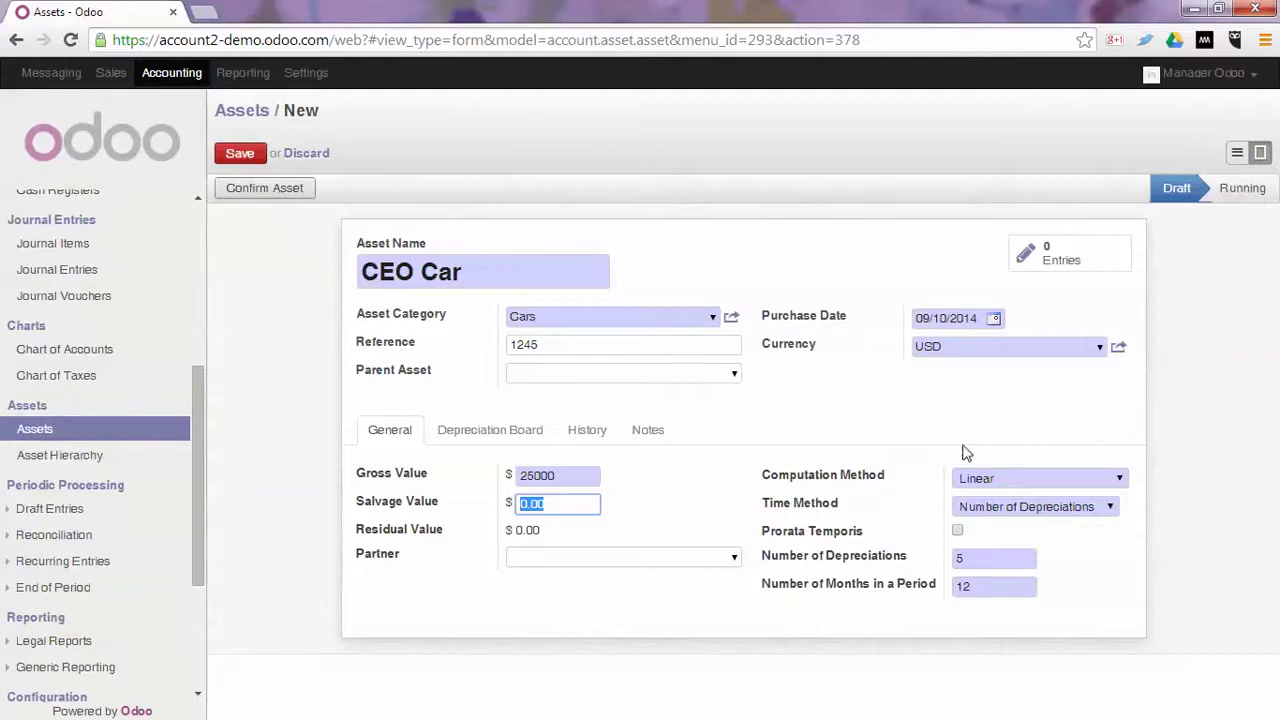
# Step: Save the CEO Car asset and review its five 5000.00 depreciation lines, 2014–2018
pyautogui.click(250, 158)
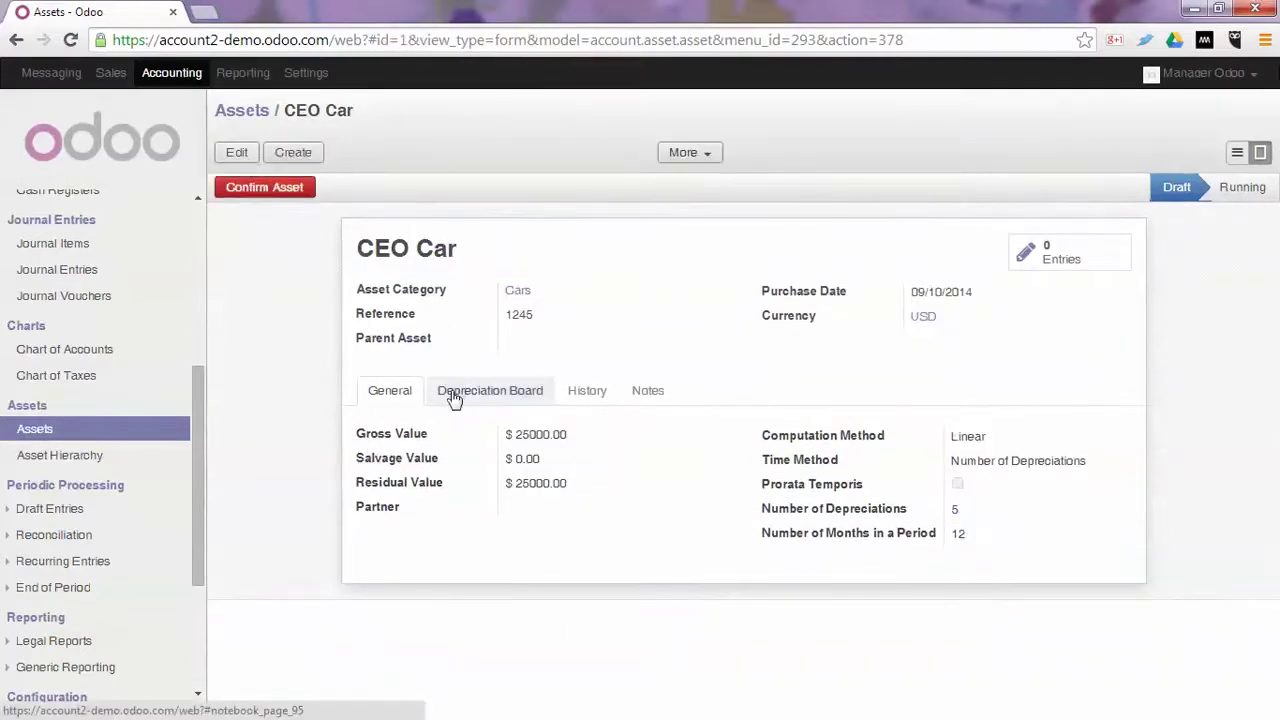
pyautogui.click(453, 398)
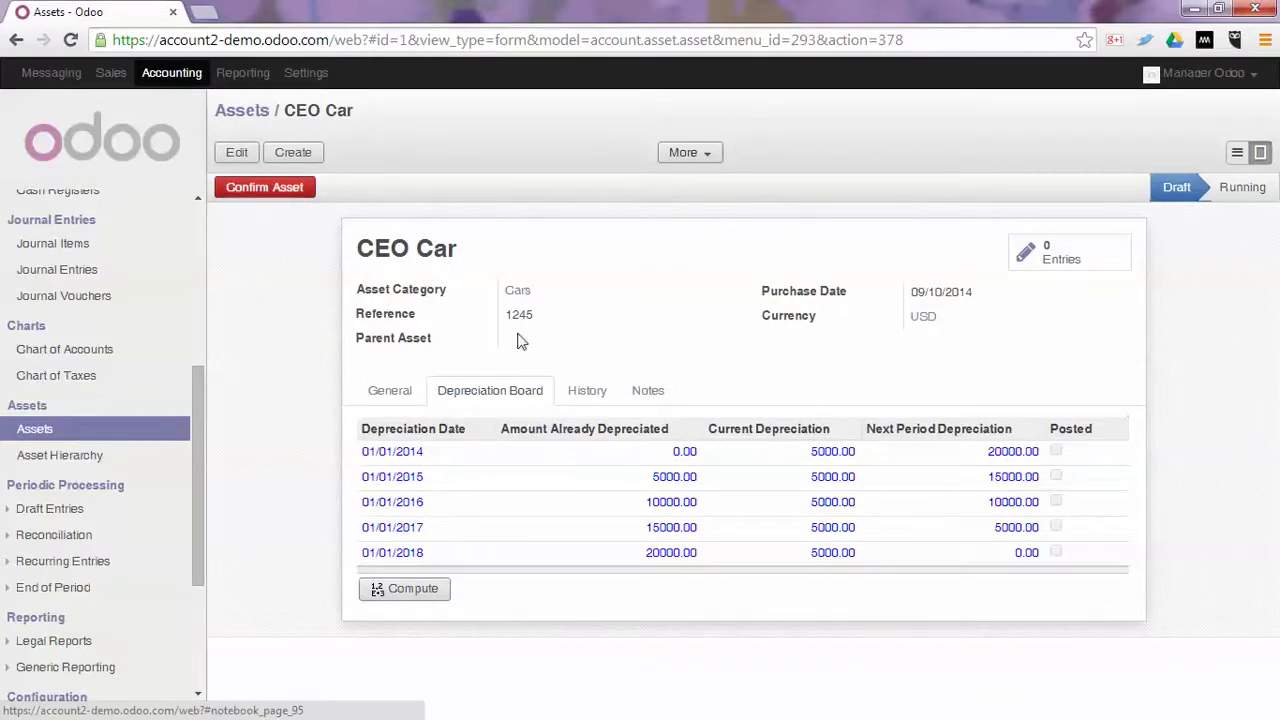
pyautogui.click(392, 390)
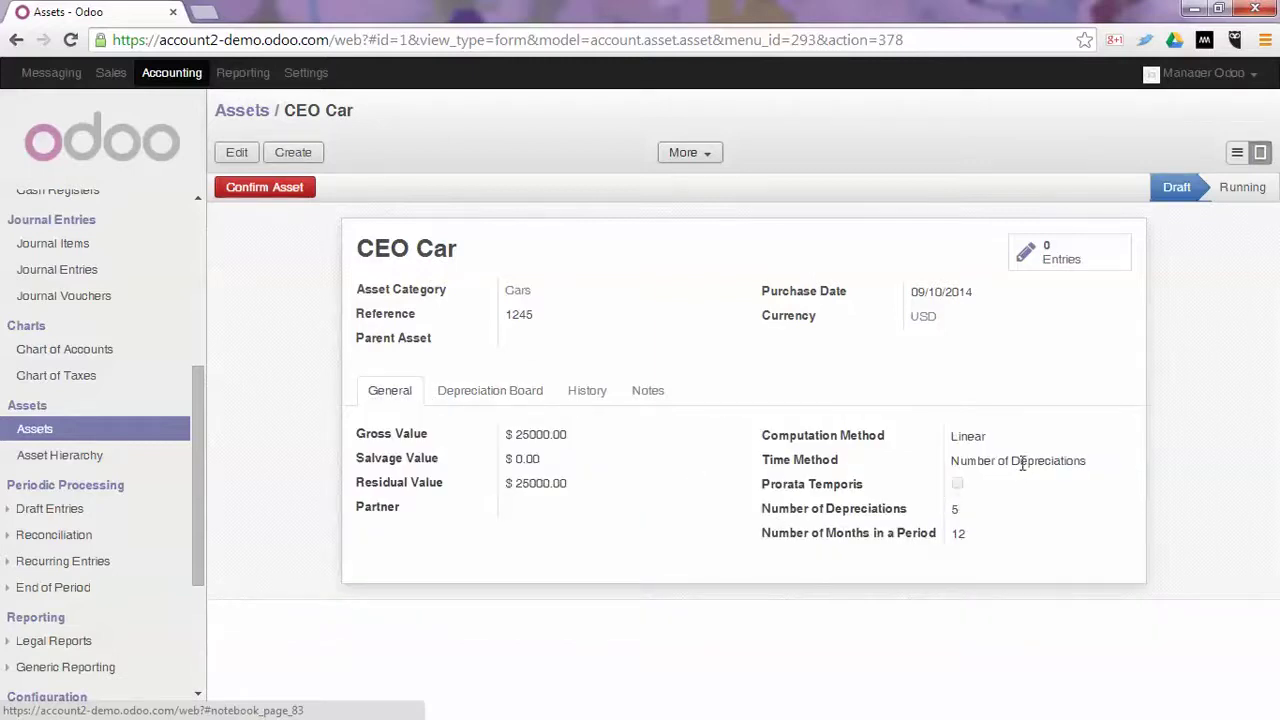
pyautogui.click(448, 394)
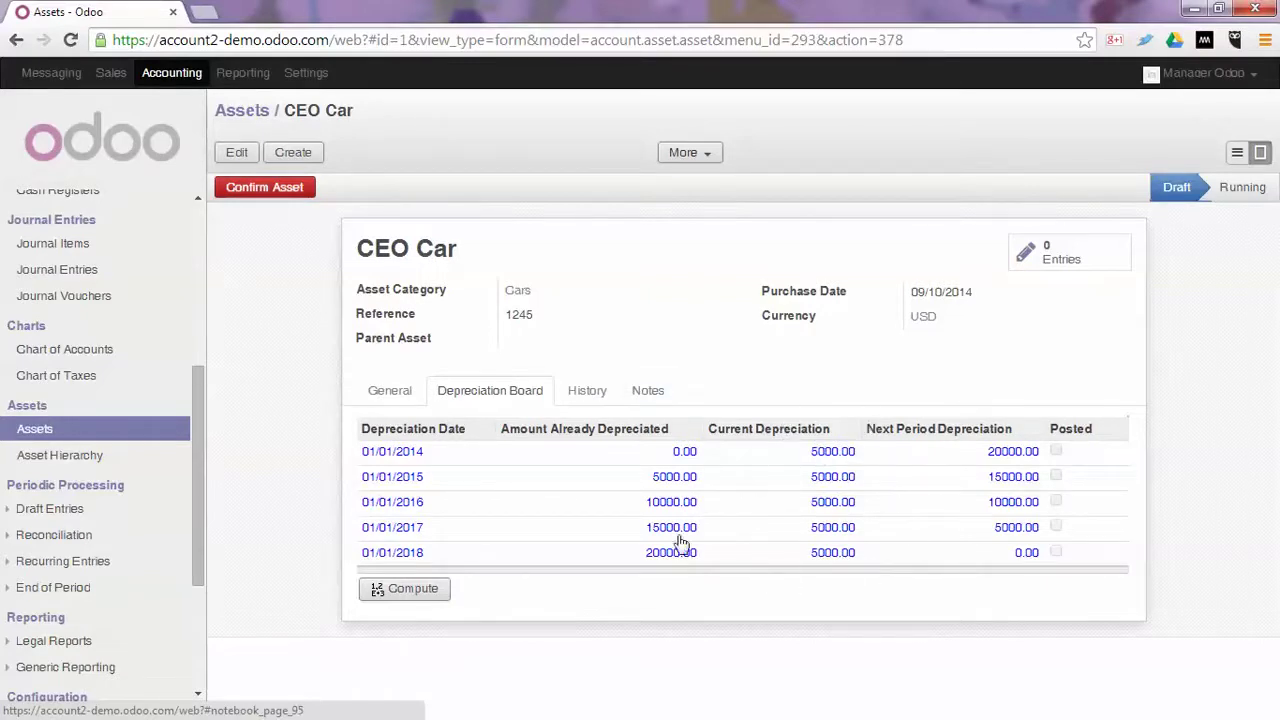
pyautogui.click(236, 152)
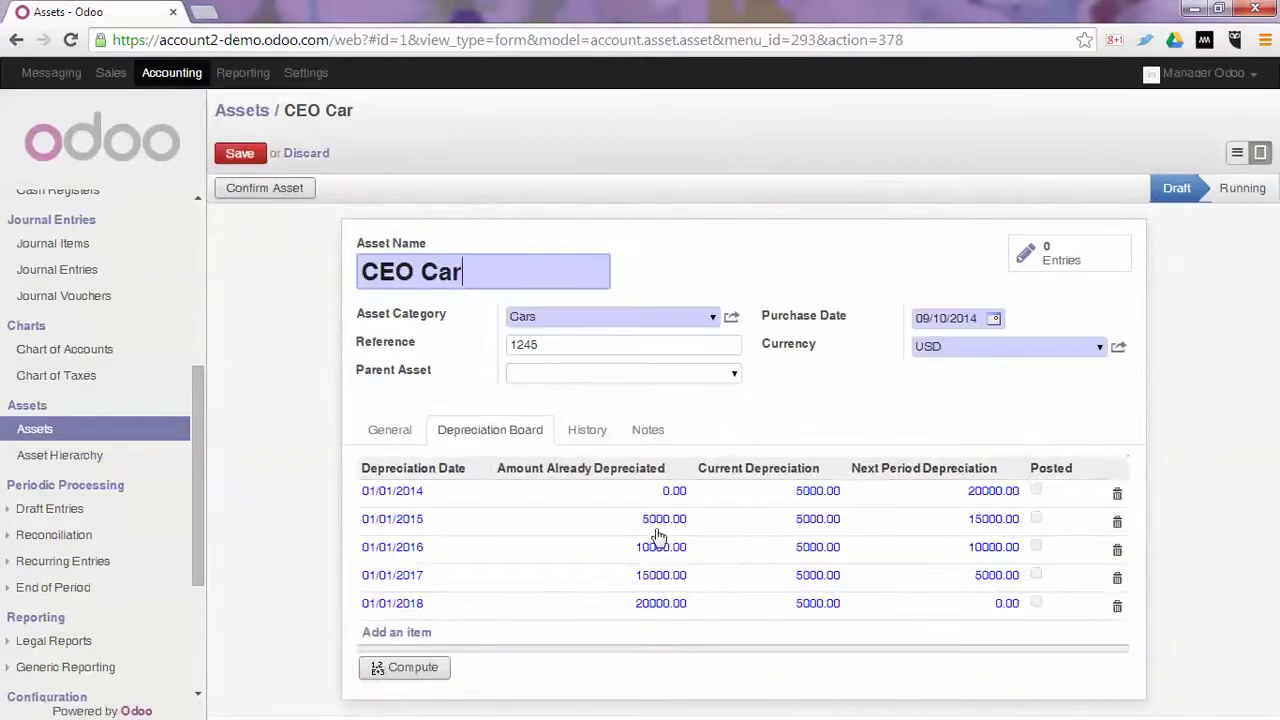
pyautogui.click(660, 522)
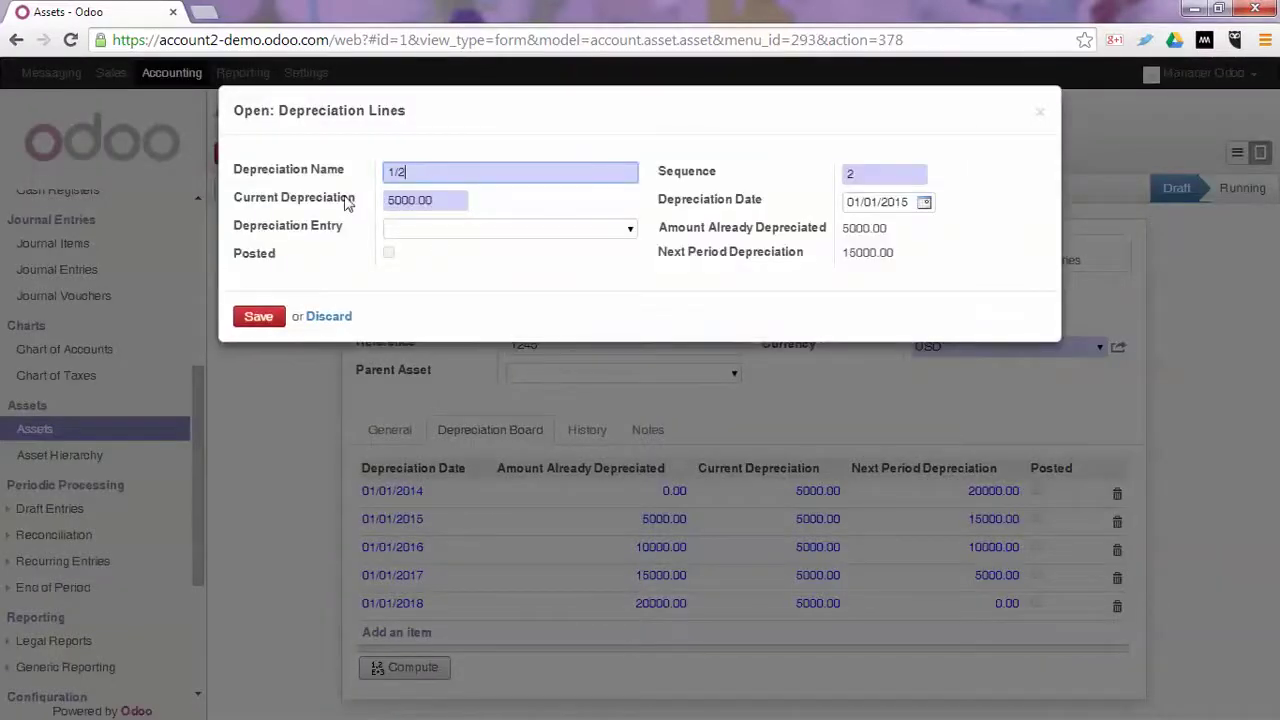
pyautogui.click(337, 320)
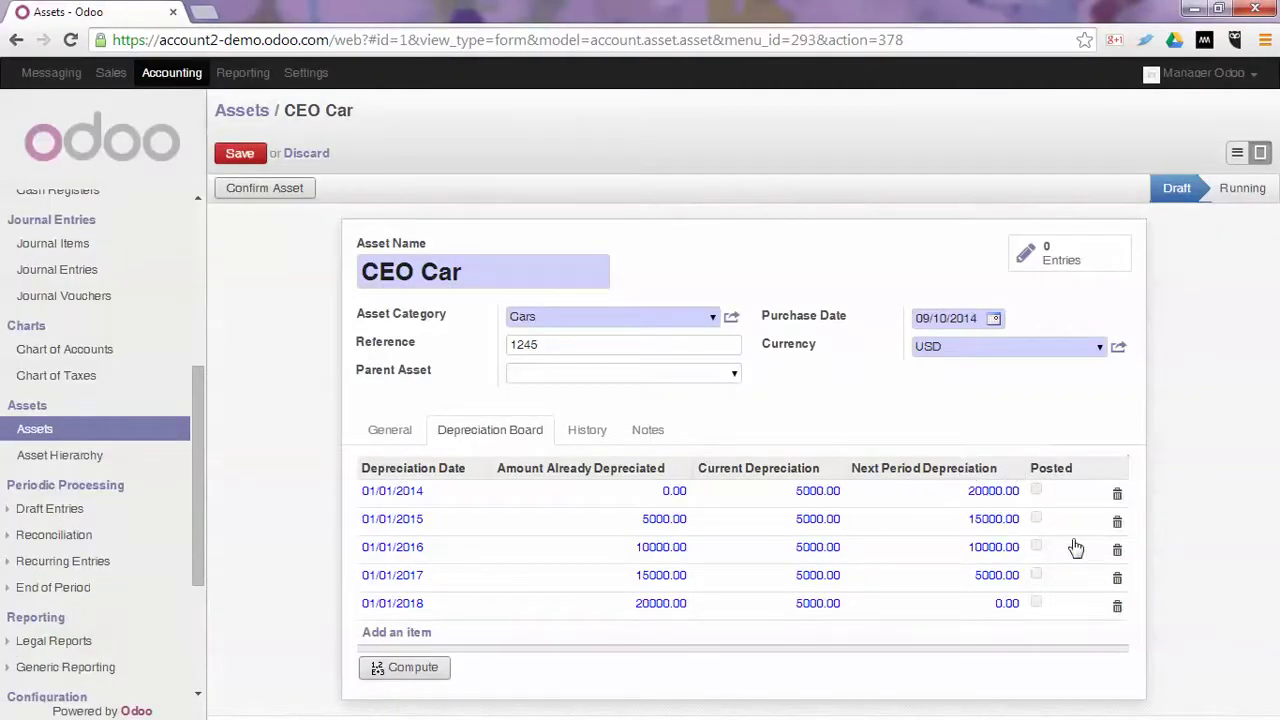
pyautogui.click(958, 488)
pyautogui.click(240, 160)
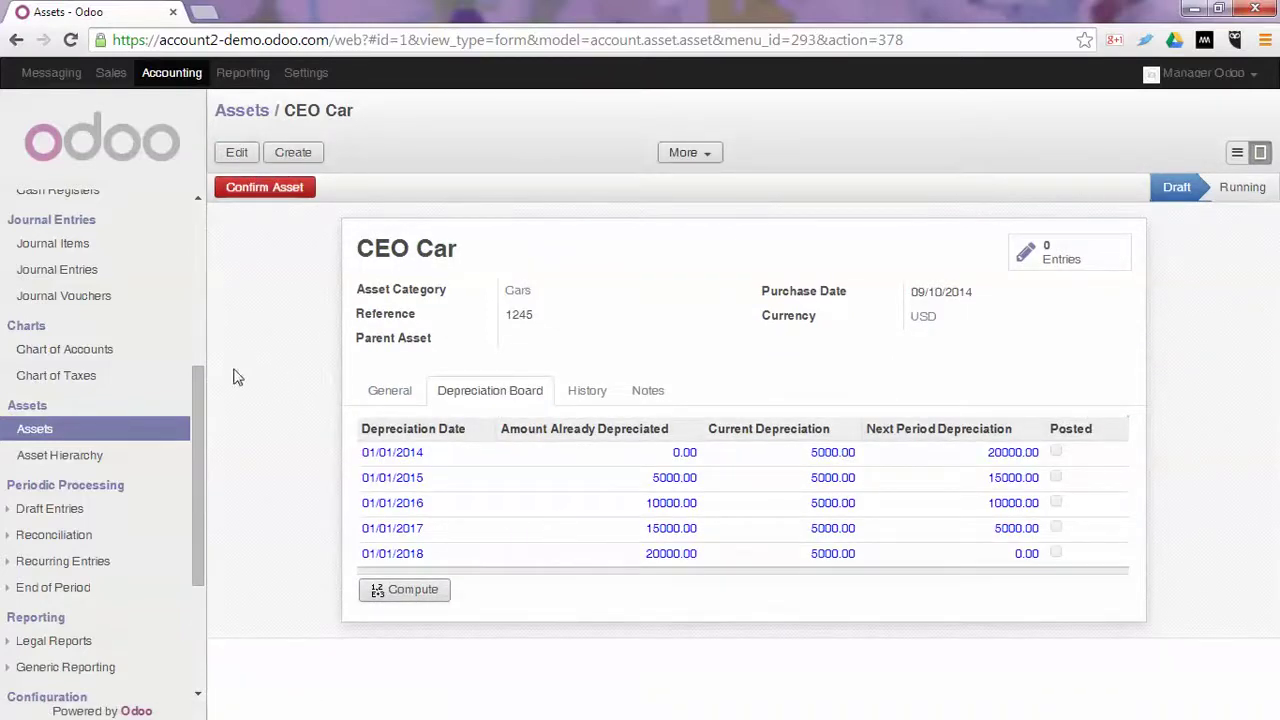
# Step: Duplicate the Blue Hotel supplier invoice EXJ/2014/0001 as a new draft
pyautogui.moveTo(205, 392); pyautogui.dragTo(203, 180)
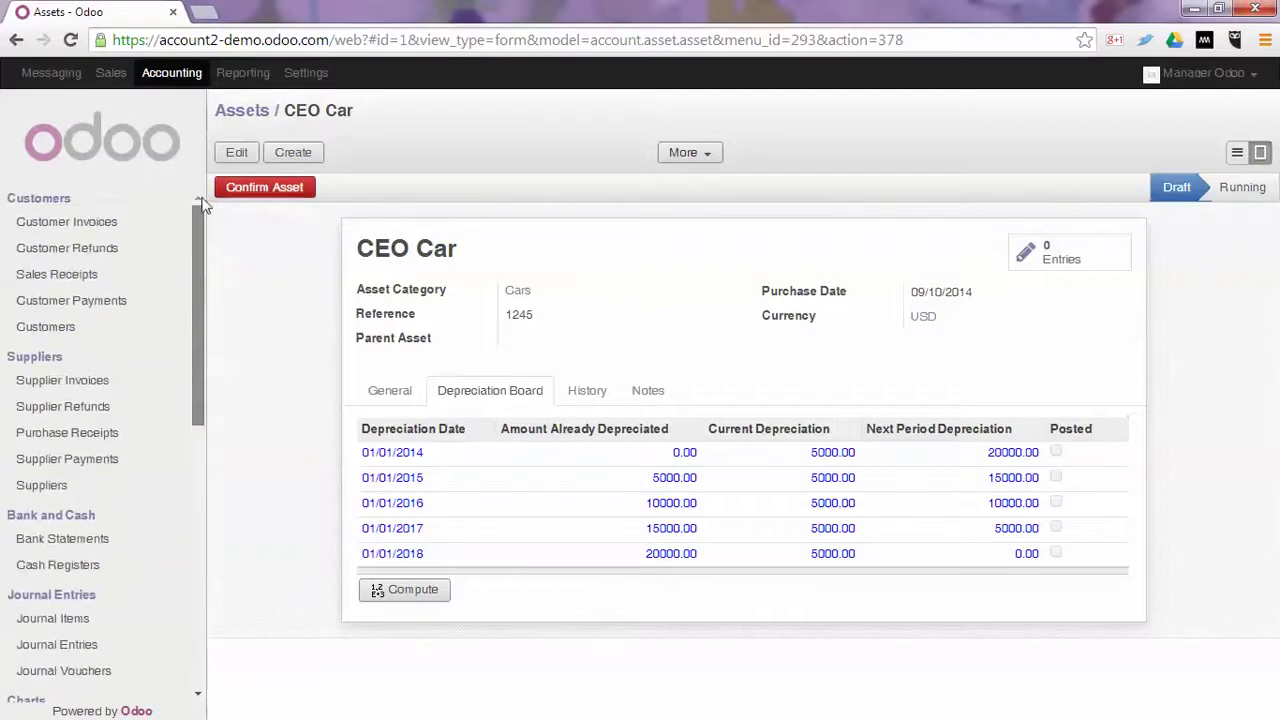
pyautogui.click(100, 388)
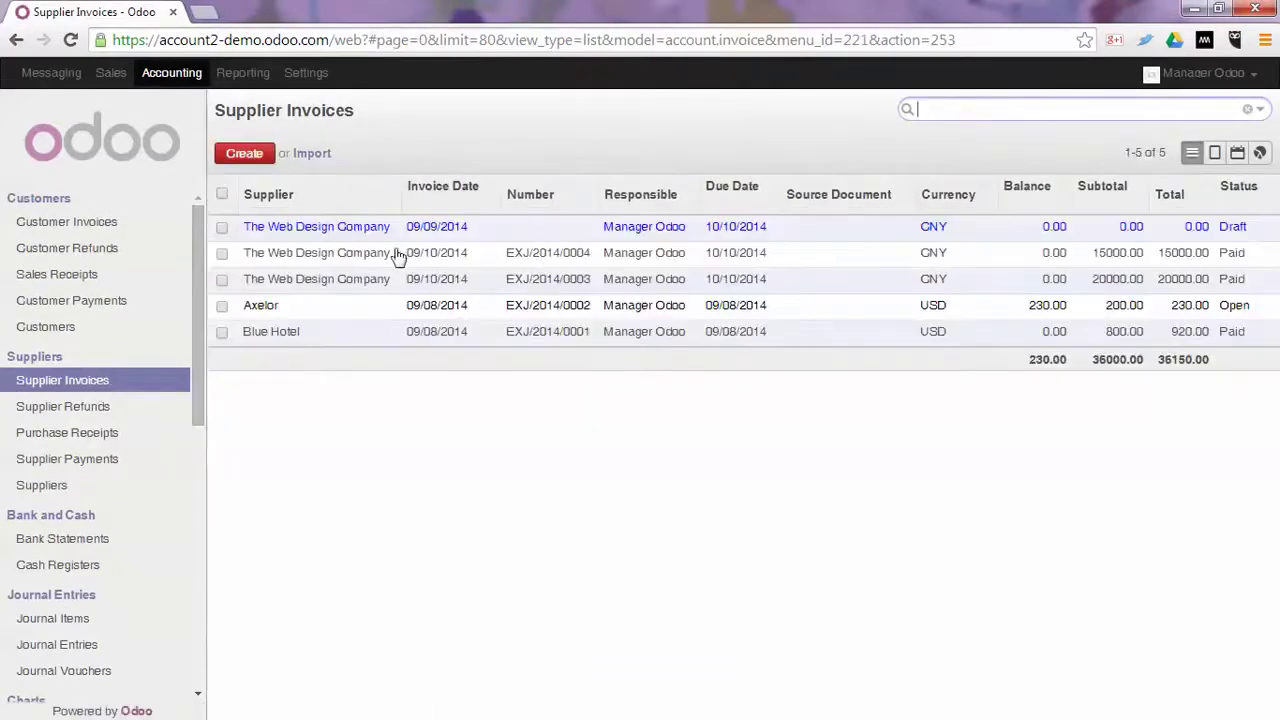
pyautogui.click(349, 331)
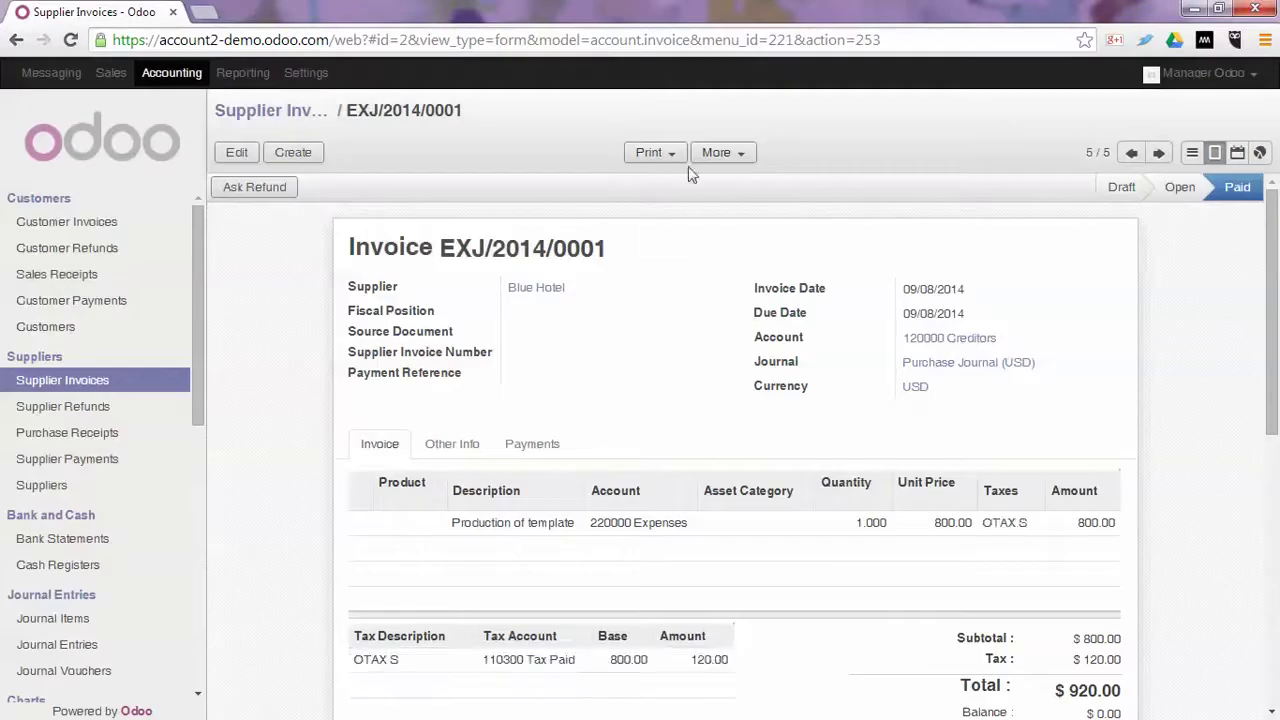
pyautogui.click(716, 155)
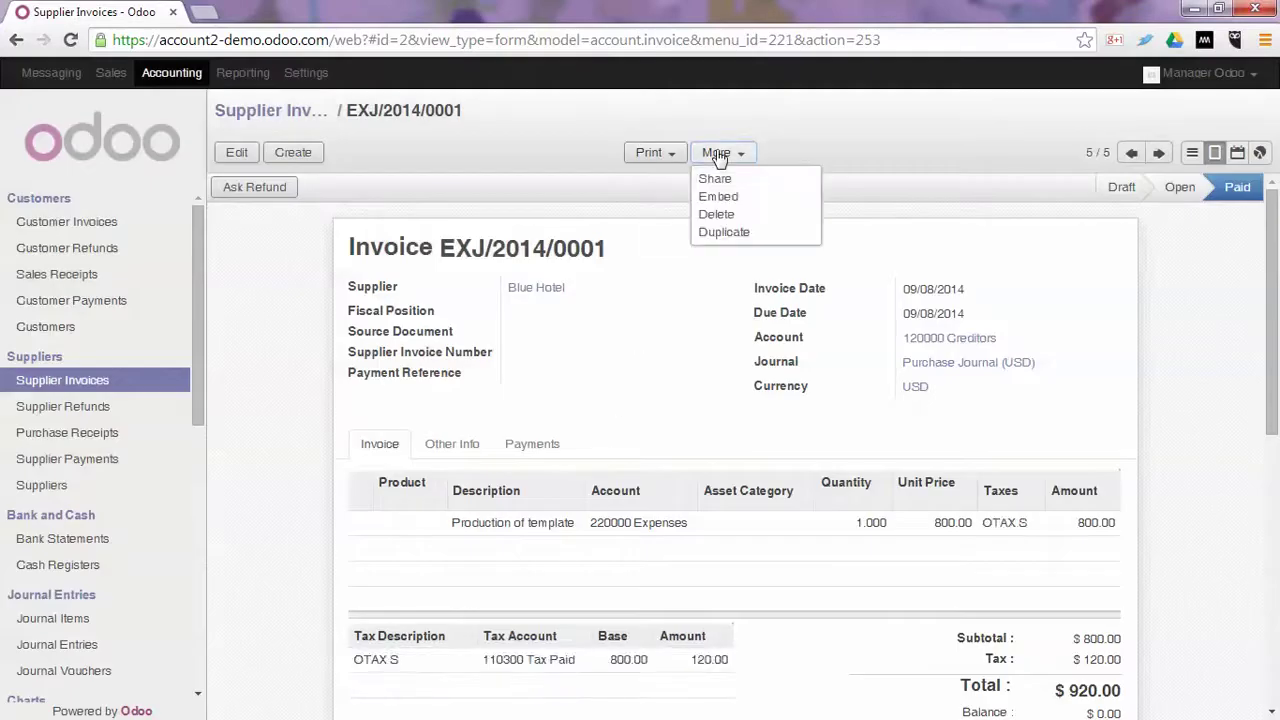
pyautogui.click(716, 233)
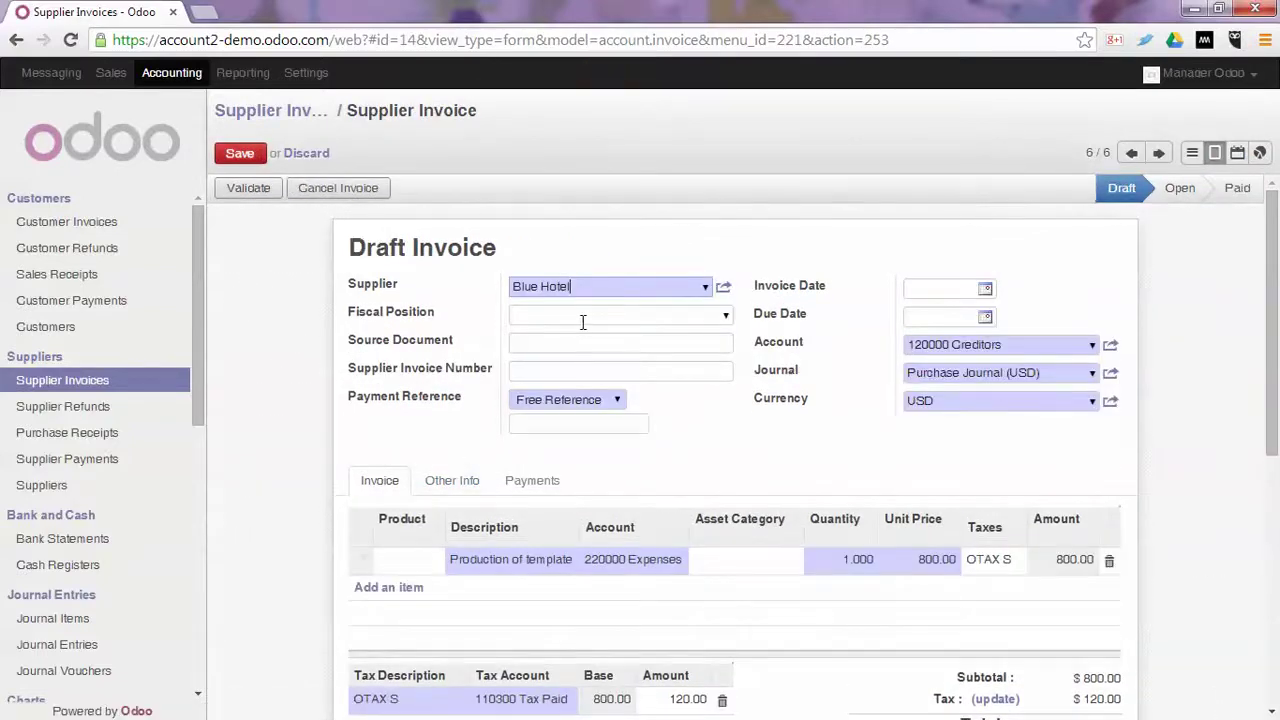
# Step: Rename the invoice line to 'Sales Manager Car' and book it to 100000 Fixed Asset Account
pyautogui.click(578, 317)
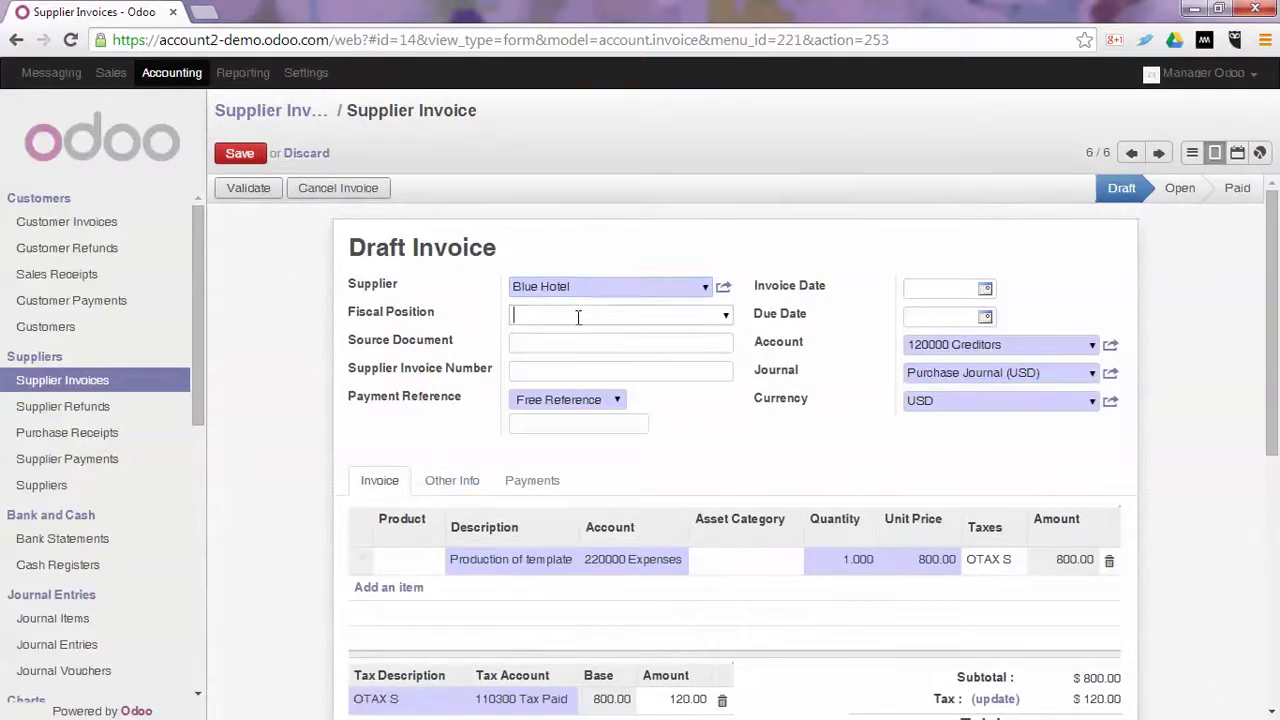
pyautogui.click(497, 563)
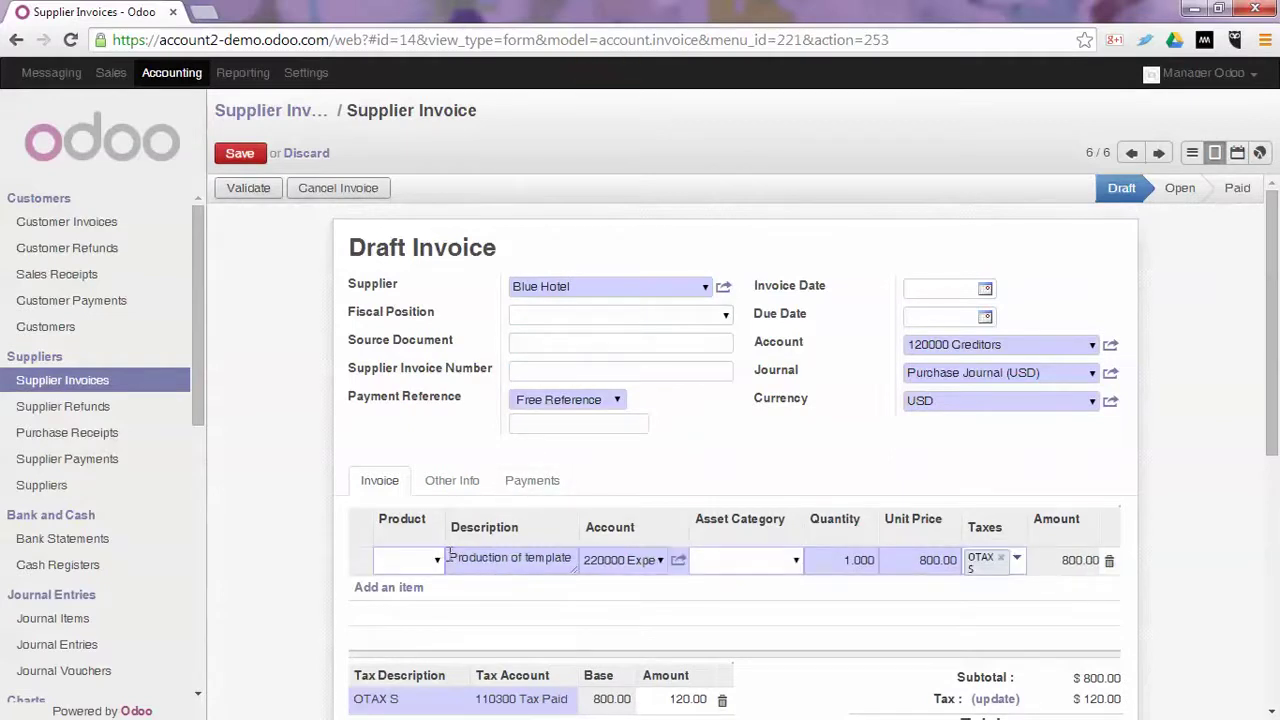
pyautogui.moveTo(450, 556); pyautogui.dragTo(636, 563)
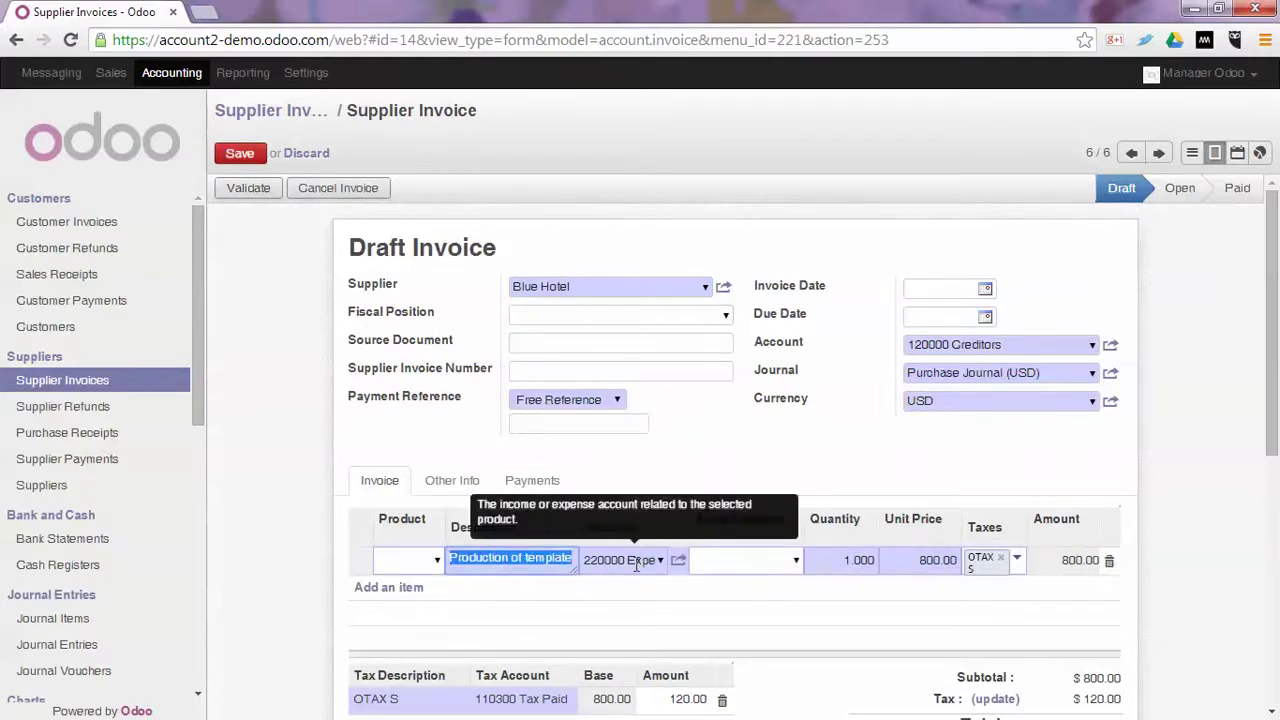
pyautogui.write('Sales Manager Car')
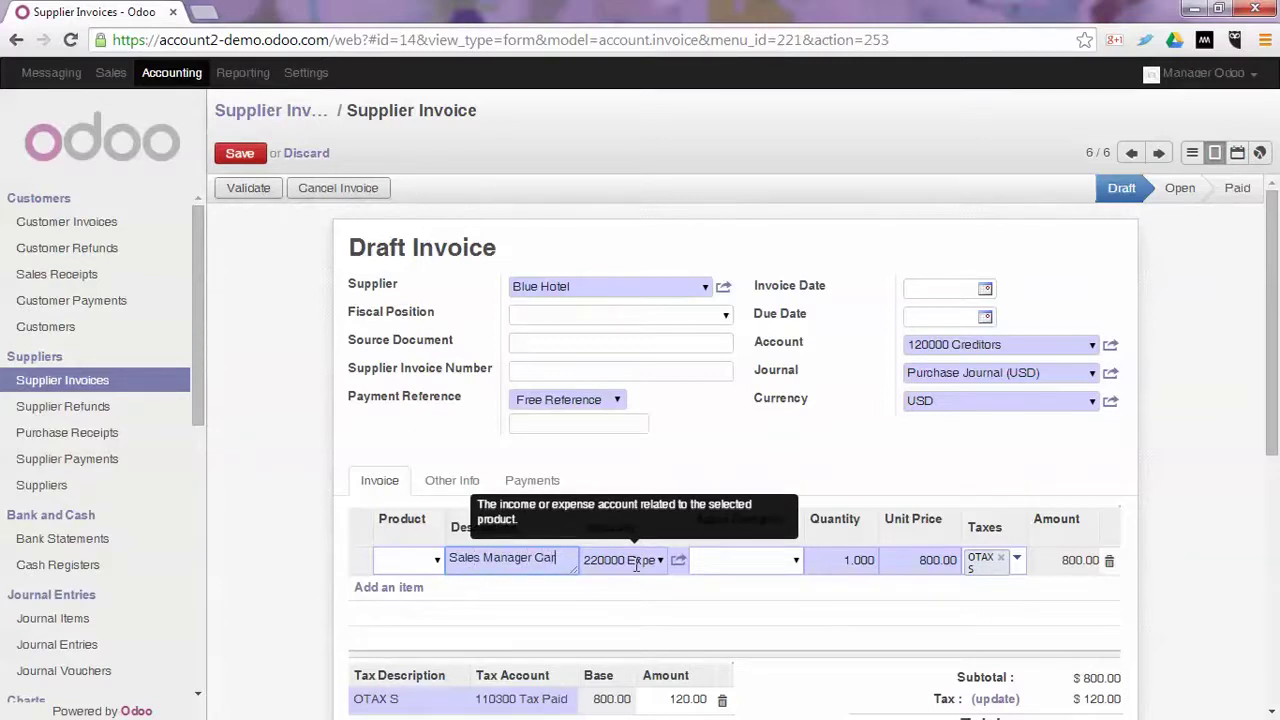
pyautogui.press('Tab')
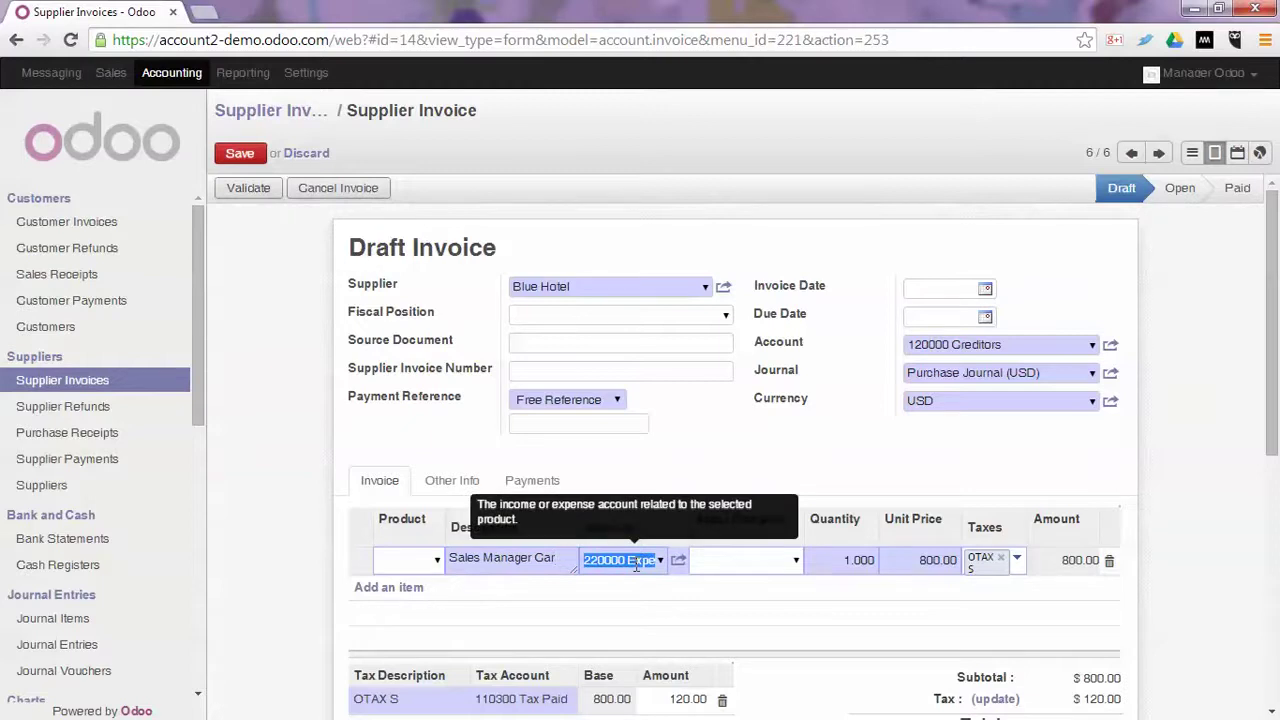
pyautogui.write('1')
pyautogui.write('ixe')
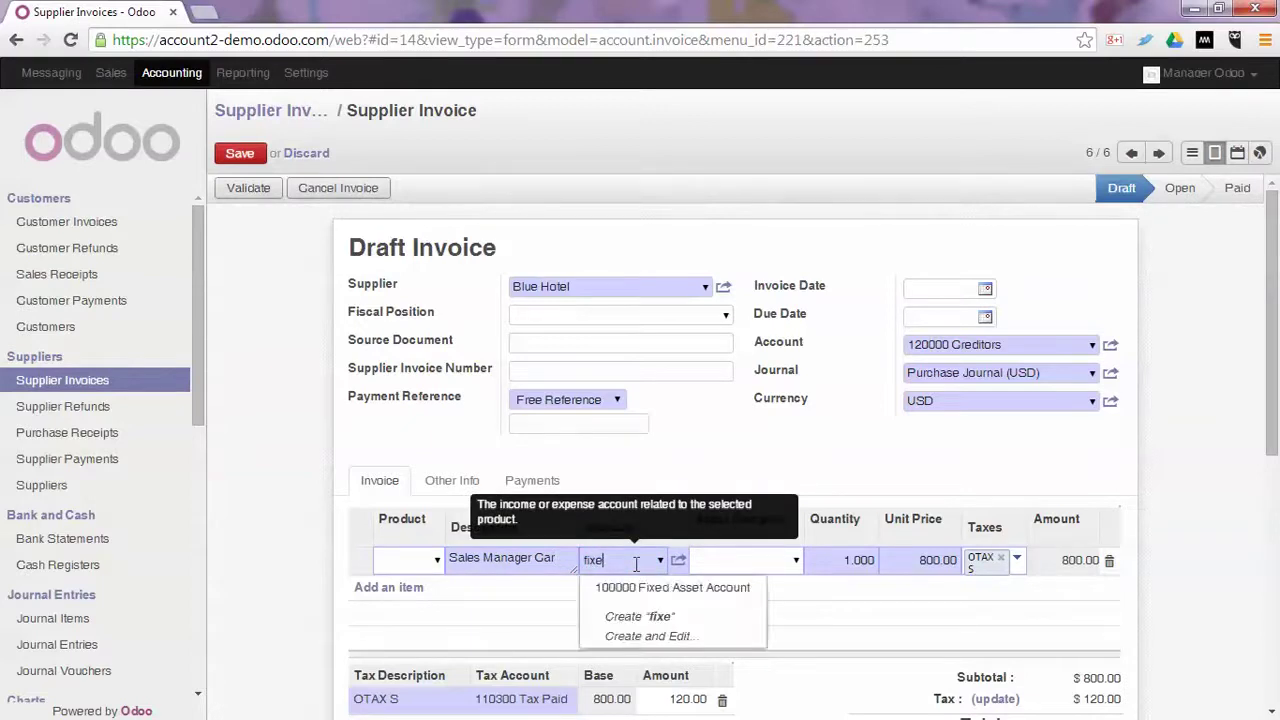
pyautogui.press('Return')
# Step: Give the line the Cars asset category and a 15000 unit price
pyautogui.press('Tab')
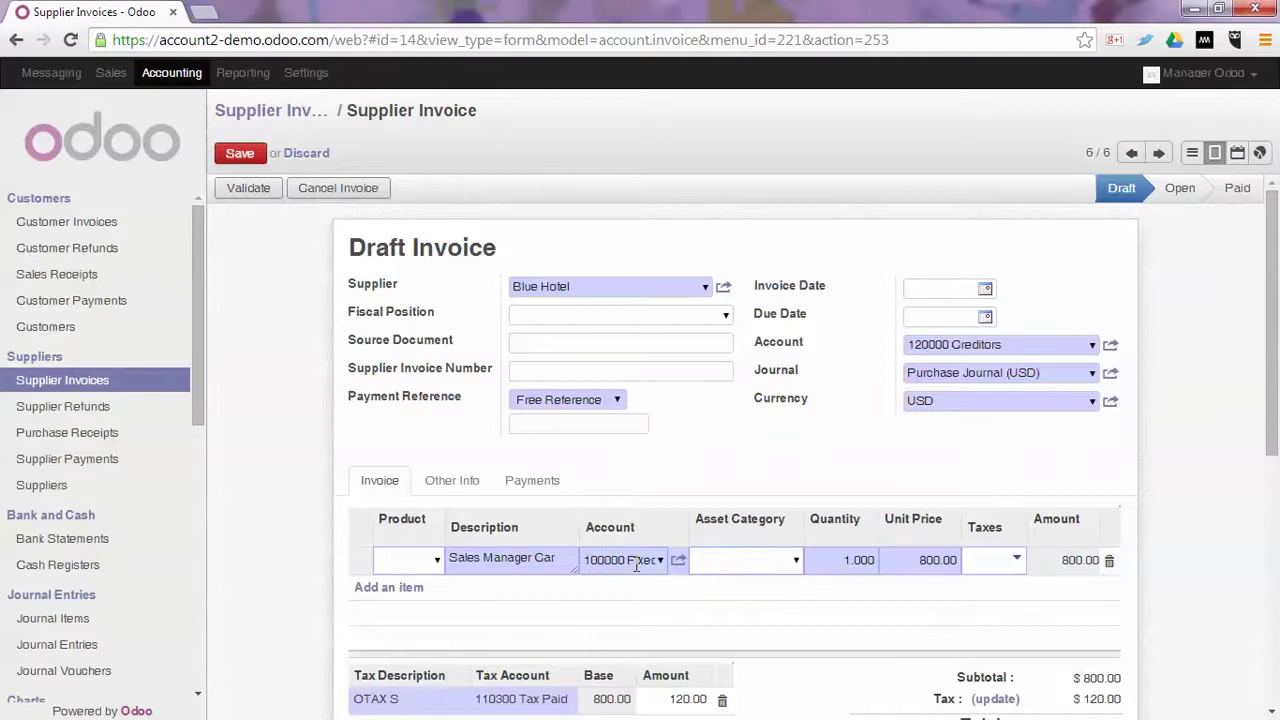
pyautogui.write('car')
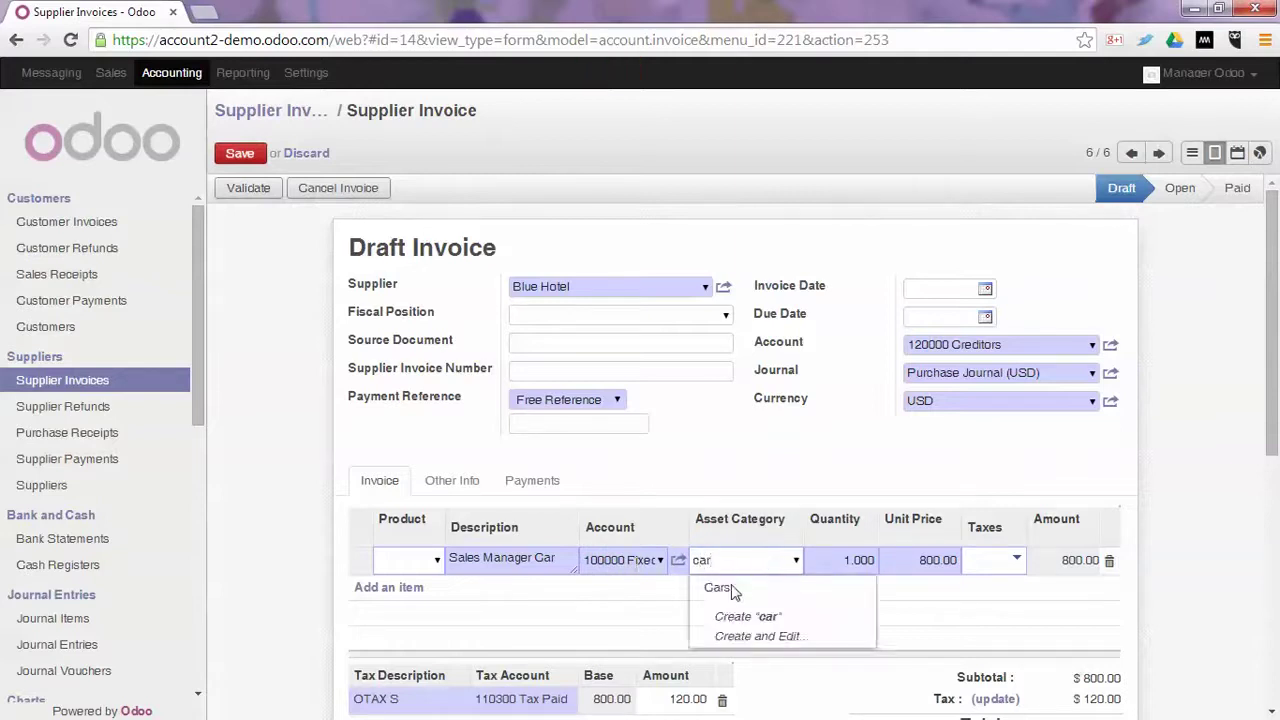
pyautogui.click(720, 588)
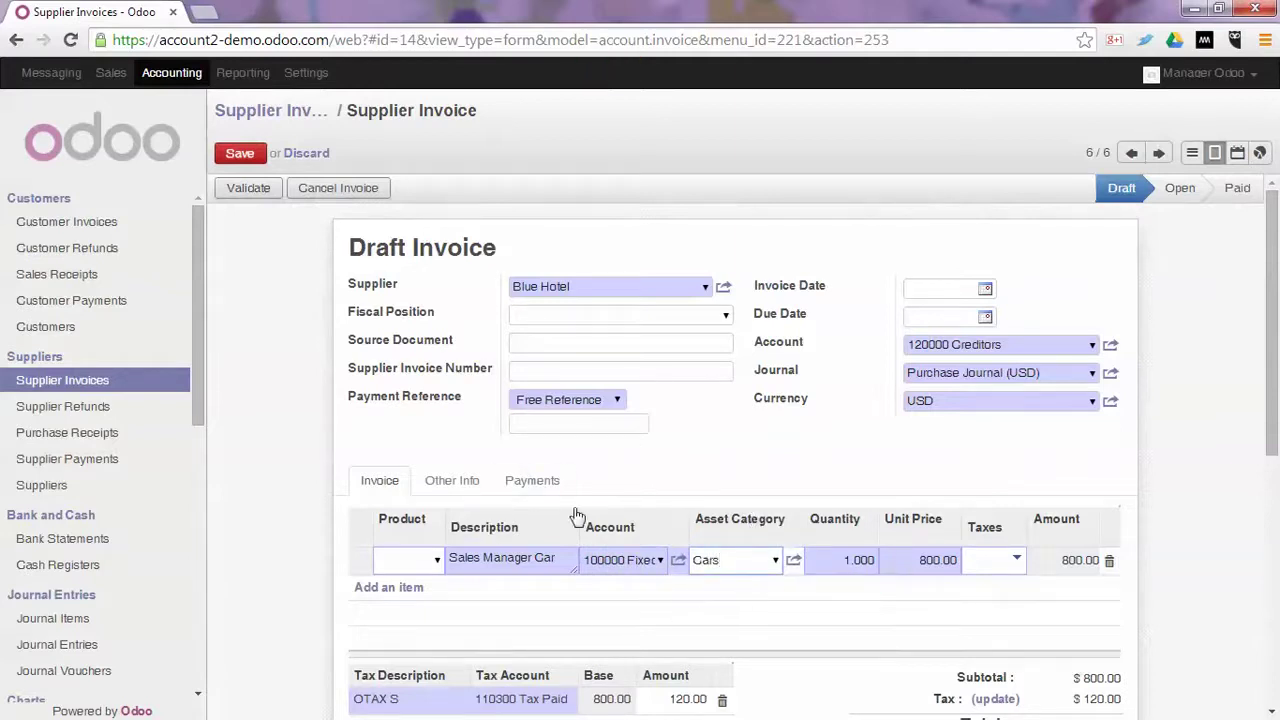
pyautogui.press('Tab')
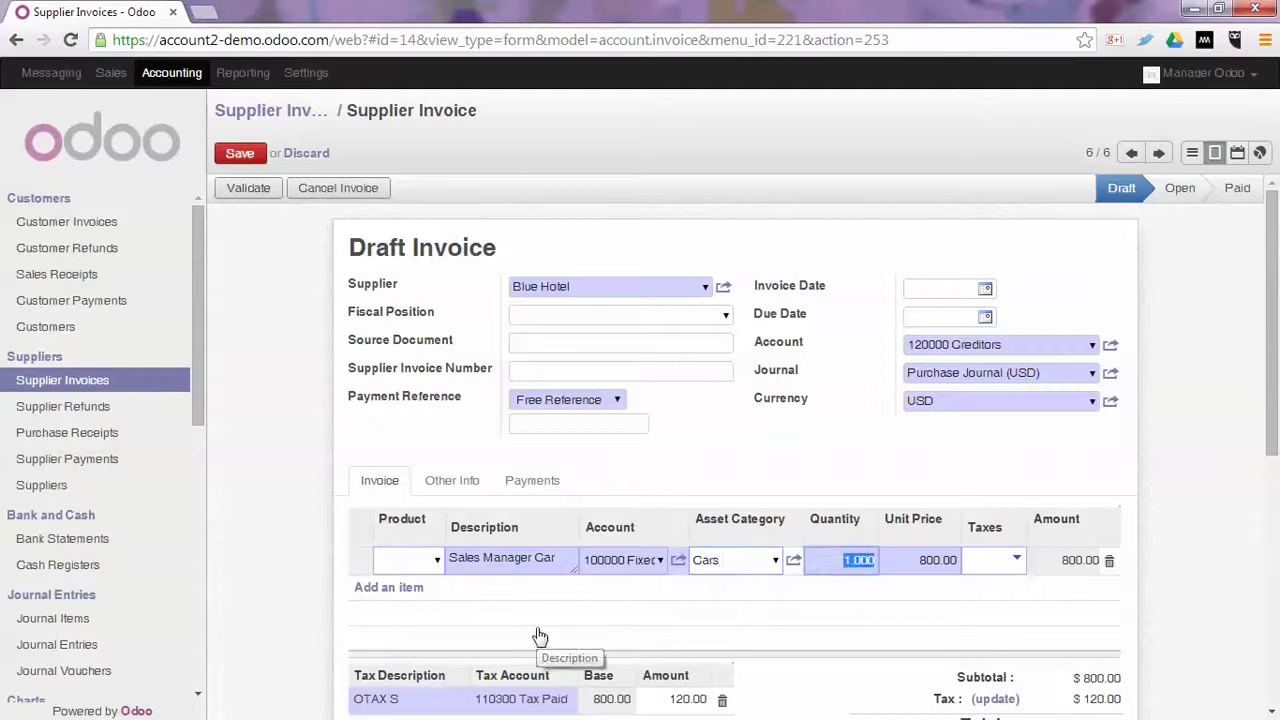
pyautogui.press('Tab')
pyautogui.write('1')
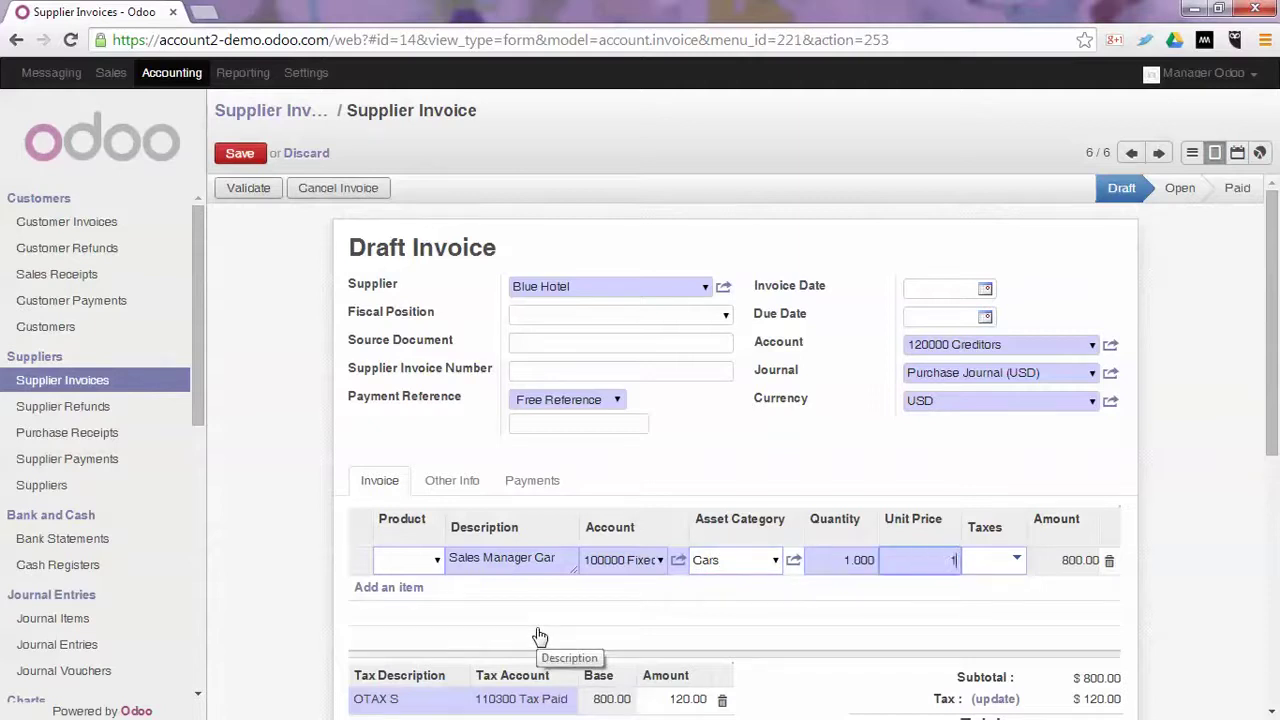
pyautogui.write('5000')
pyautogui.press('Tab')
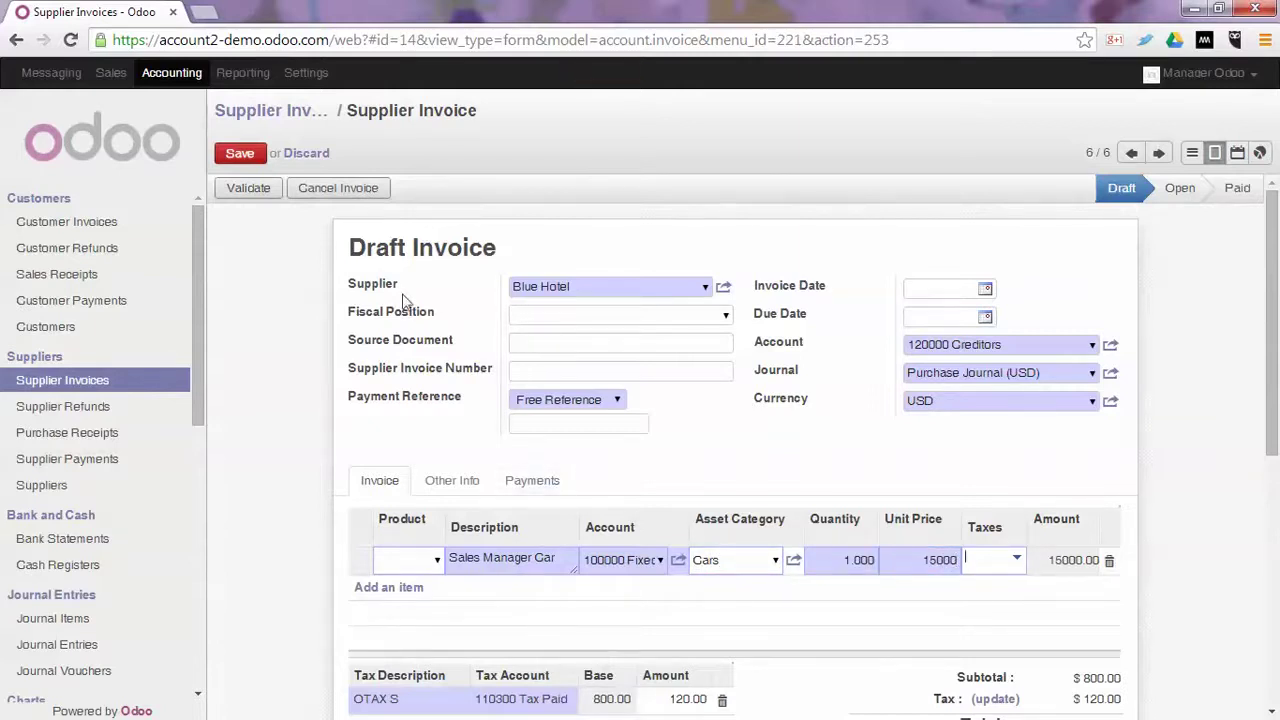
# Step: Update the Blue Hotel invoice taxes so it totals 15000.00, save, and validate it as EXJ/2014/0005
pyautogui.click(250, 155)
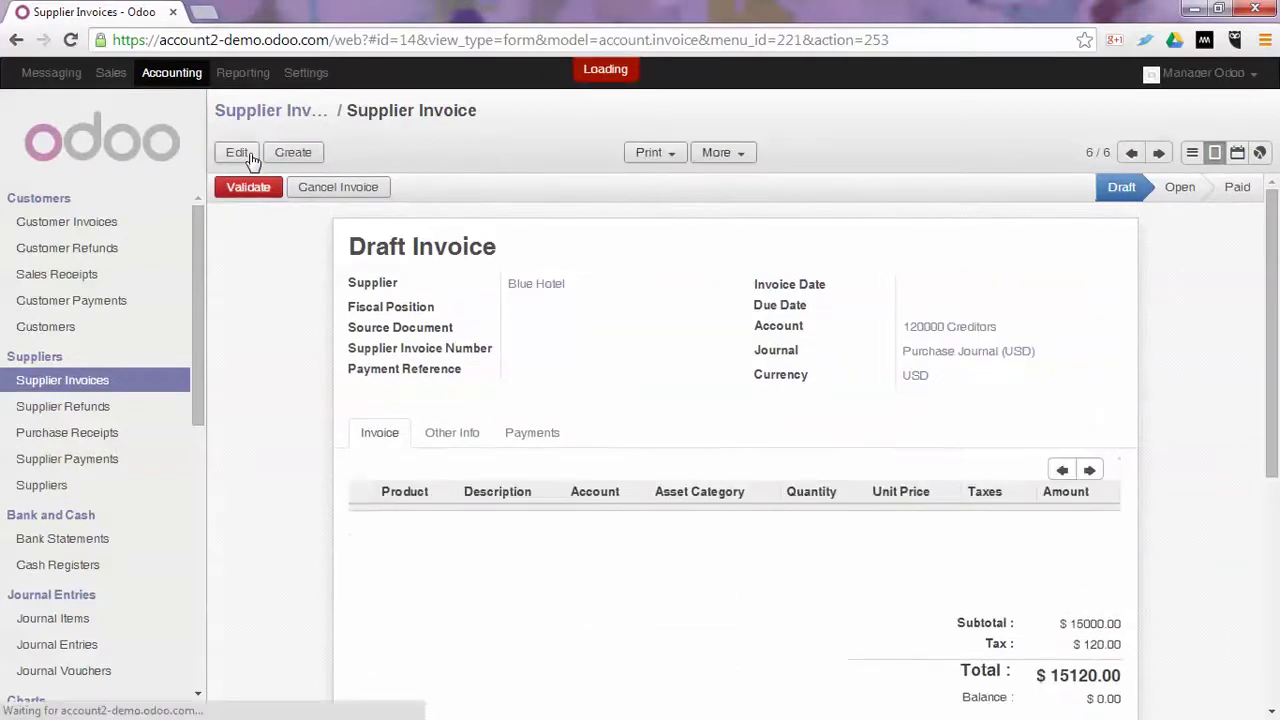
pyautogui.click(242, 154)
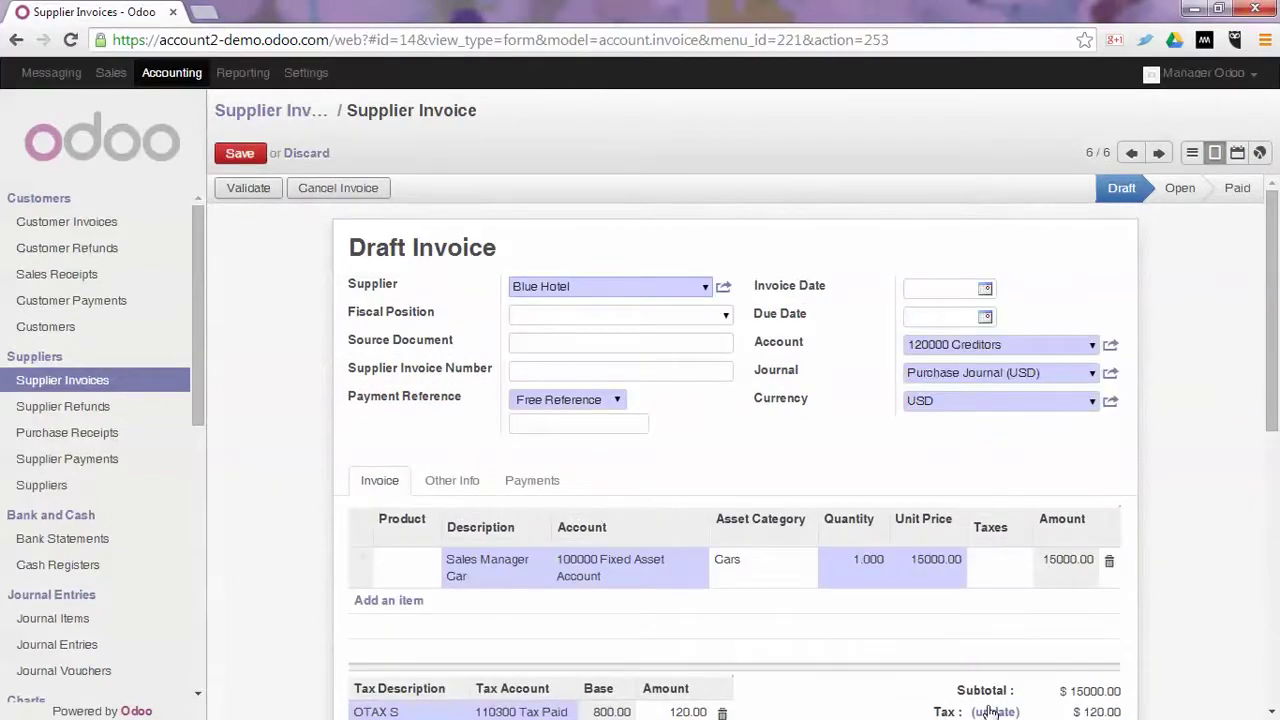
pyautogui.click(994, 712)
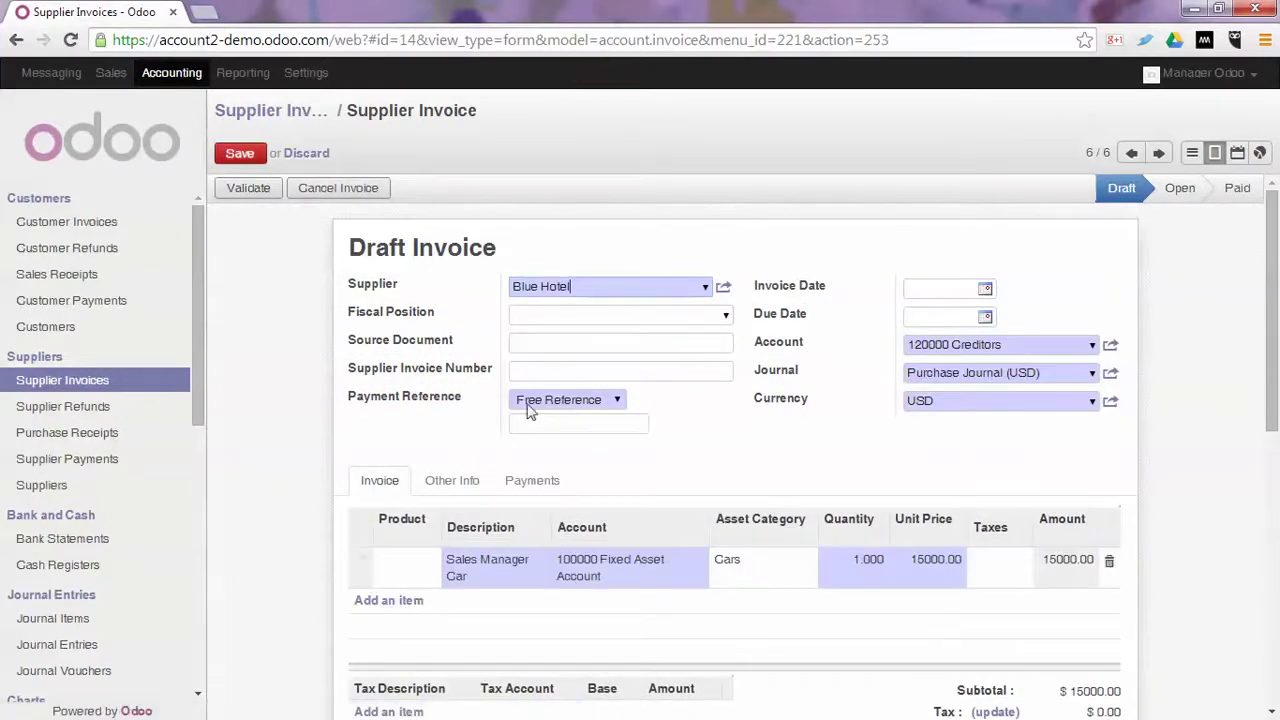
pyautogui.click(240, 156)
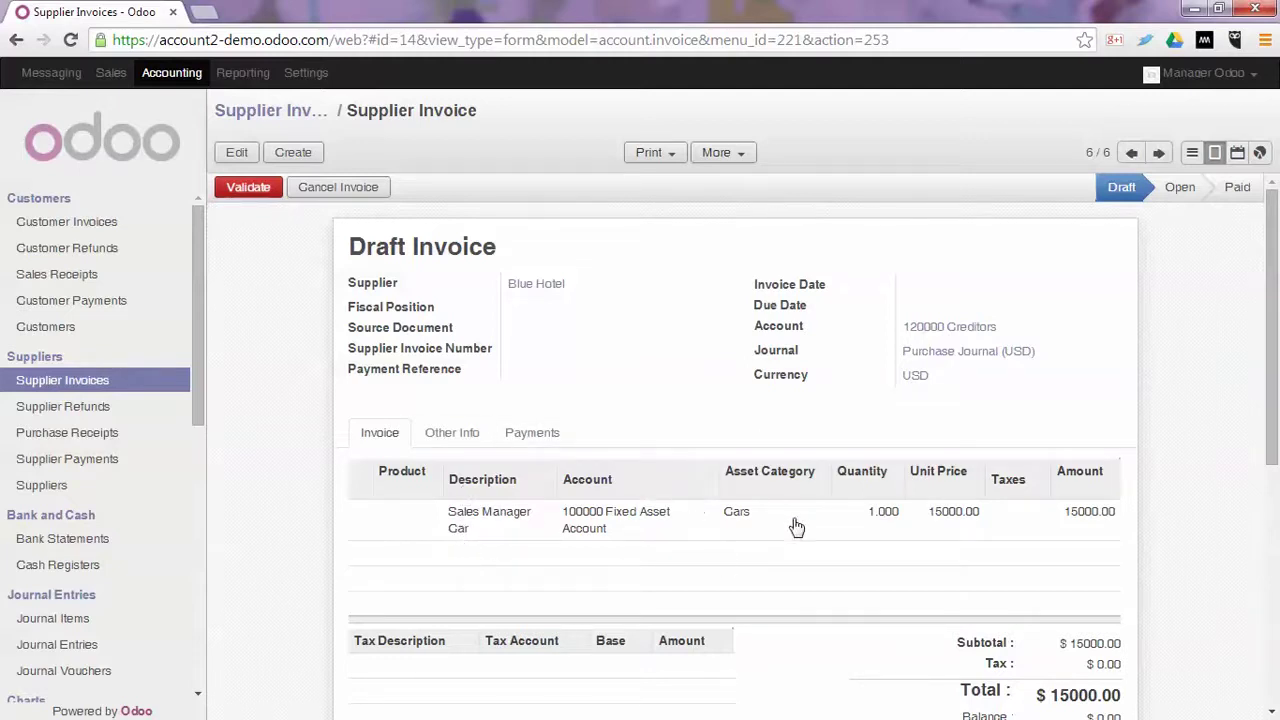
pyautogui.click(256, 195)
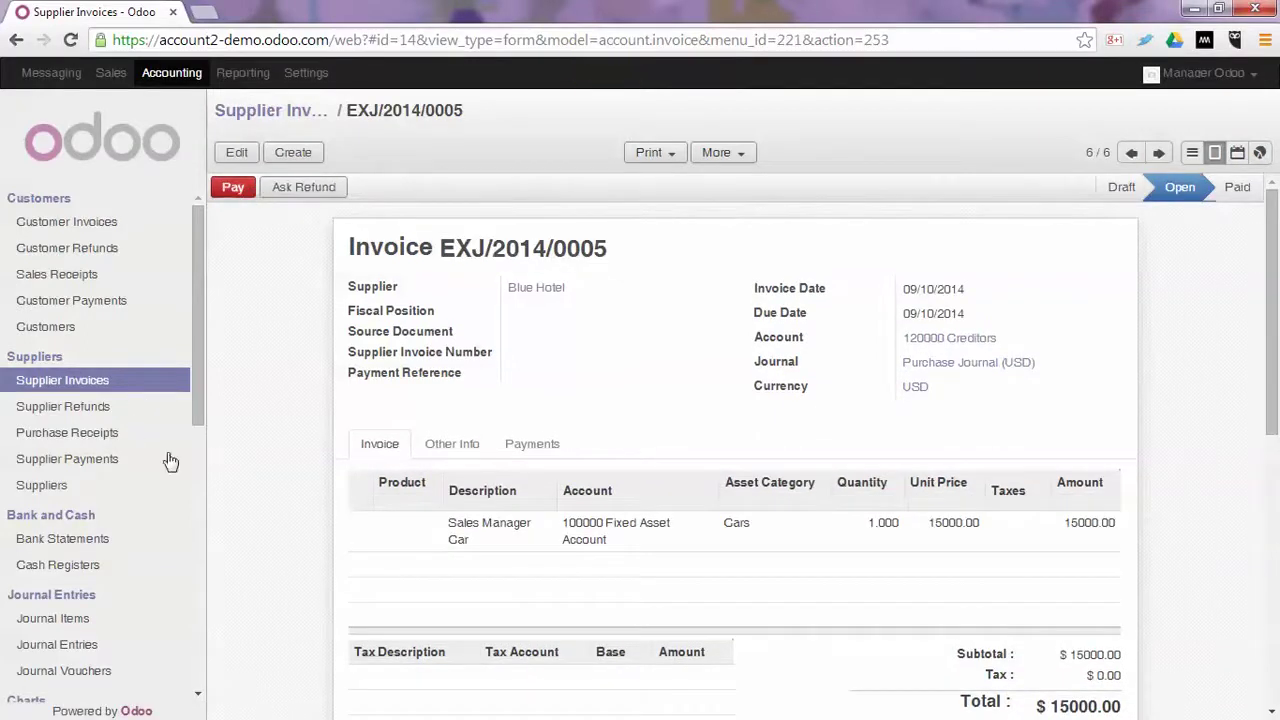
# Step: Open the draft Sales Manager Car asset (15000.00 gross, Blue Hotel) and check its Depreciation Board
pyautogui.moveTo(195, 396); pyautogui.dragTo(210, 560)
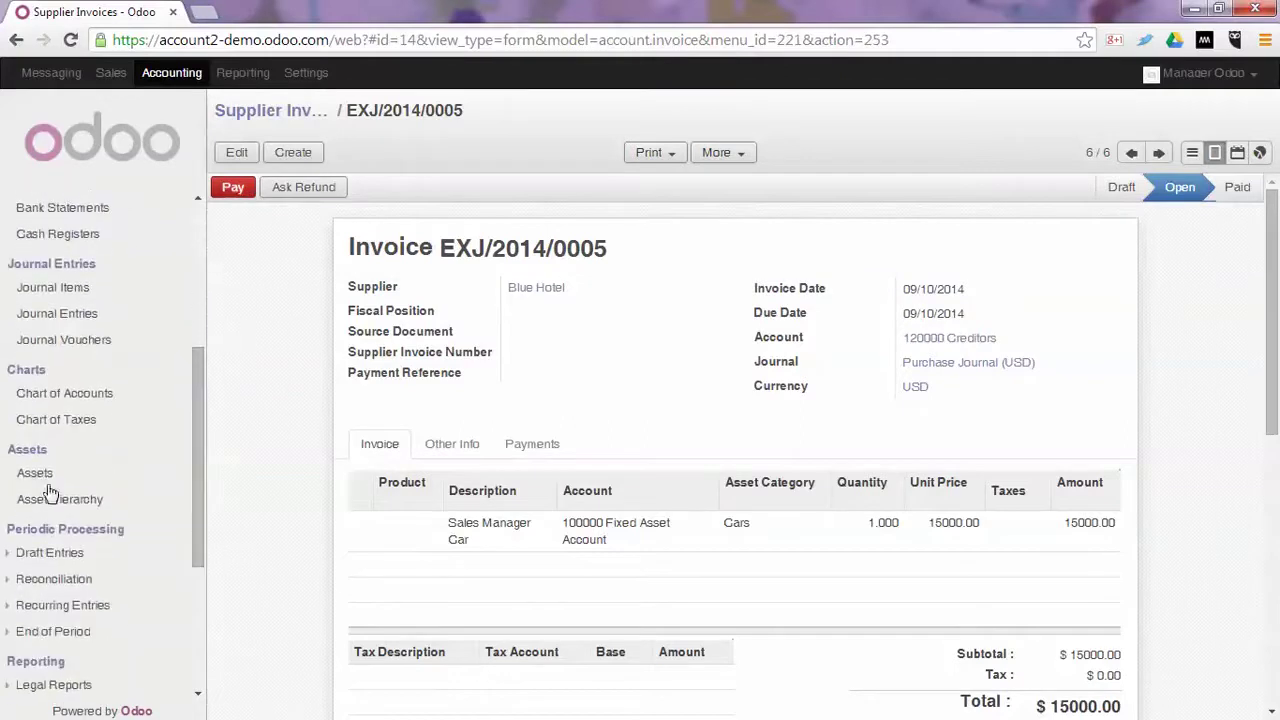
pyautogui.click(36, 474)
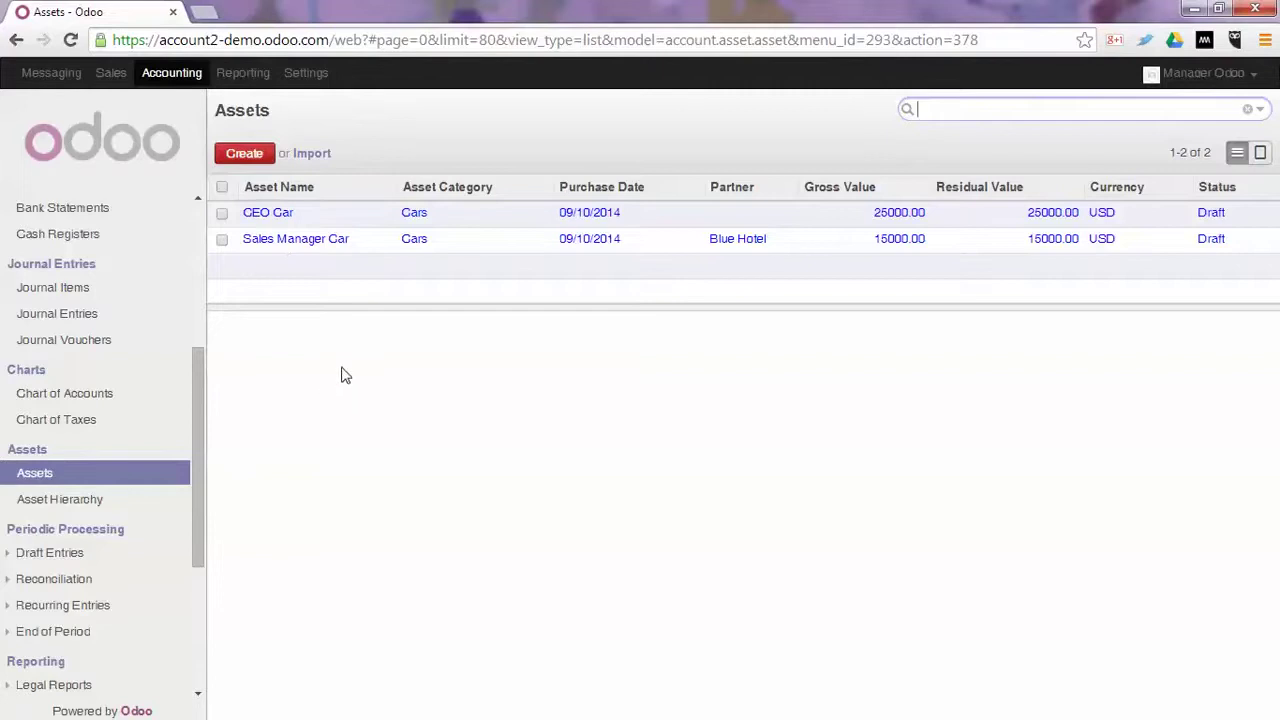
pyautogui.click(295, 243)
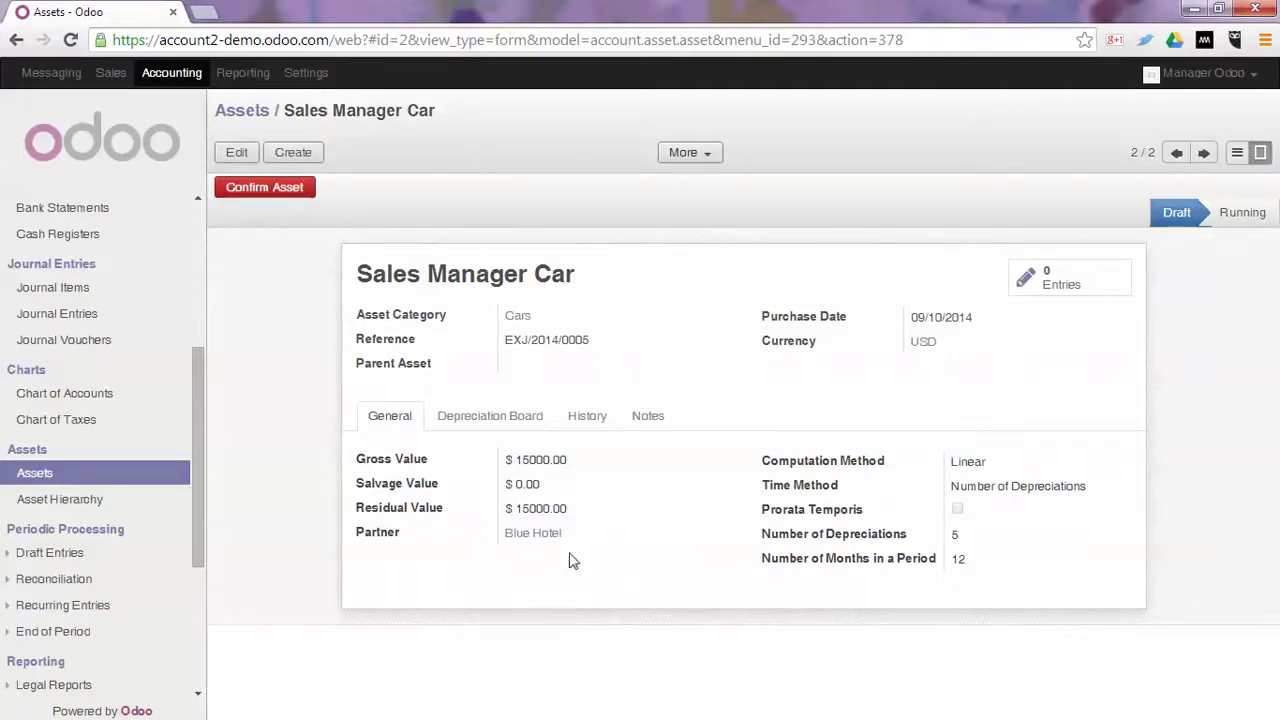
pyautogui.click(495, 418)
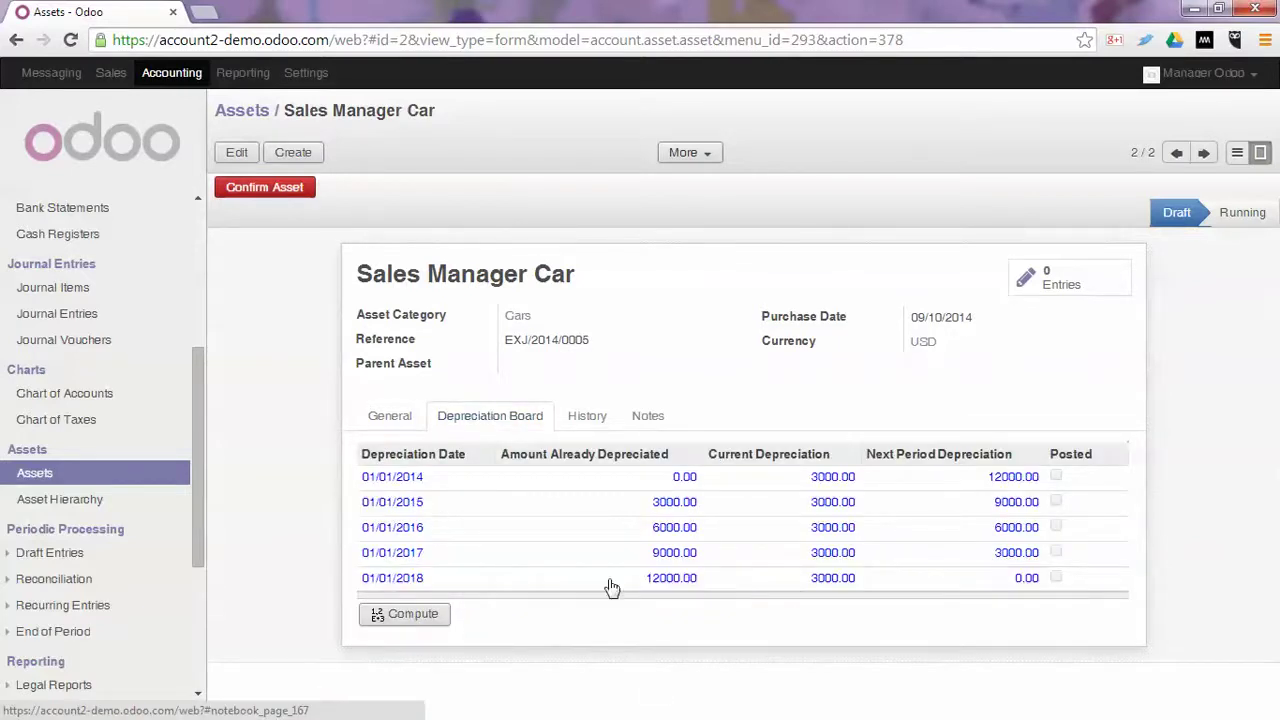
pyautogui.click(392, 419)
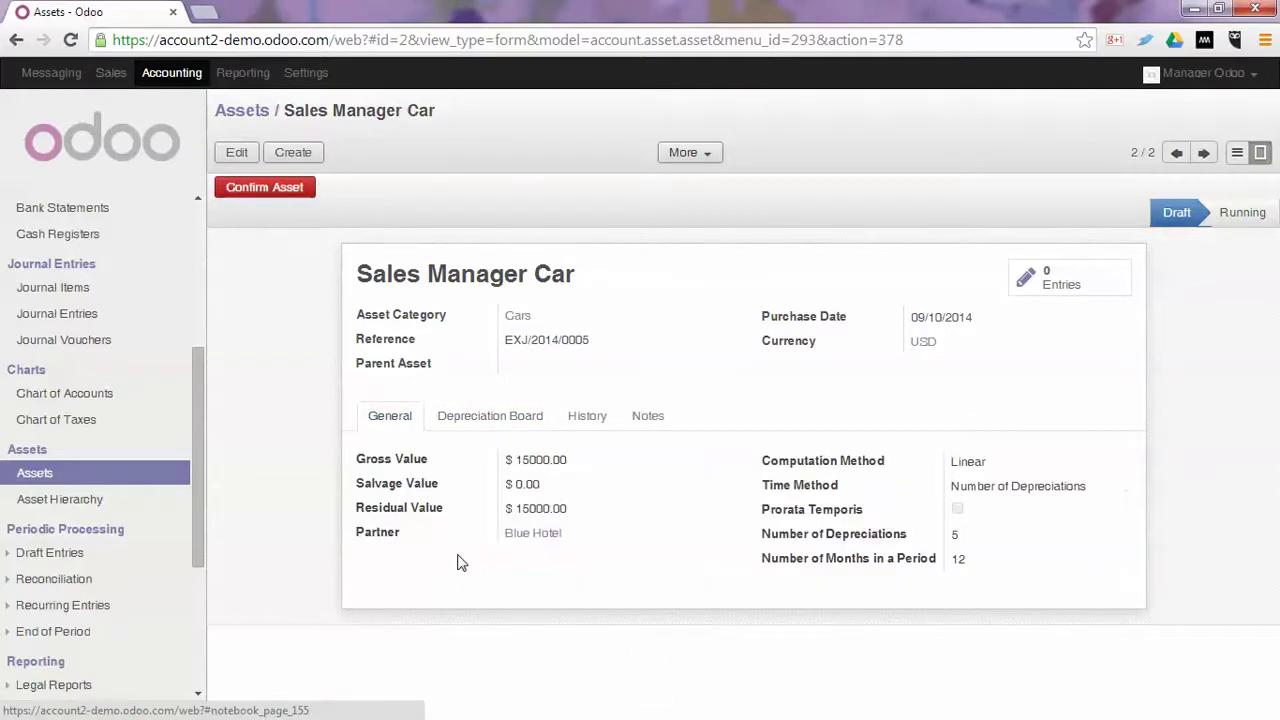
# Step: Give the Sales Manager Car asset 60 depreciations with 1 month per period and save
pyautogui.click(237, 152)
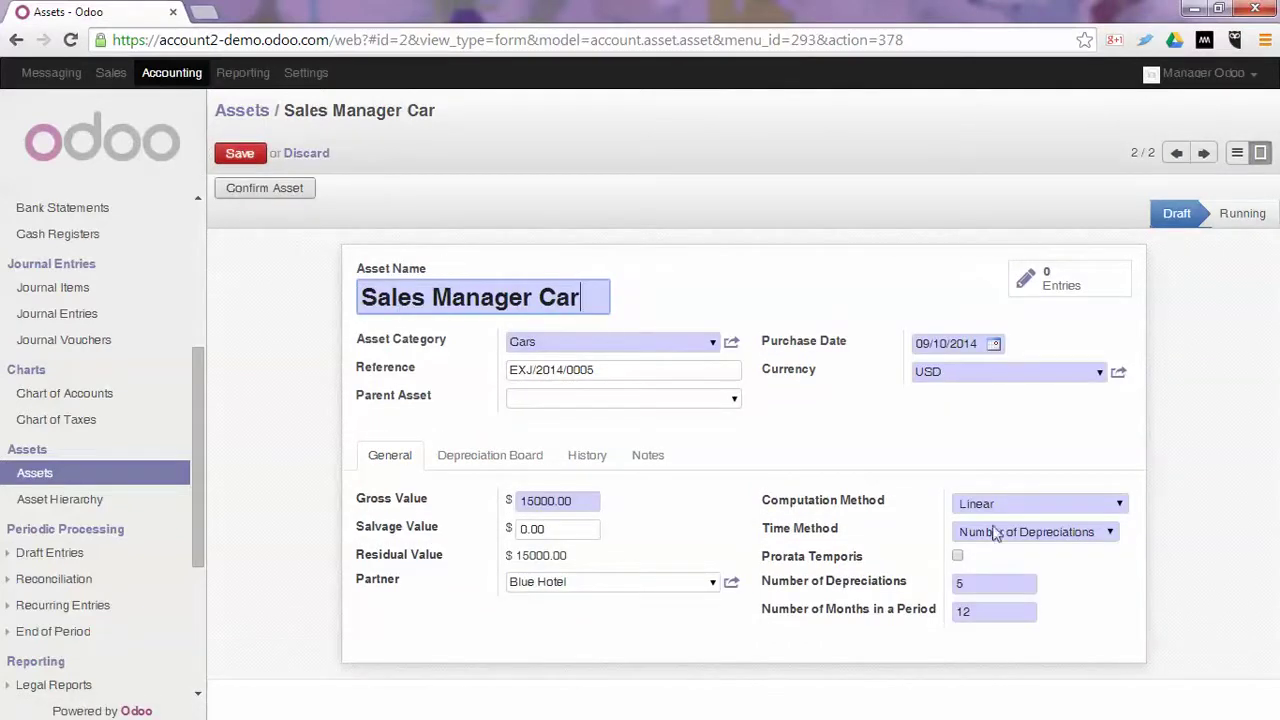
pyautogui.click(902, 586)
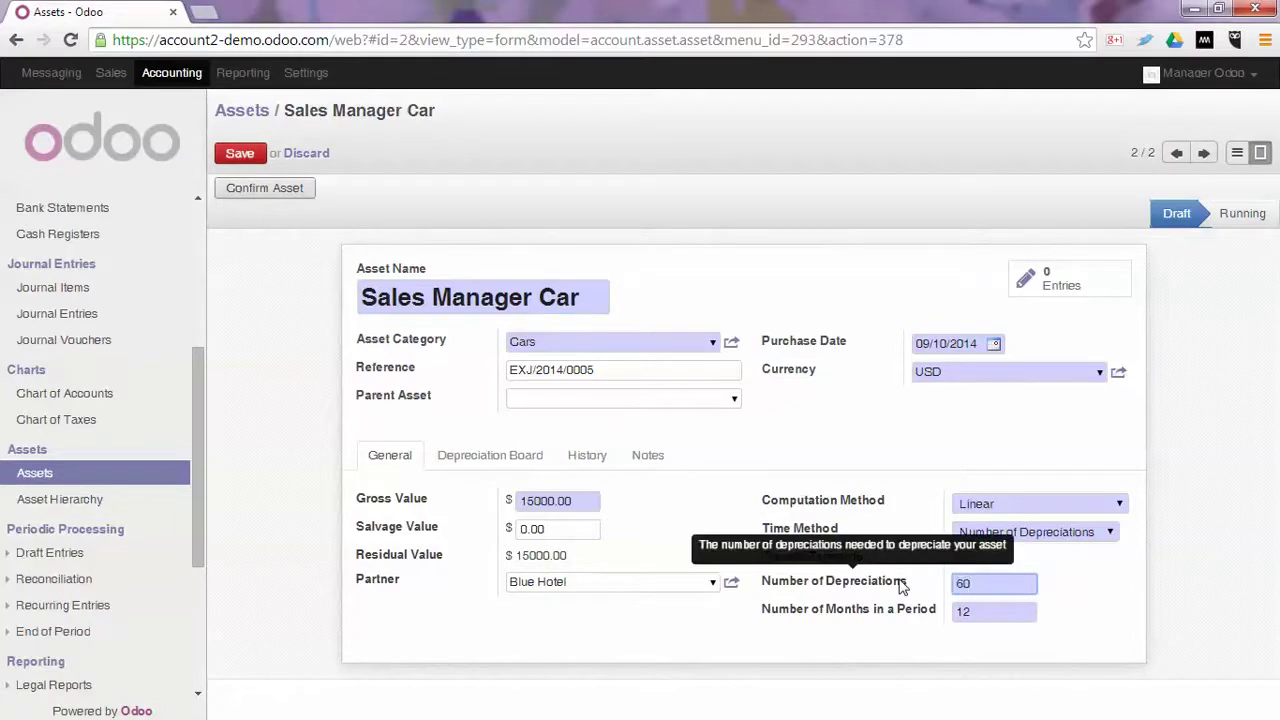
pyautogui.press('Tab')
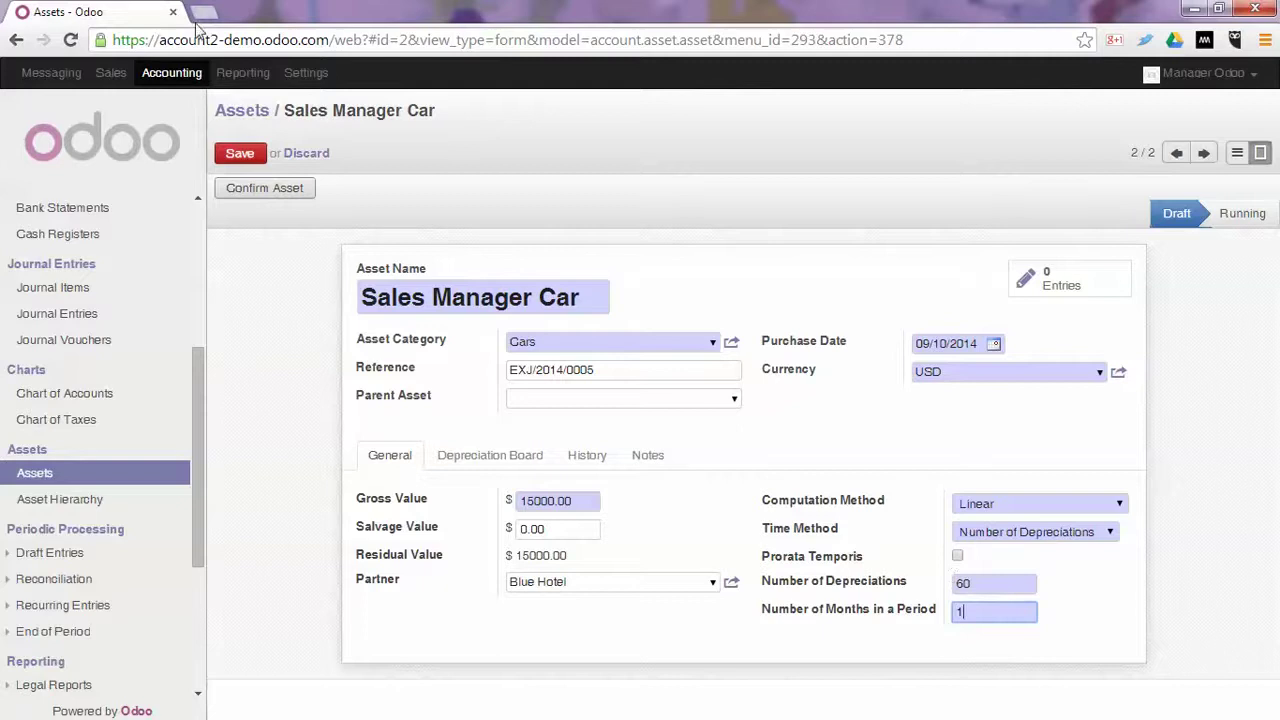
pyautogui.click(238, 154)
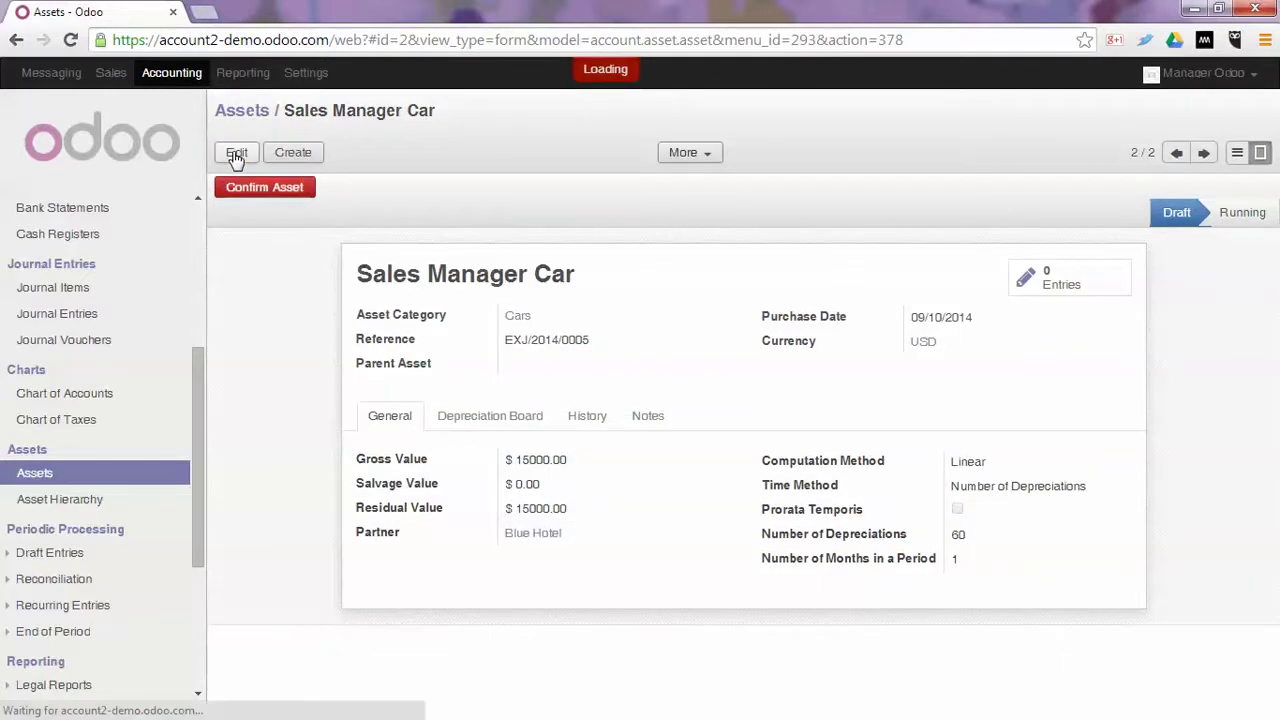
# Step: Compute the Depreciation Board into 250.00 monthly lines starting 01/01/2014 and review the rows
pyautogui.click(520, 416)
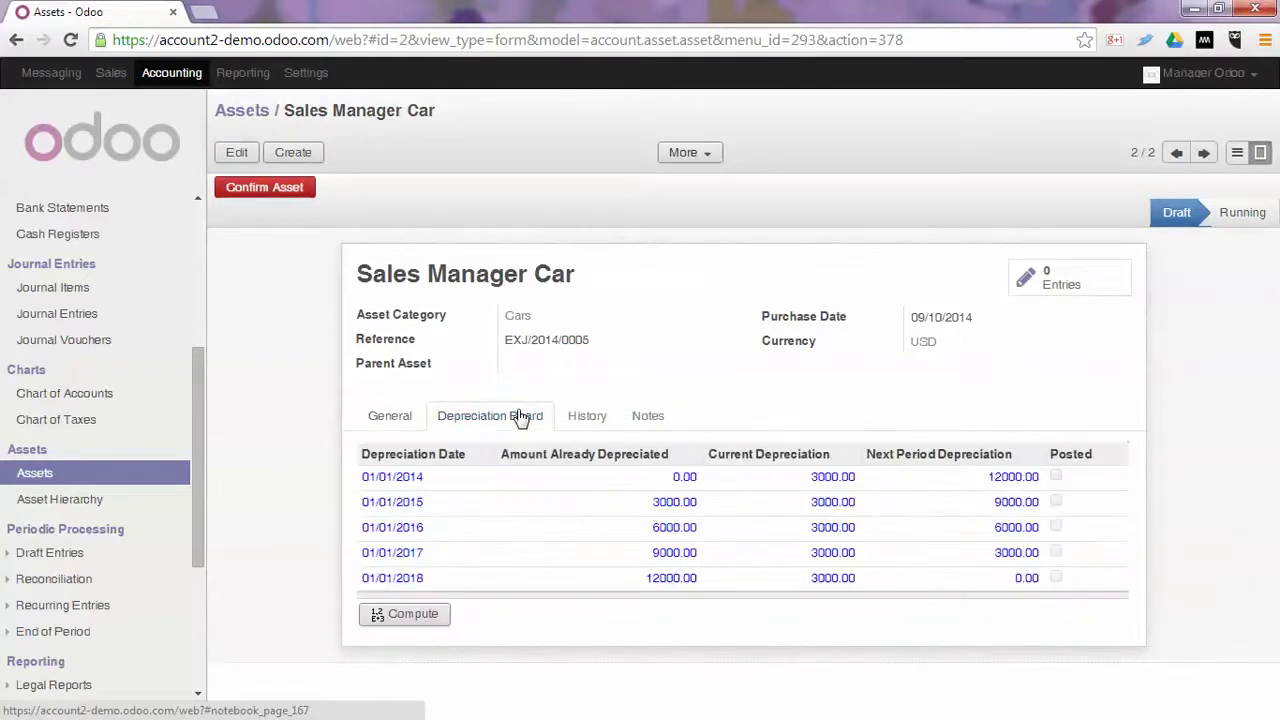
pyautogui.click(405, 615)
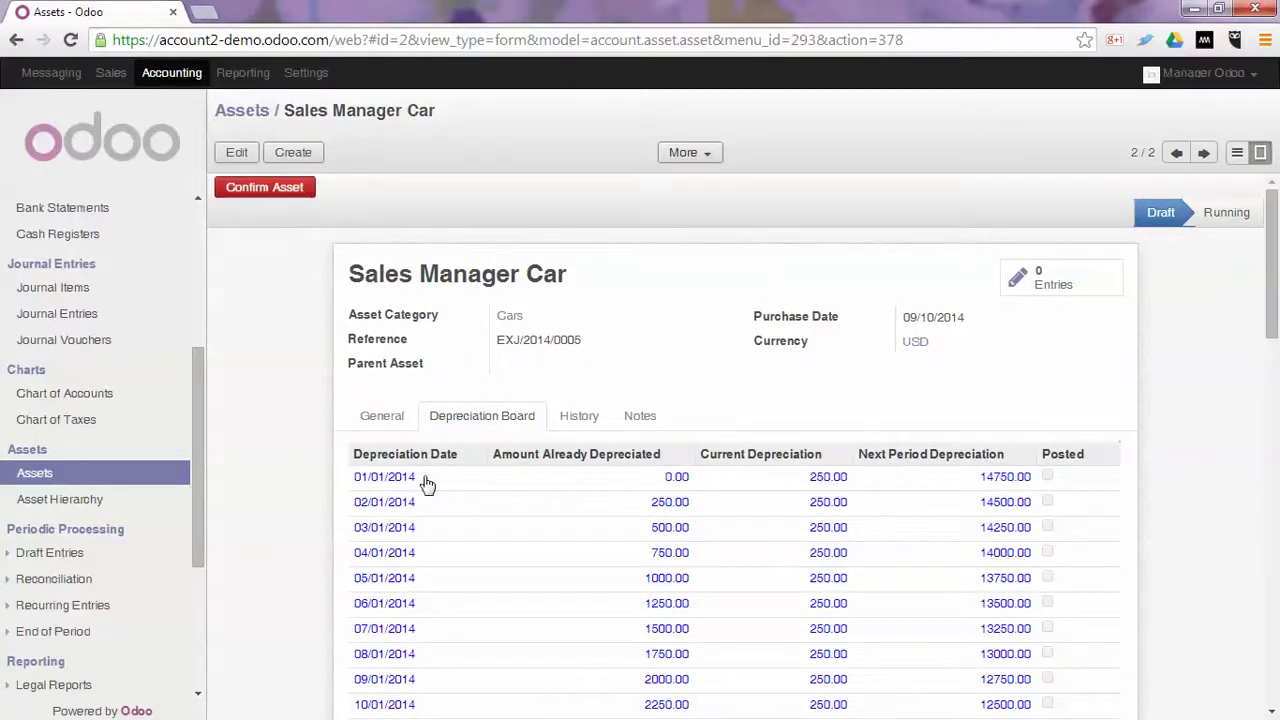
pyautogui.scroll(-6, 495, 580)
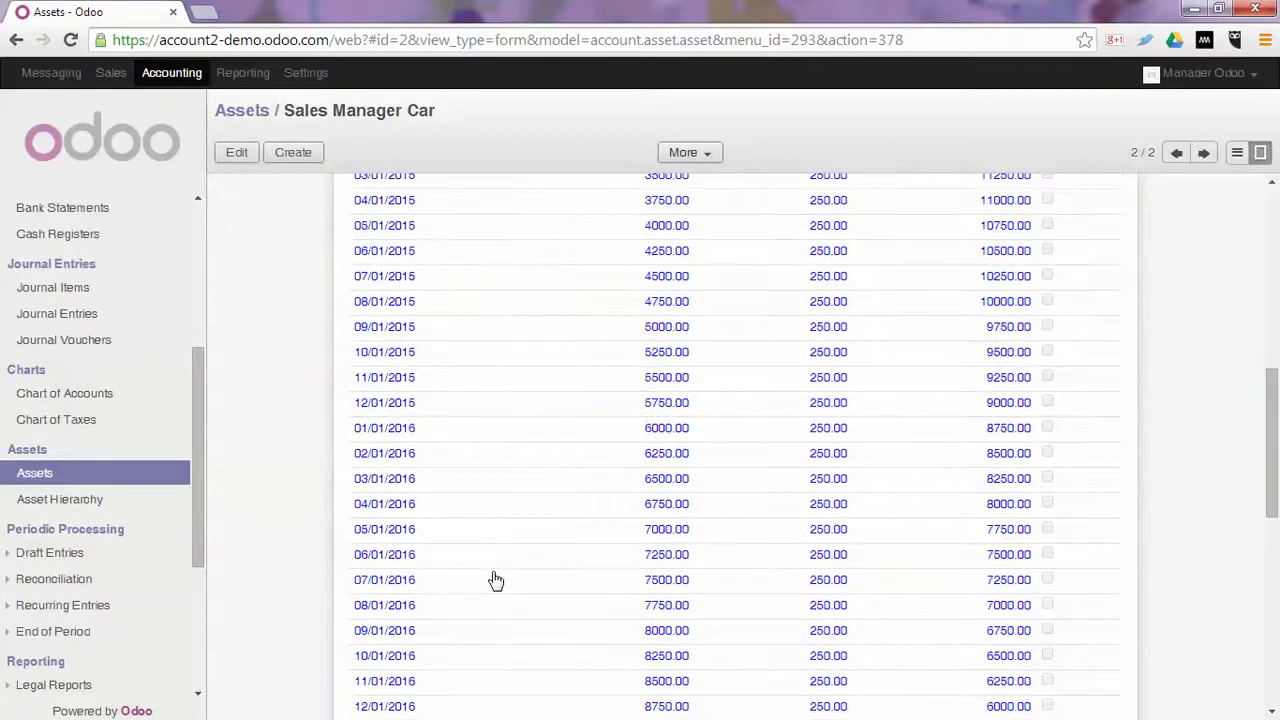
pyautogui.scroll(-6, 495, 580)
pyautogui.scroll(12, 492, 581)
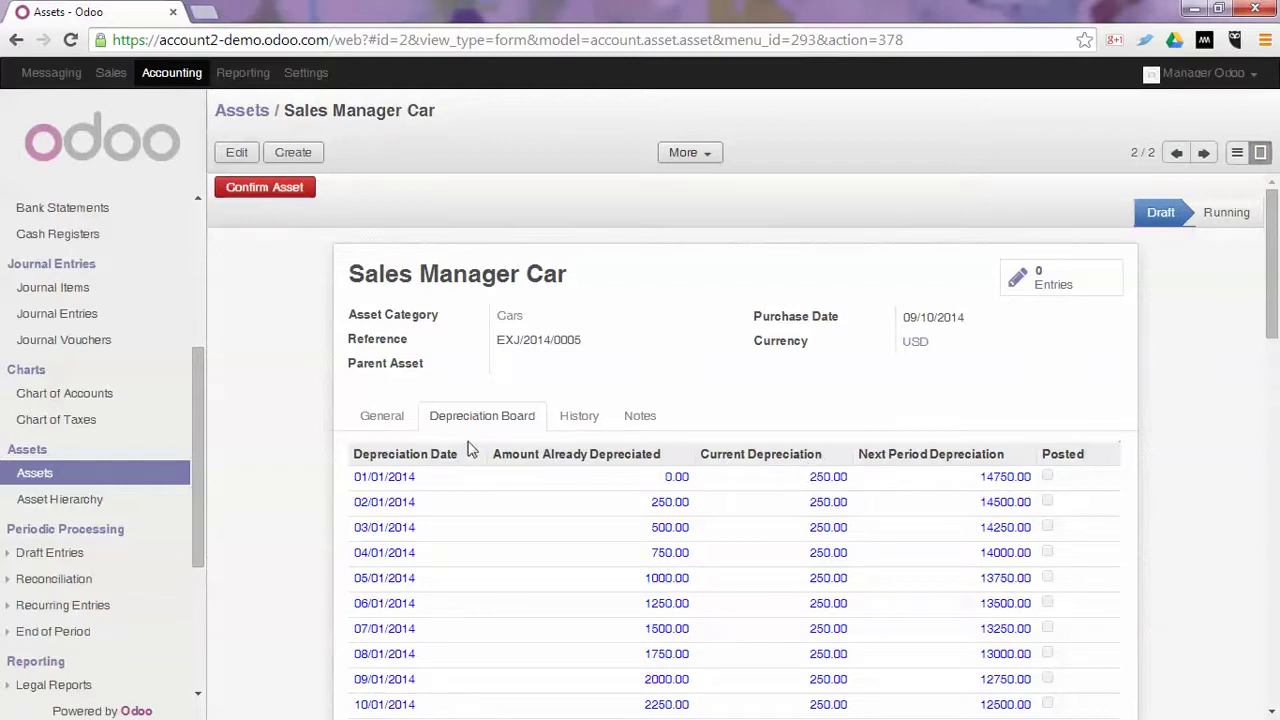
pyautogui.click(380, 415)
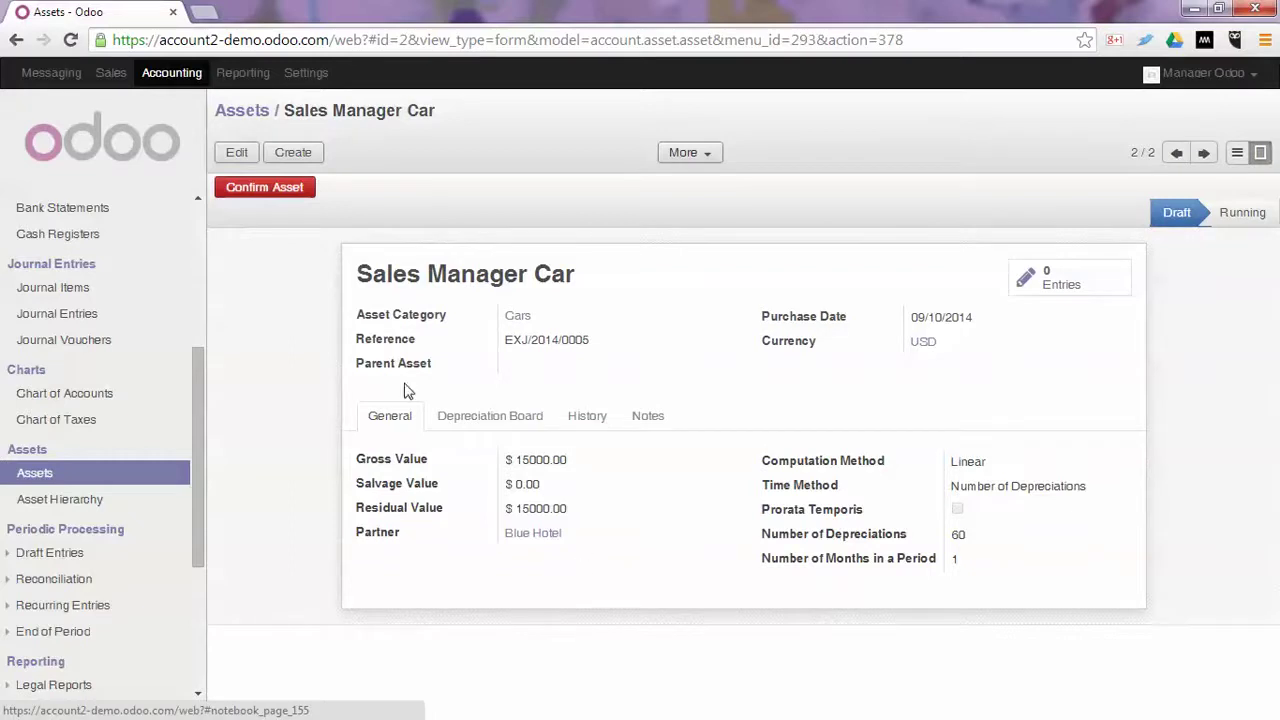
# Step: Confirm the Sales Manager Car asset so its status changes from Draft to Running
pyautogui.click(260, 189)
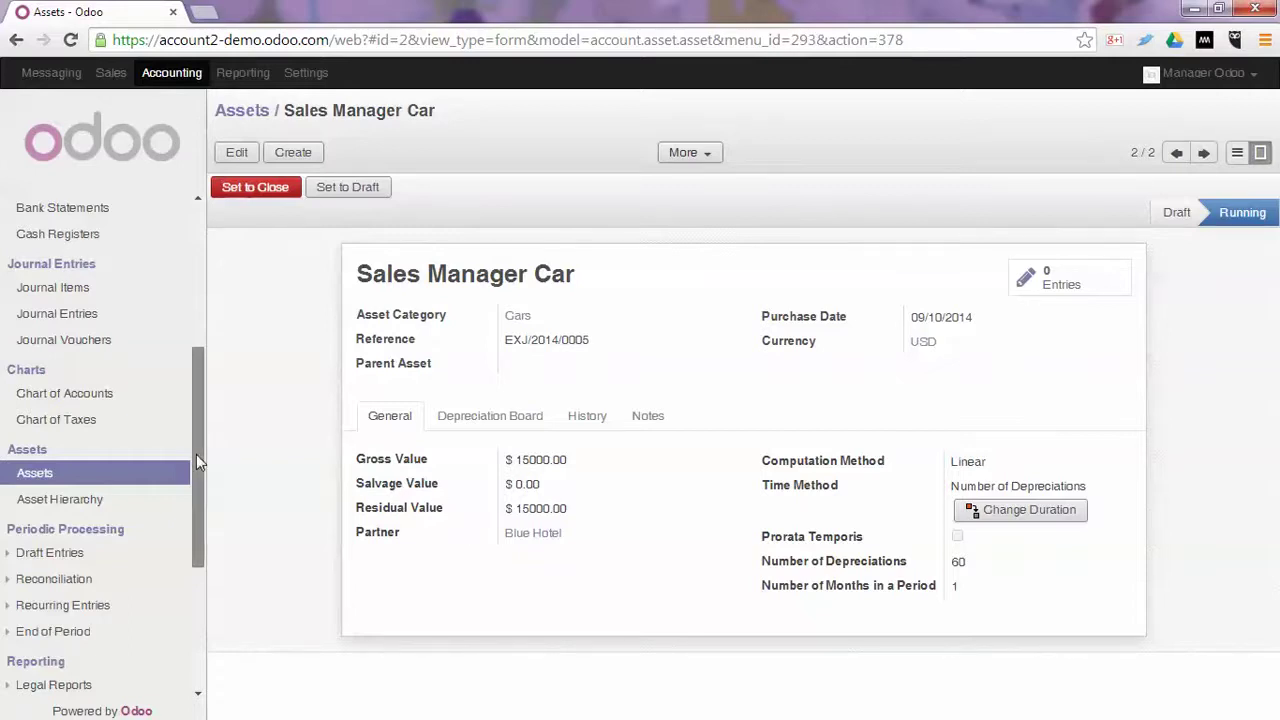
pyautogui.moveTo(197, 455); pyautogui.dragTo(192, 526)
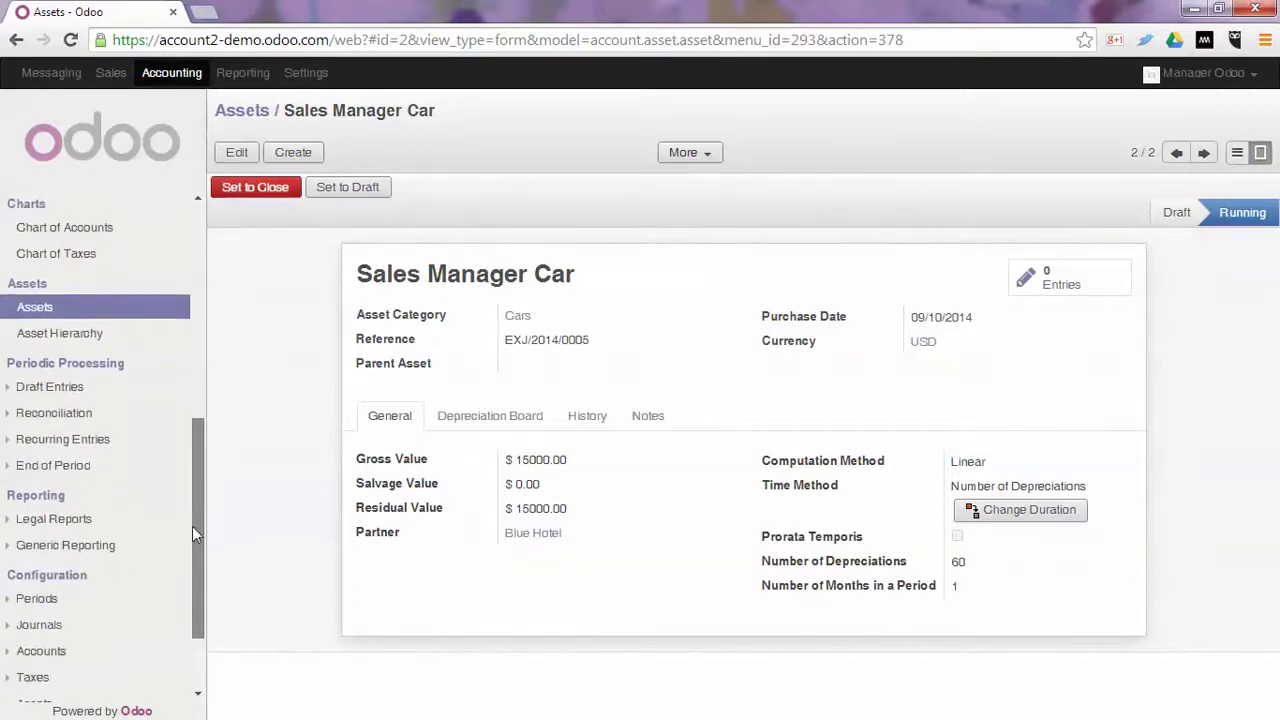
# Step: Compute asset depreciation for period 01/2014, creating one unposted 250.00 Sales Manager Car entry
pyautogui.click(63, 439)
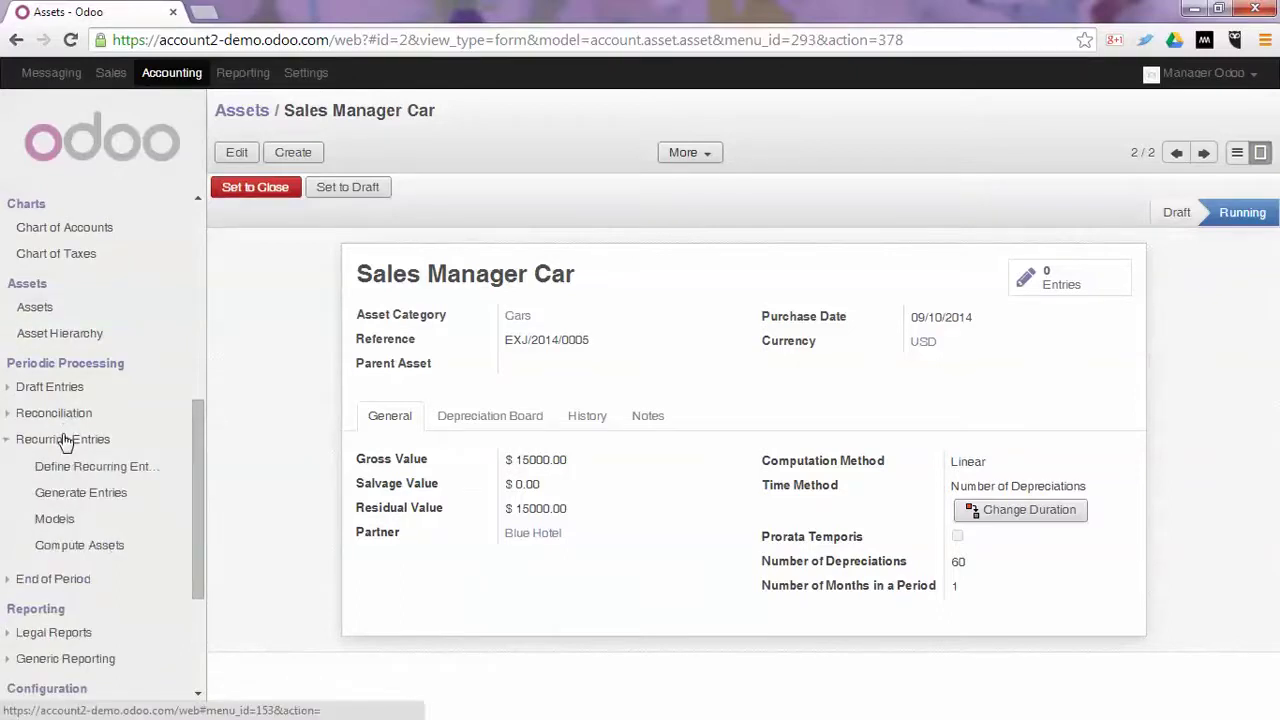
pyautogui.click(86, 547)
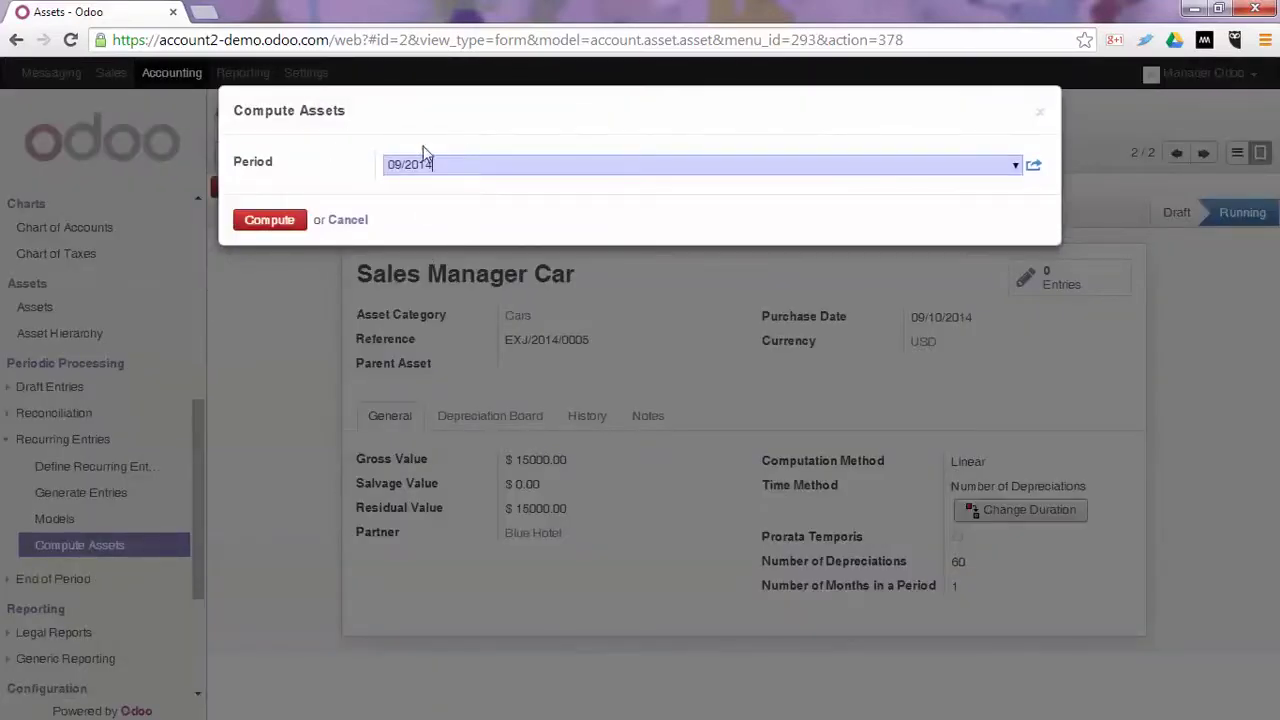
pyautogui.click(1015, 168)
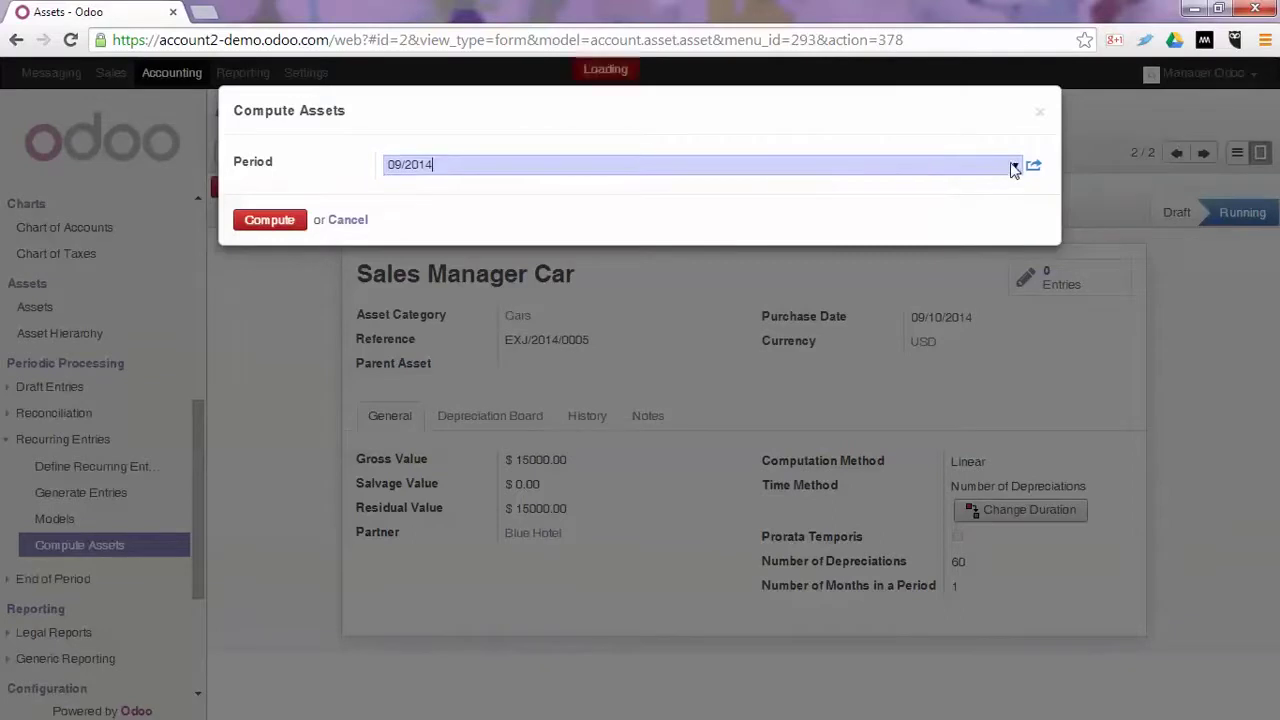
pyautogui.click(931, 217)
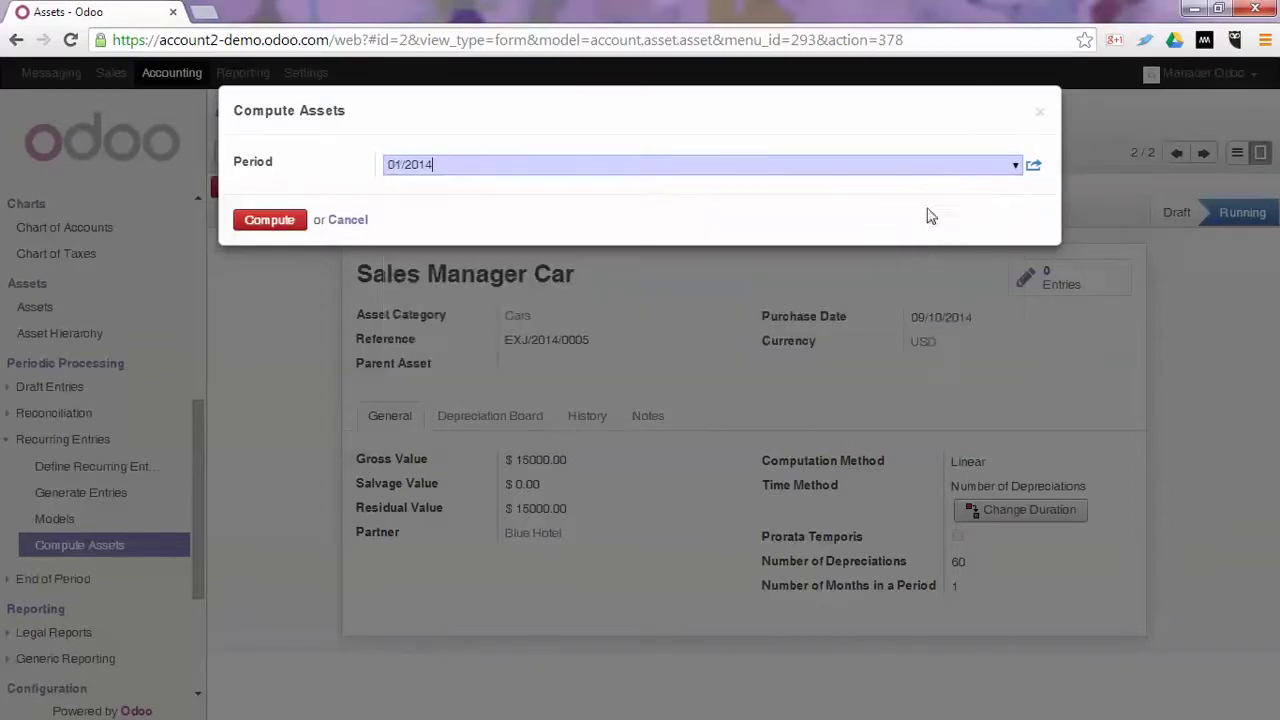
pyautogui.click(288, 221)
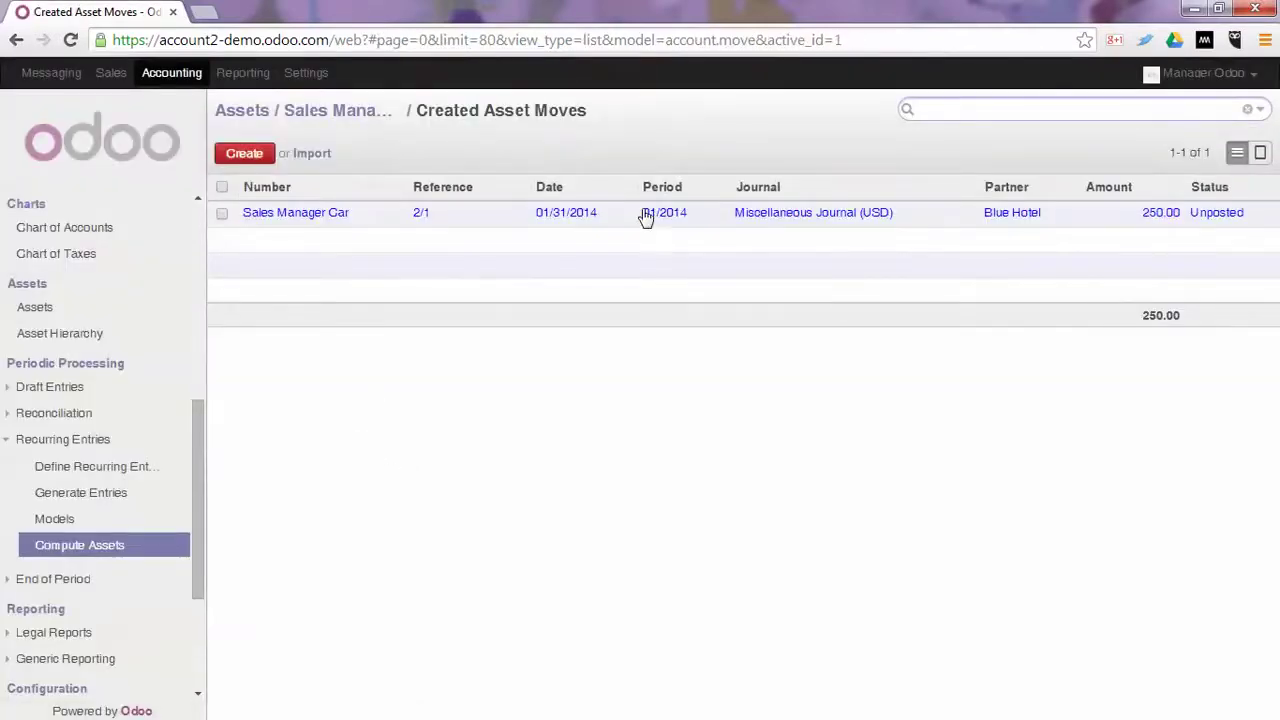
# Step: Post the 250.00 Sales Manager Car depreciation move and go back to the assets list
pyautogui.click(646, 218)
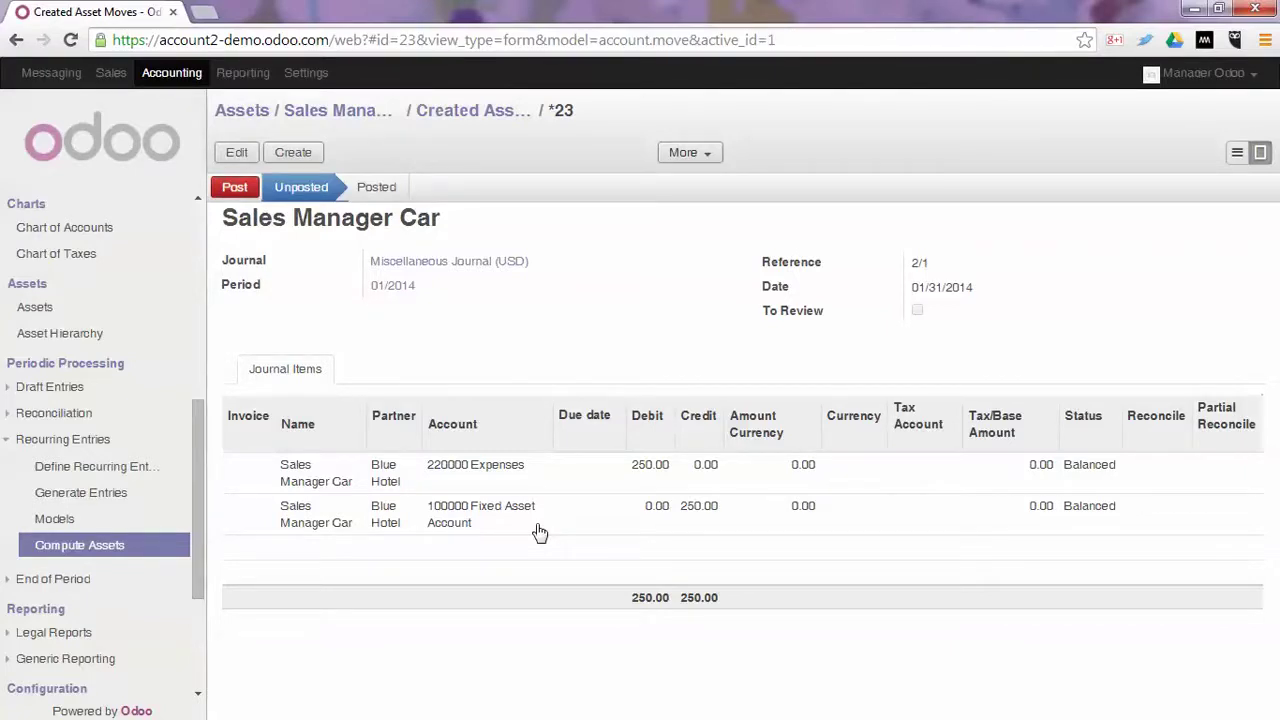
pyautogui.click(236, 187)
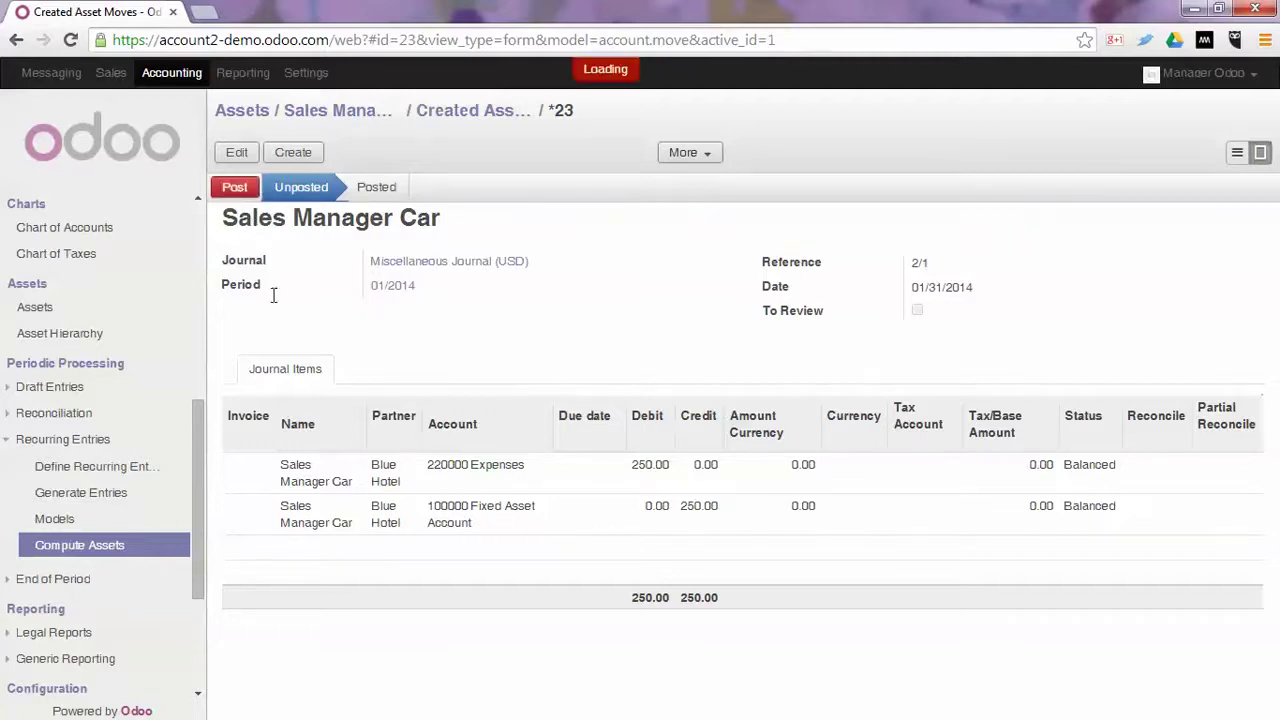
pyautogui.click(48, 311)
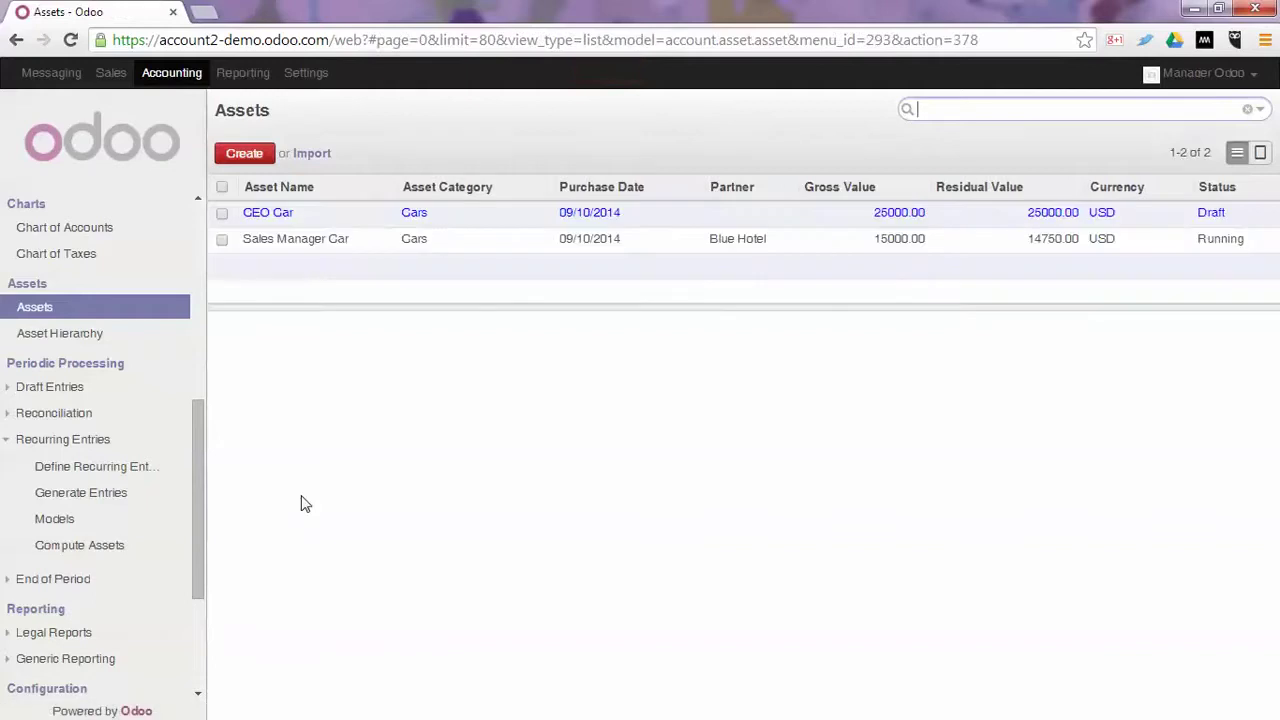
# Step: Check the Sales Manager Car depreciation schedule and history for the posted 250.00 January entry
pyautogui.click(322, 248)
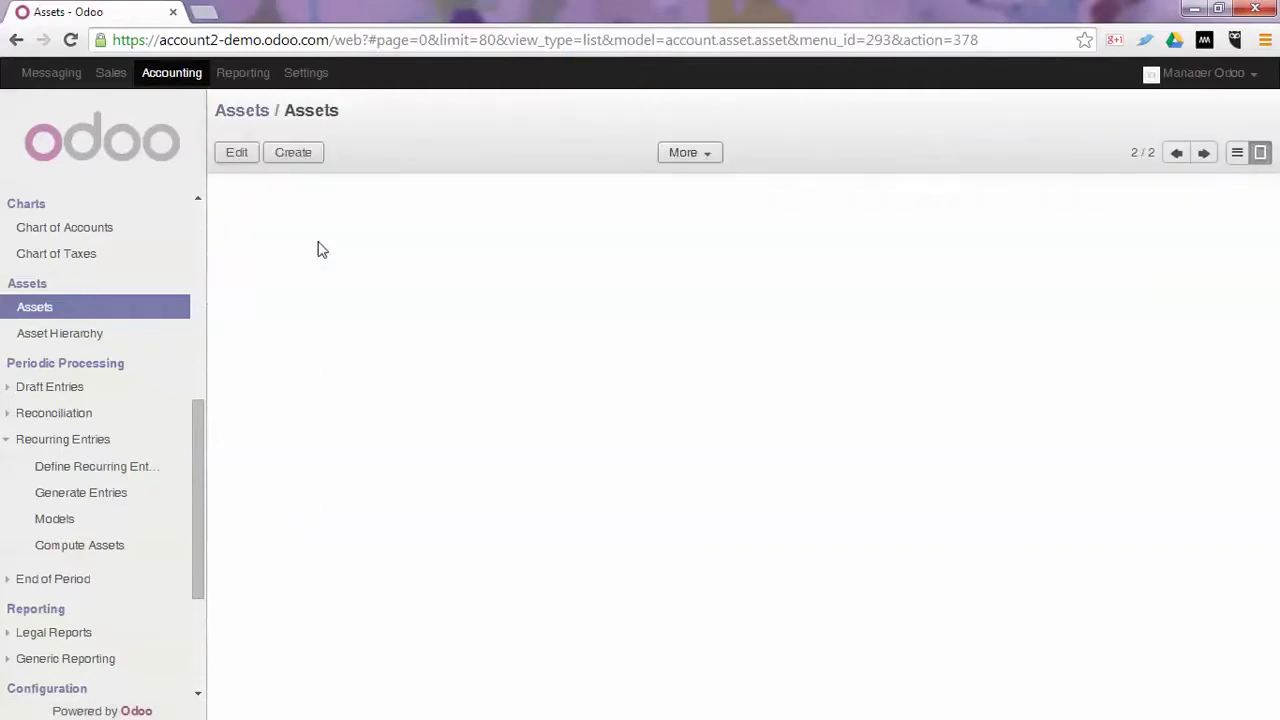
pyautogui.click(470, 416)
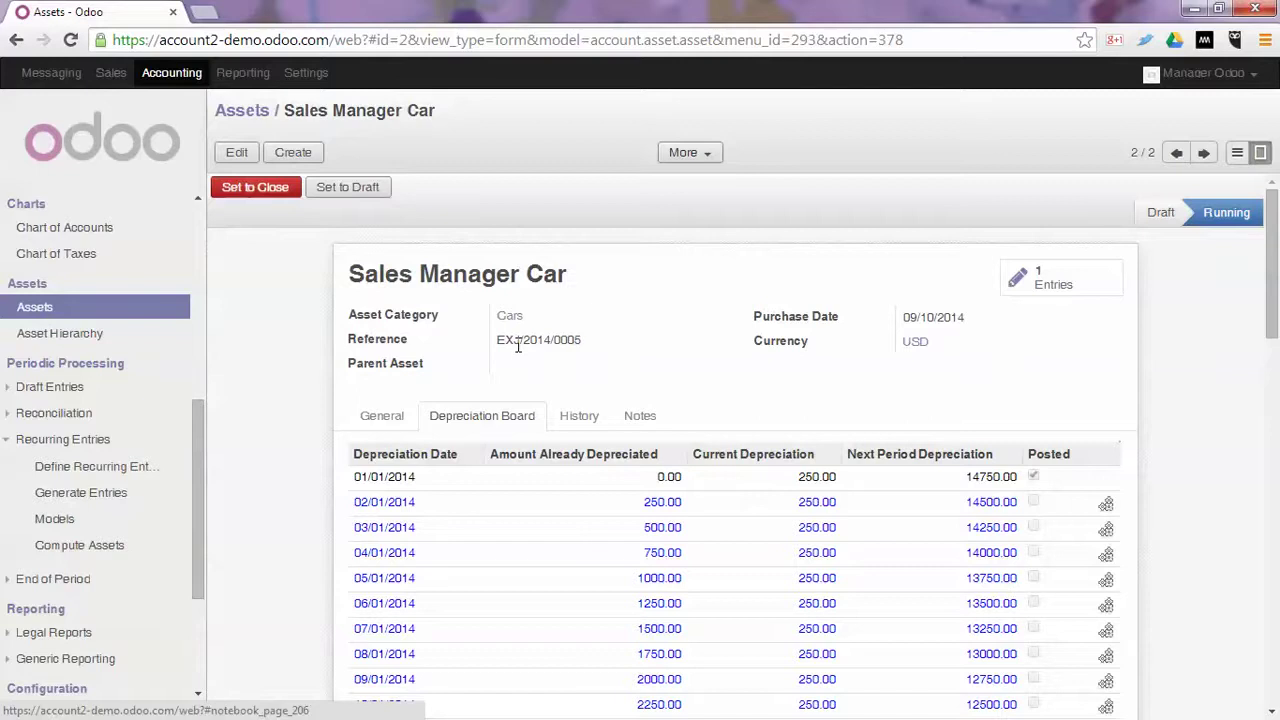
pyautogui.click(584, 418)
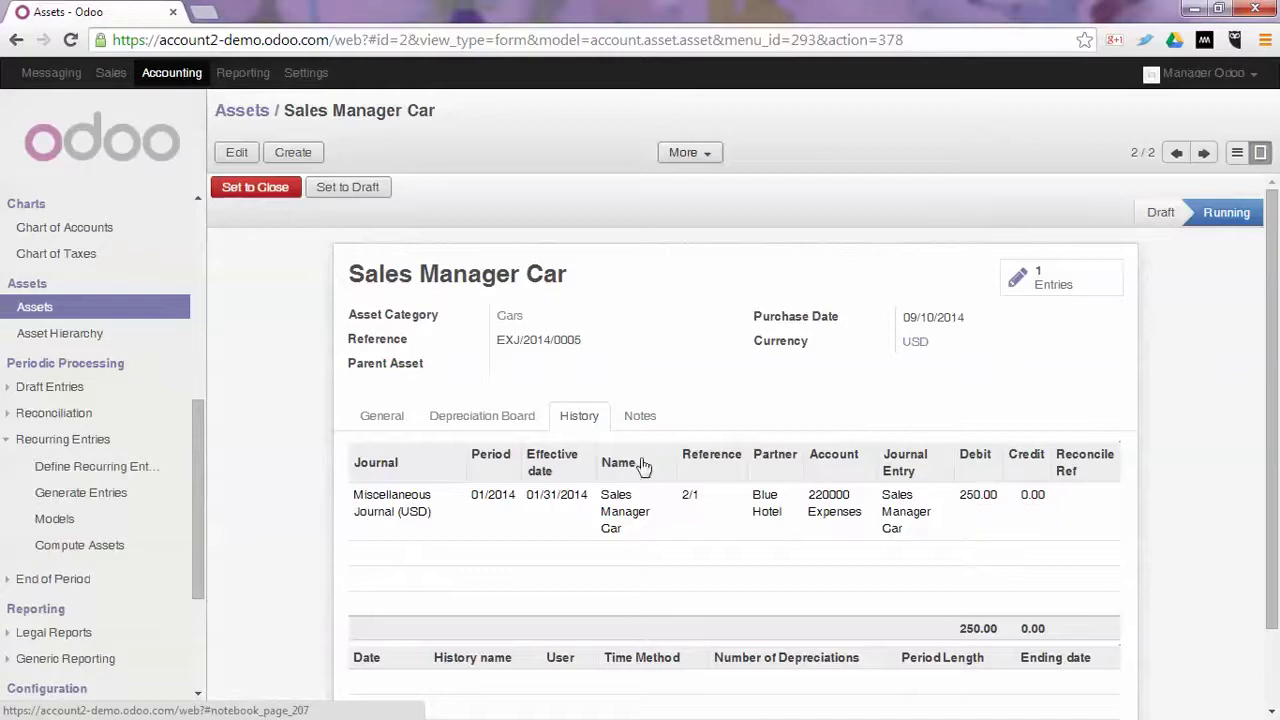
# Step: Open the Assets Analysis report filtered to Running assets, leaving only Sales Manager Car
pyautogui.click(243, 73)
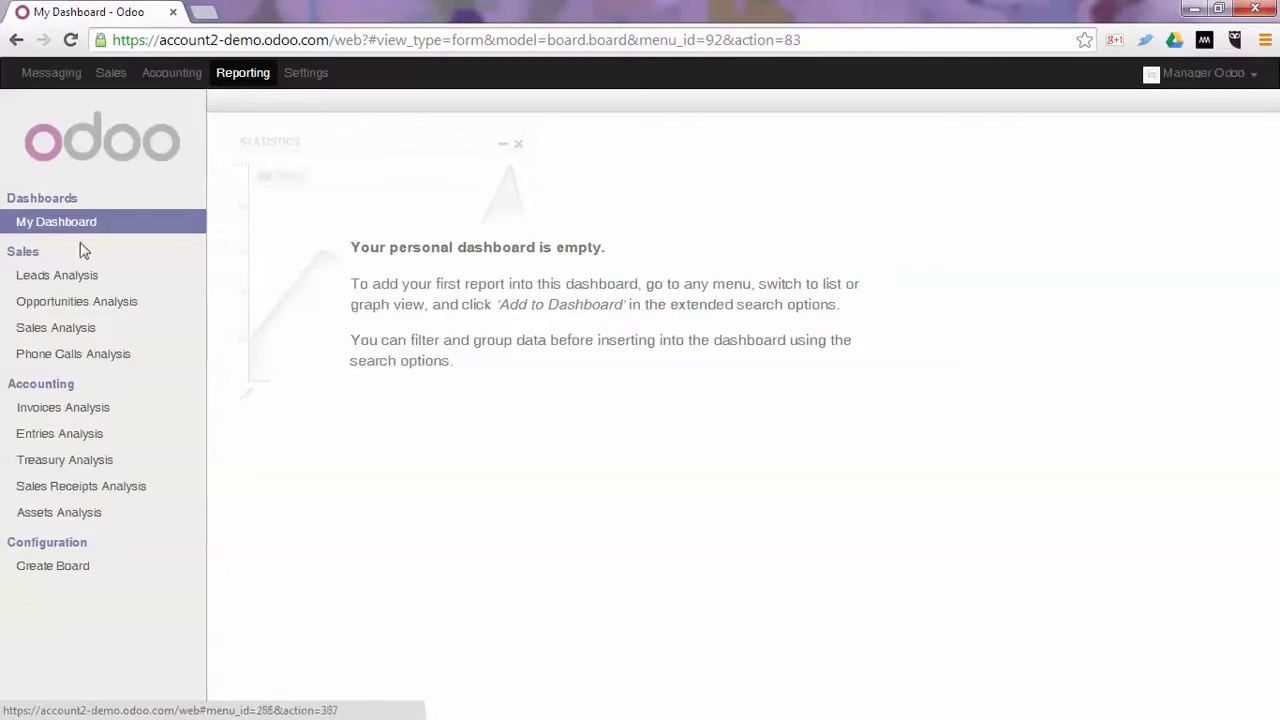
pyautogui.click(57, 514)
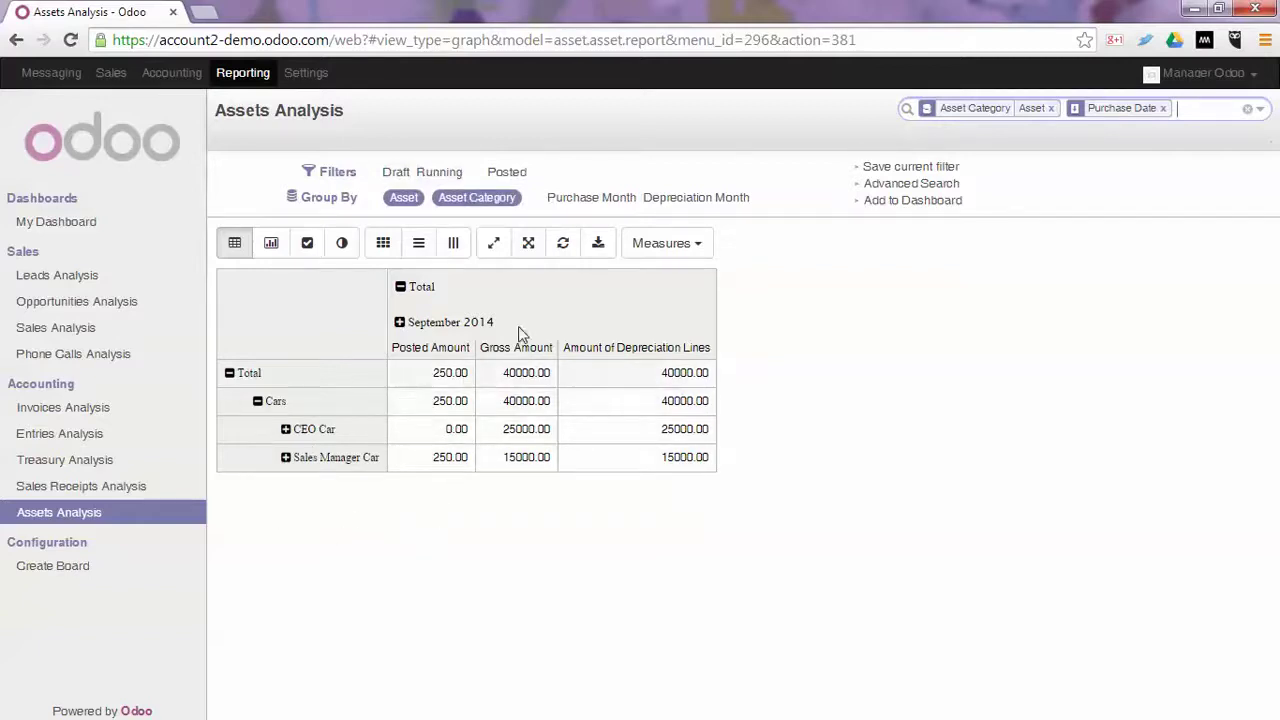
pyautogui.click(445, 173)
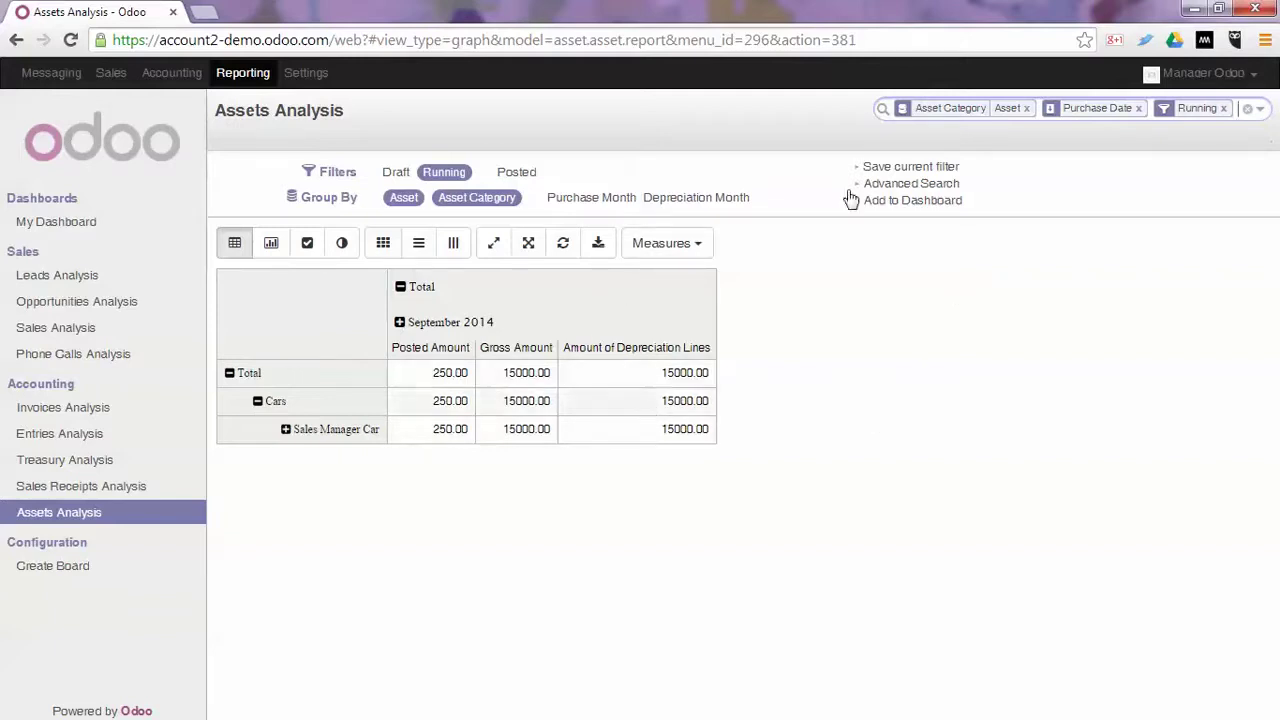
pyautogui.click(1264, 112)
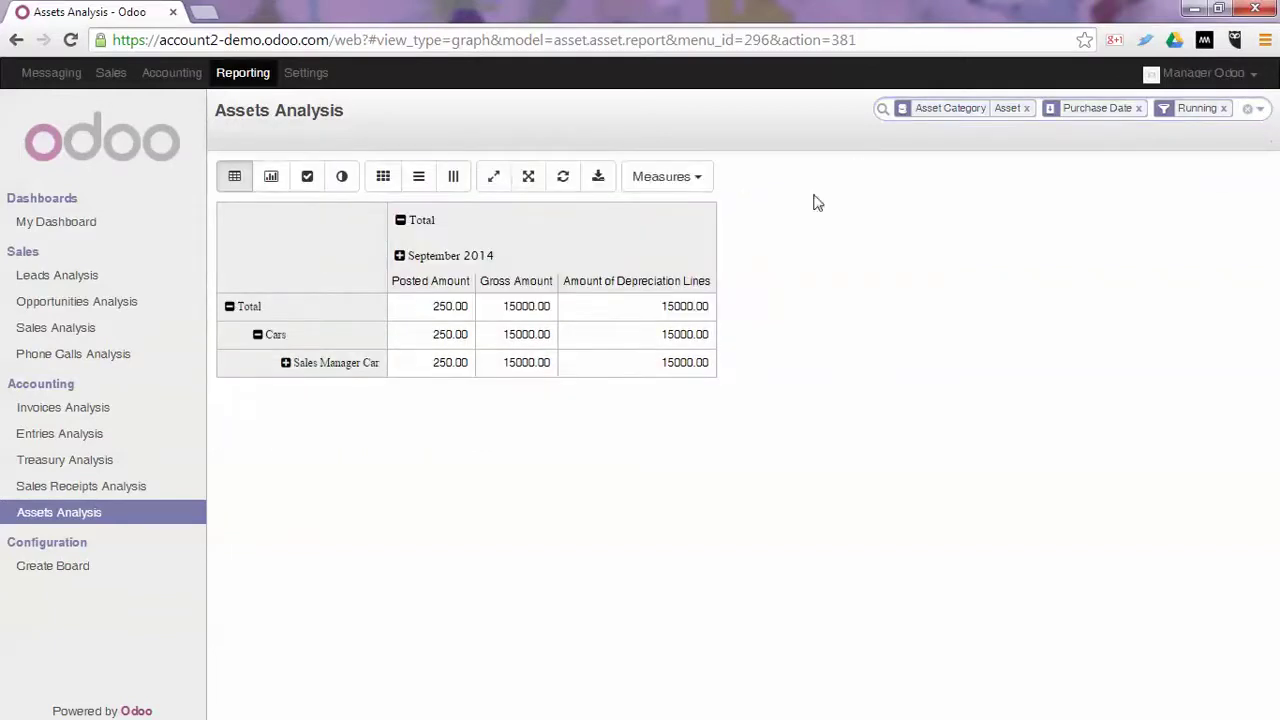
pyautogui.click(1264, 112)
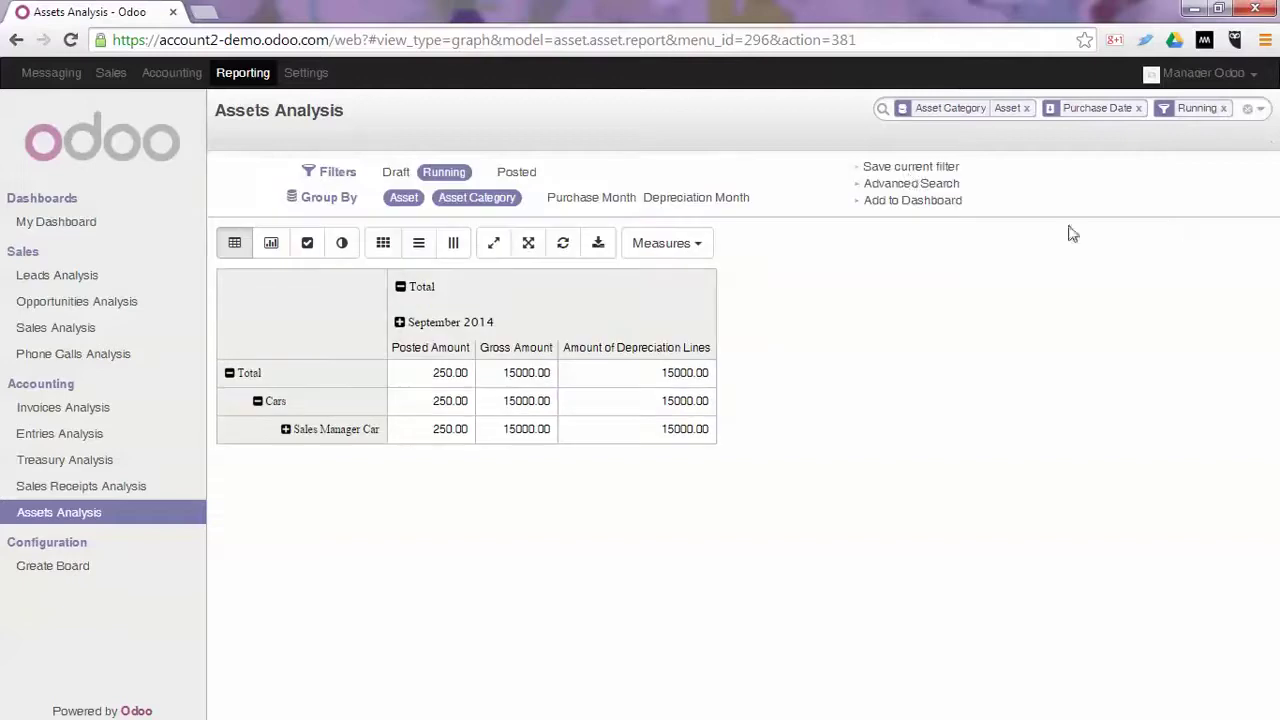
pyautogui.click(886, 168)
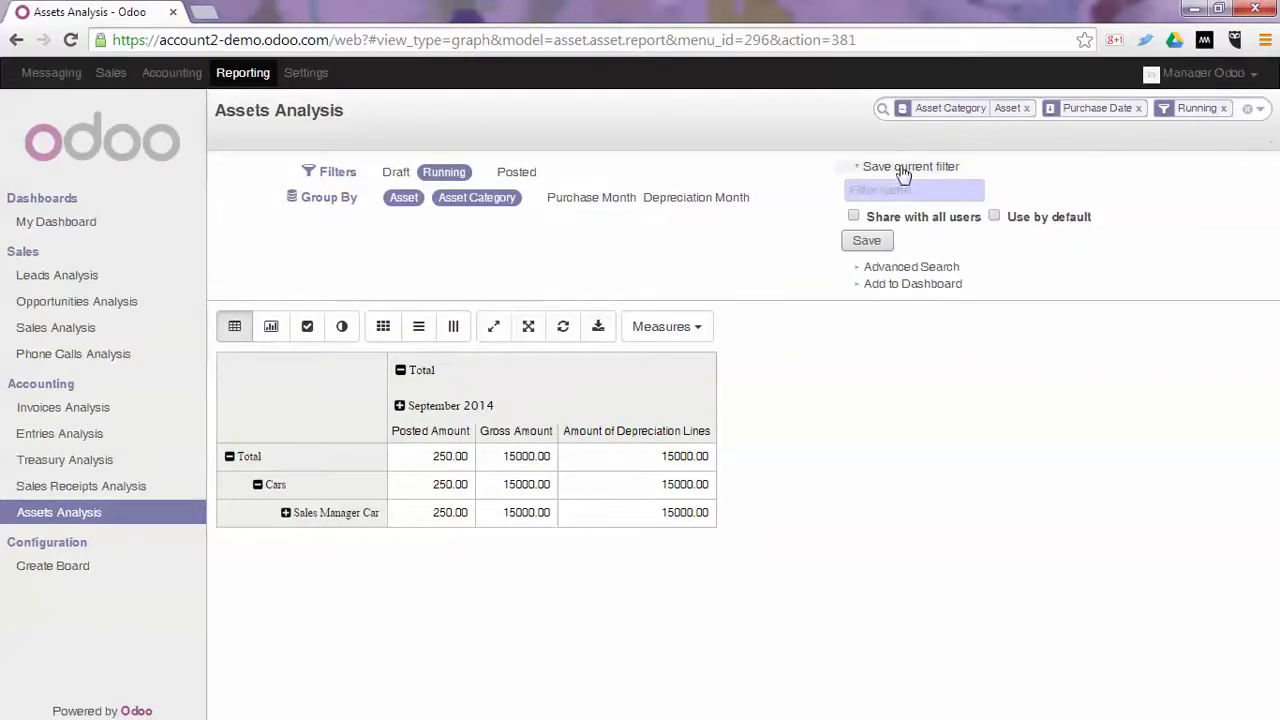
pyautogui.click(903, 170)
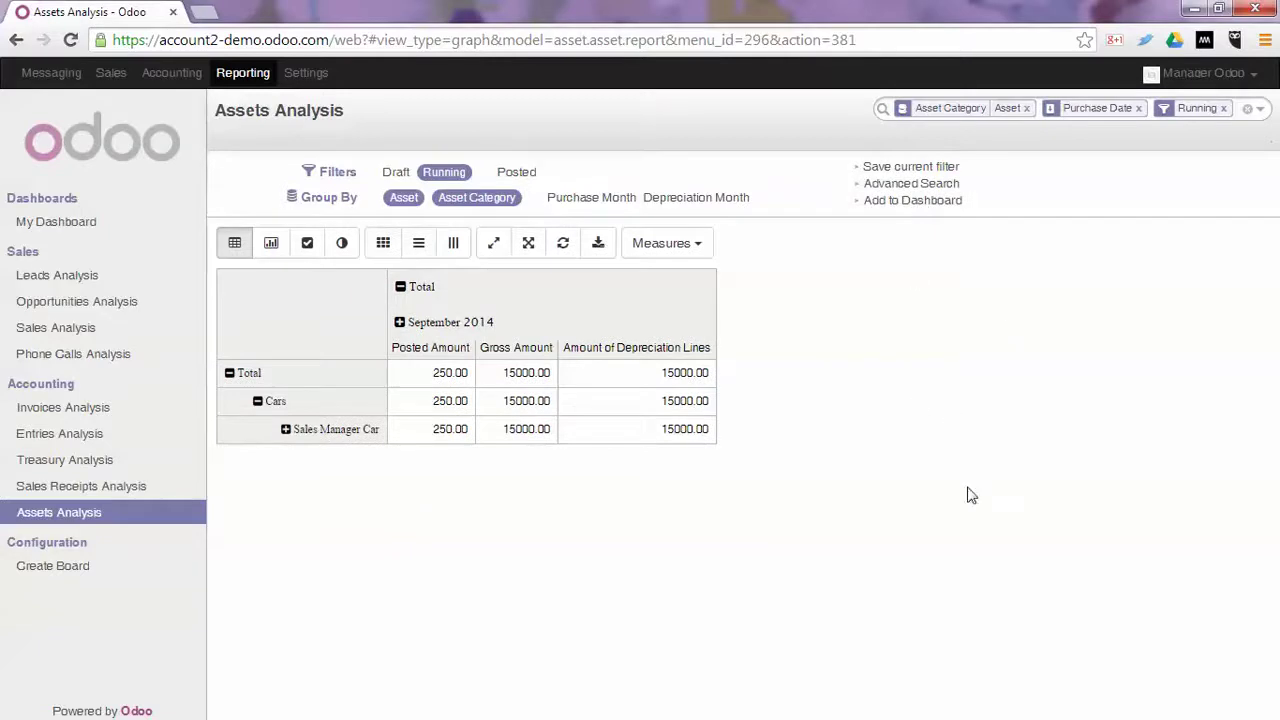
# Step: View the Assets Analysis as a pie chart, then a bar chart, then return to the pivot table
pyautogui.click(342, 243)
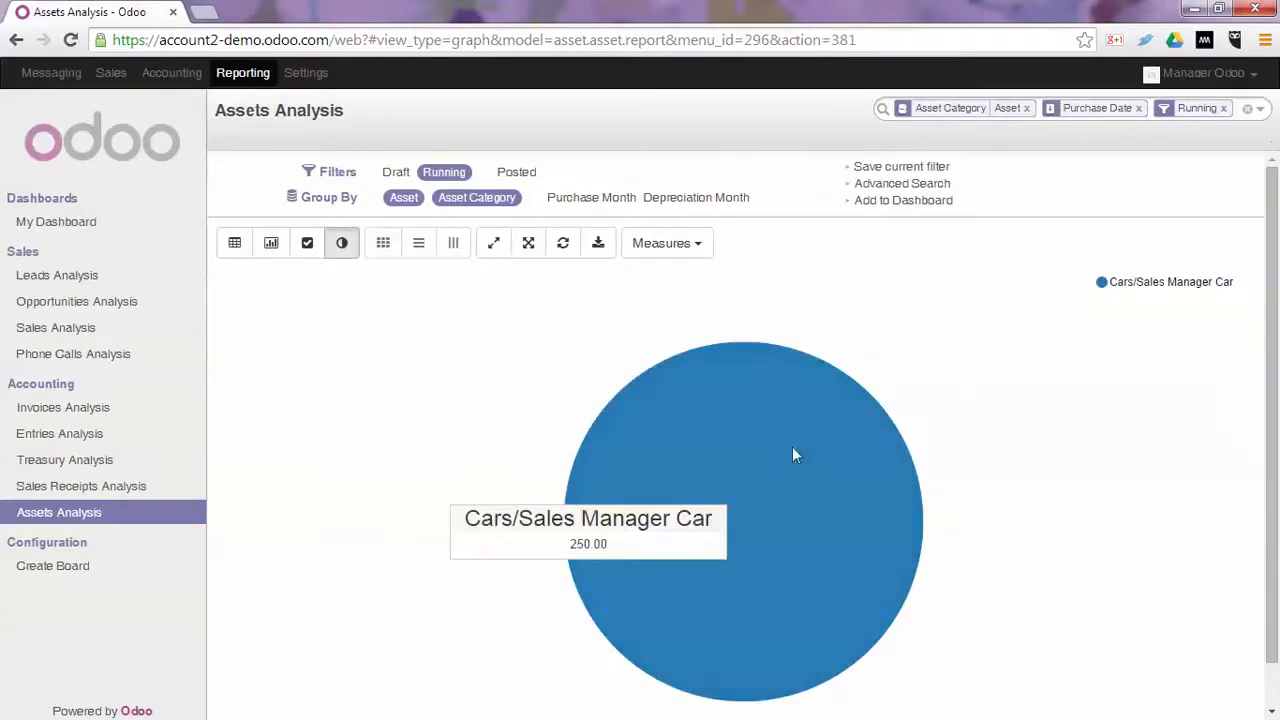
pyautogui.moveTo(654, 534)
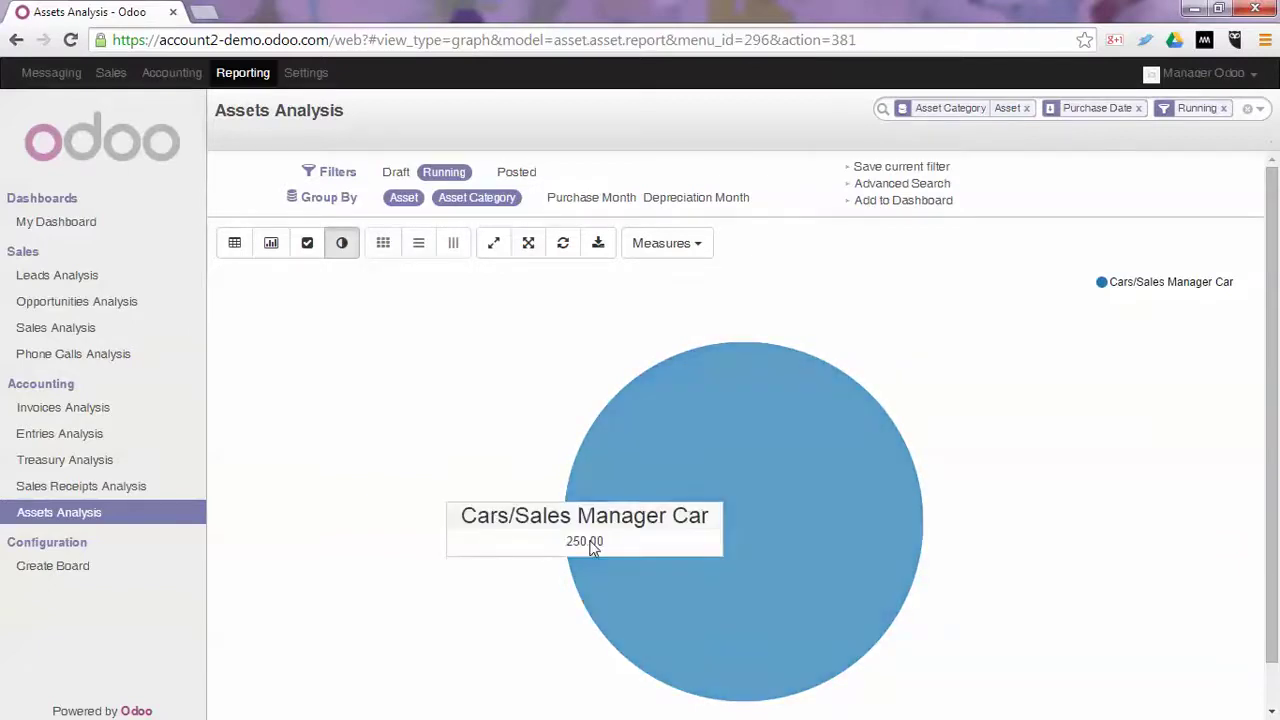
pyautogui.click(271, 247)
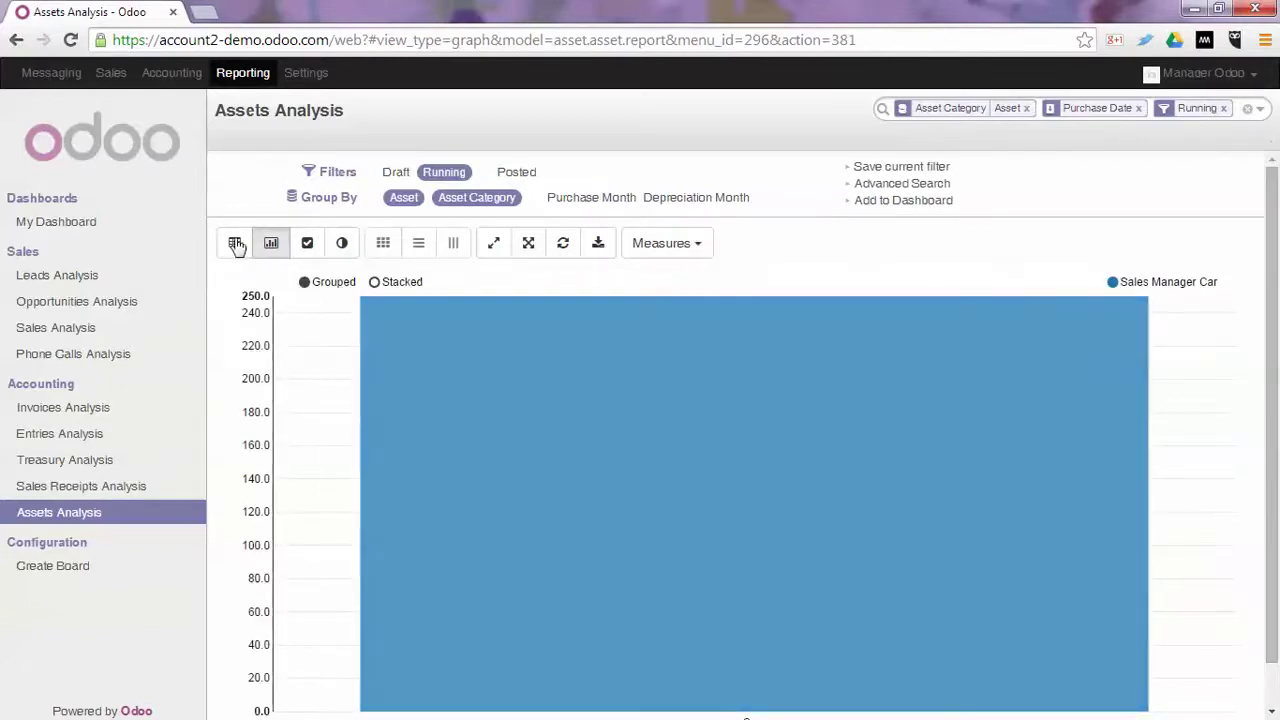
pyautogui.click(236, 245)
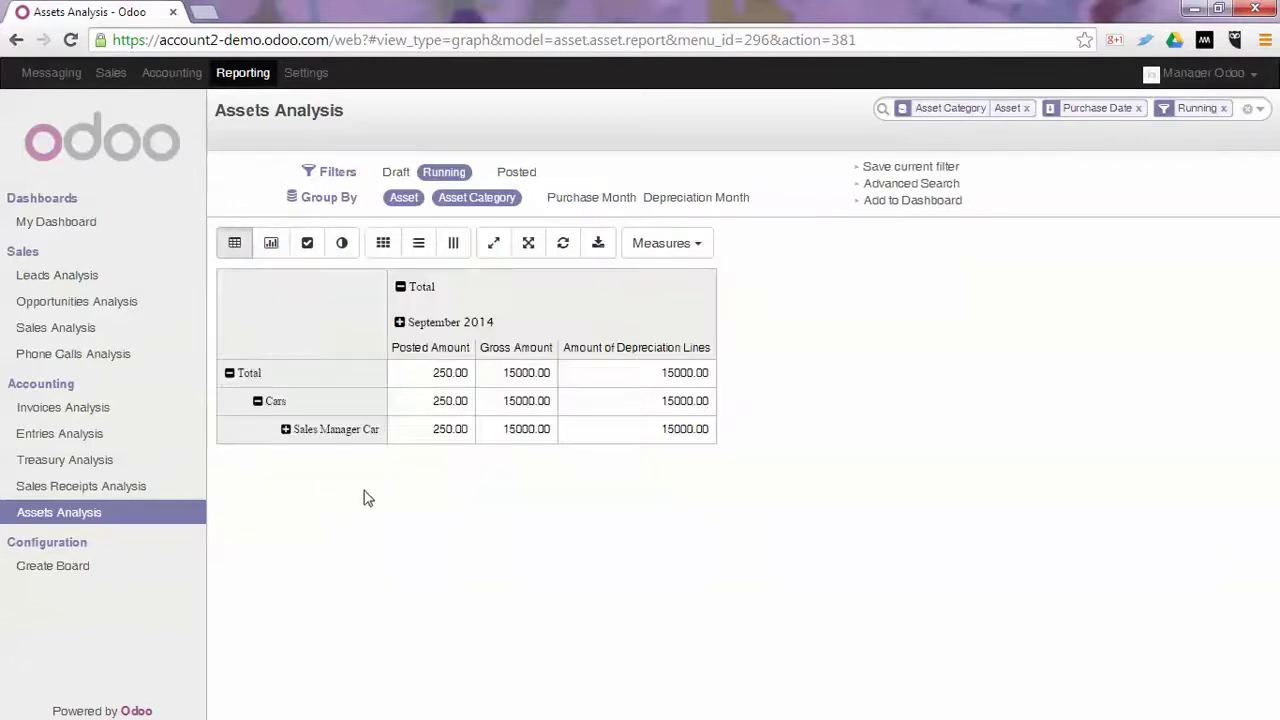
# Step: Apply heatmap colouring to the pivot values, trying row and column variants before the overall heatmap
pyautogui.click(381, 245)
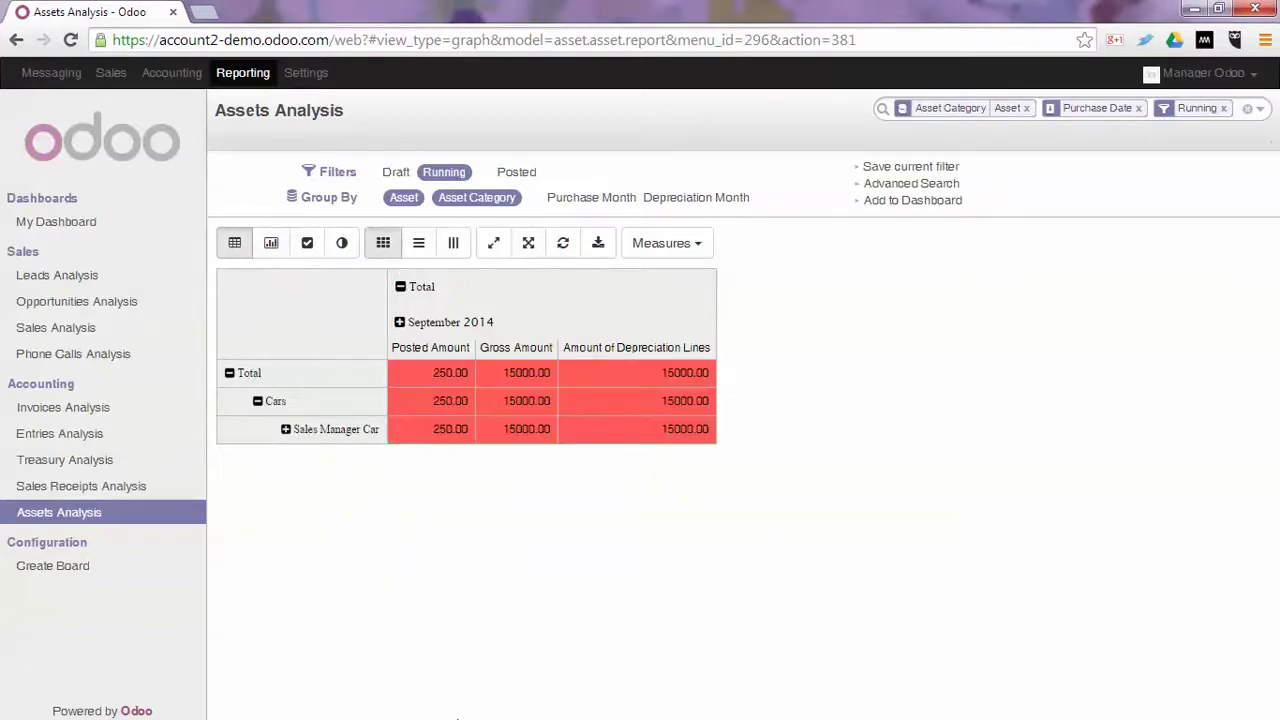
pyautogui.click(419, 245)
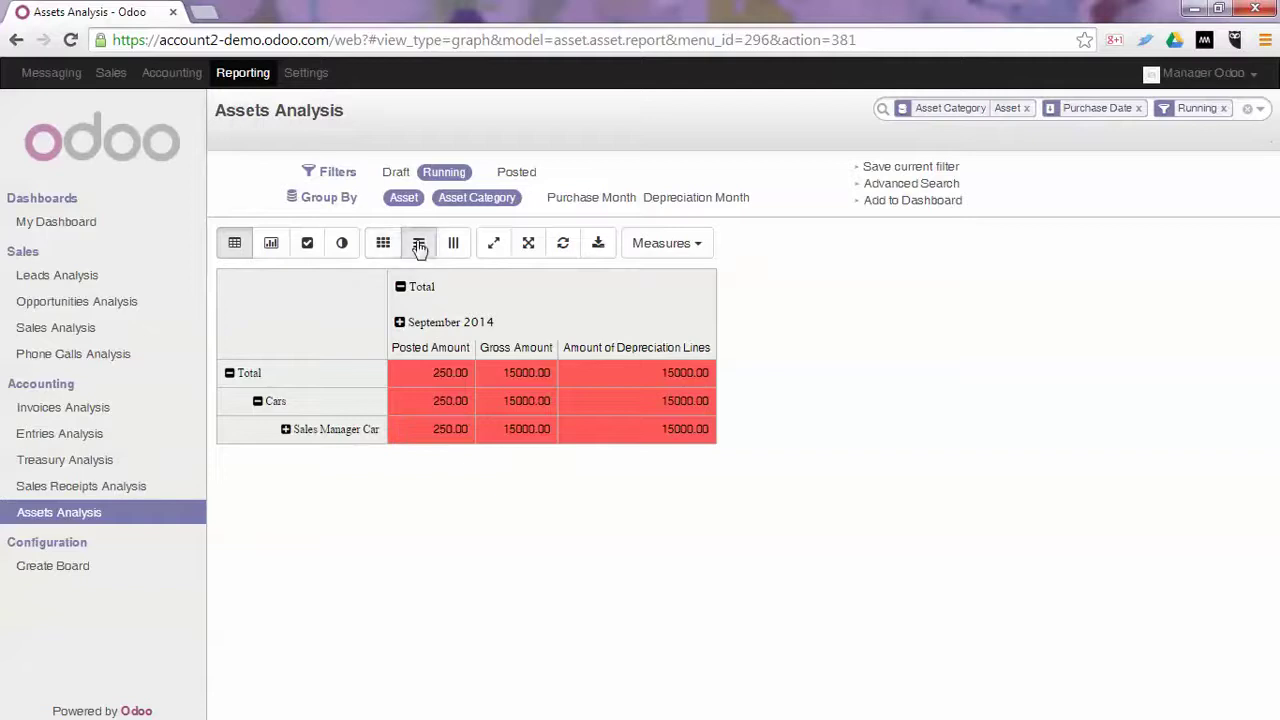
pyautogui.click(456, 245)
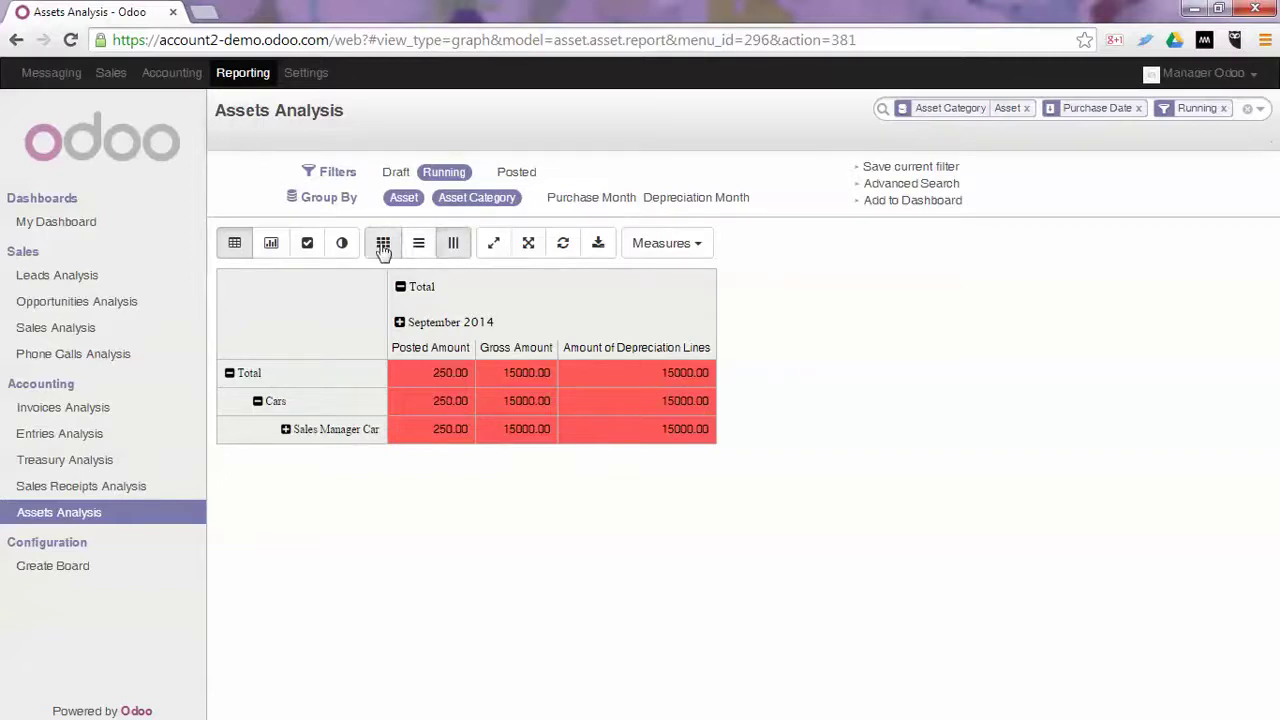
pyautogui.click(383, 248)
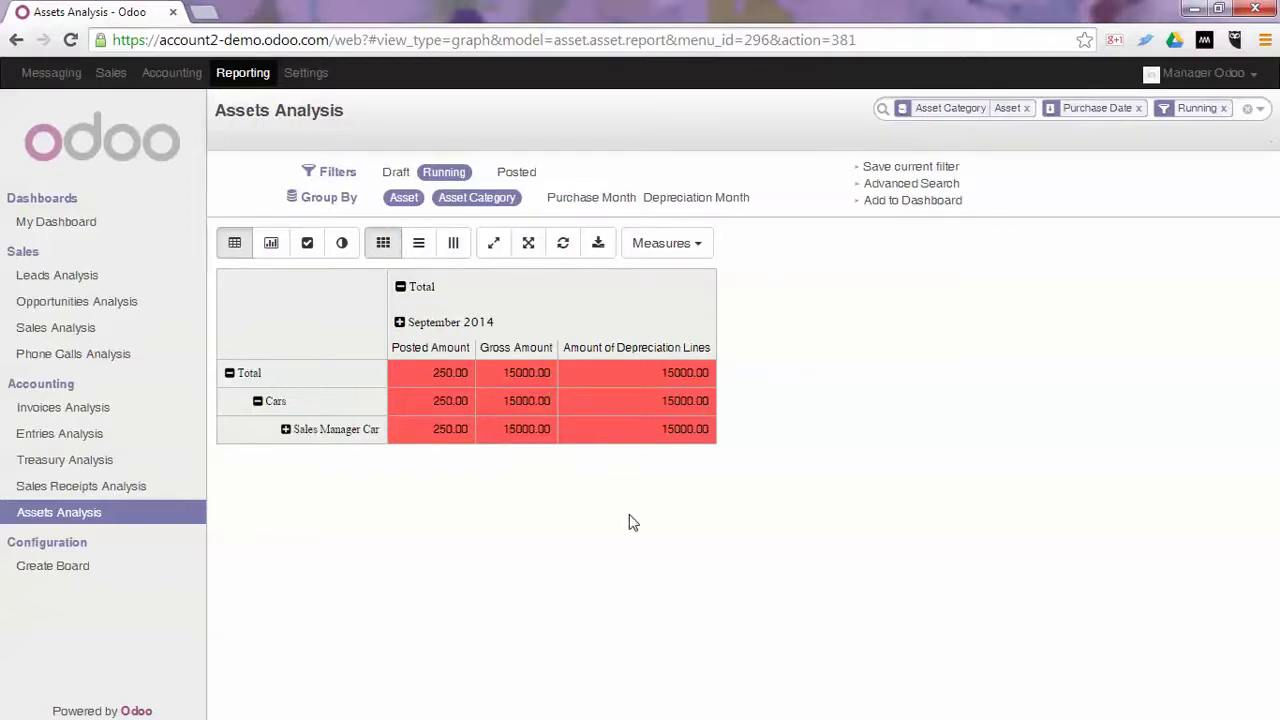